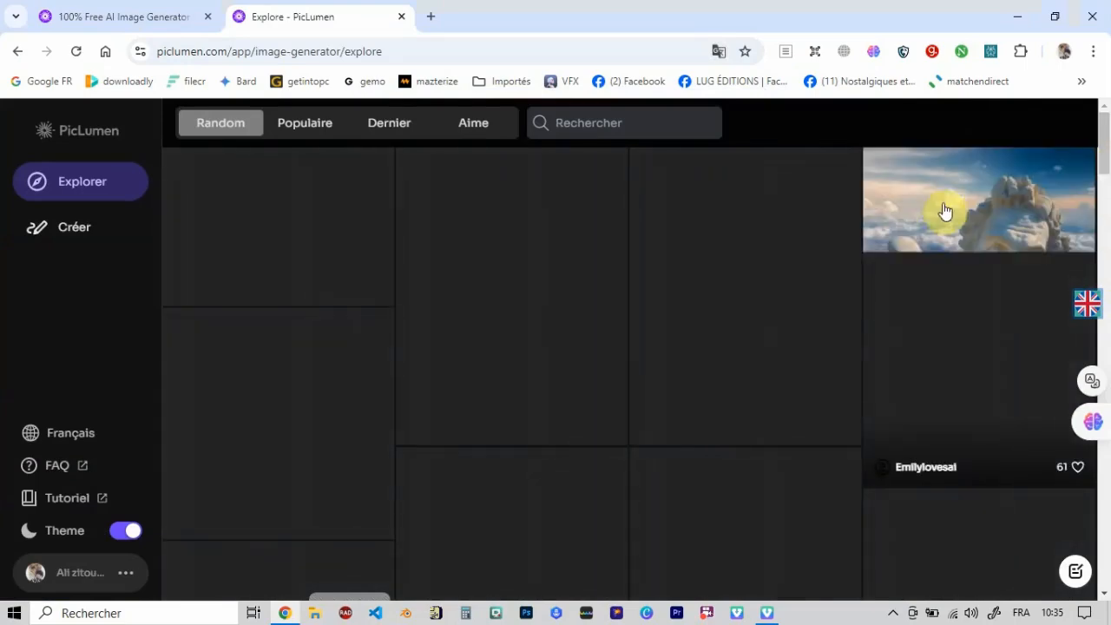
- Look over the PicLumen gallery and homepage, and launch the image generator app
scroll(1089, 199, down, 3)
drag(1089, 199, 1046, 528)
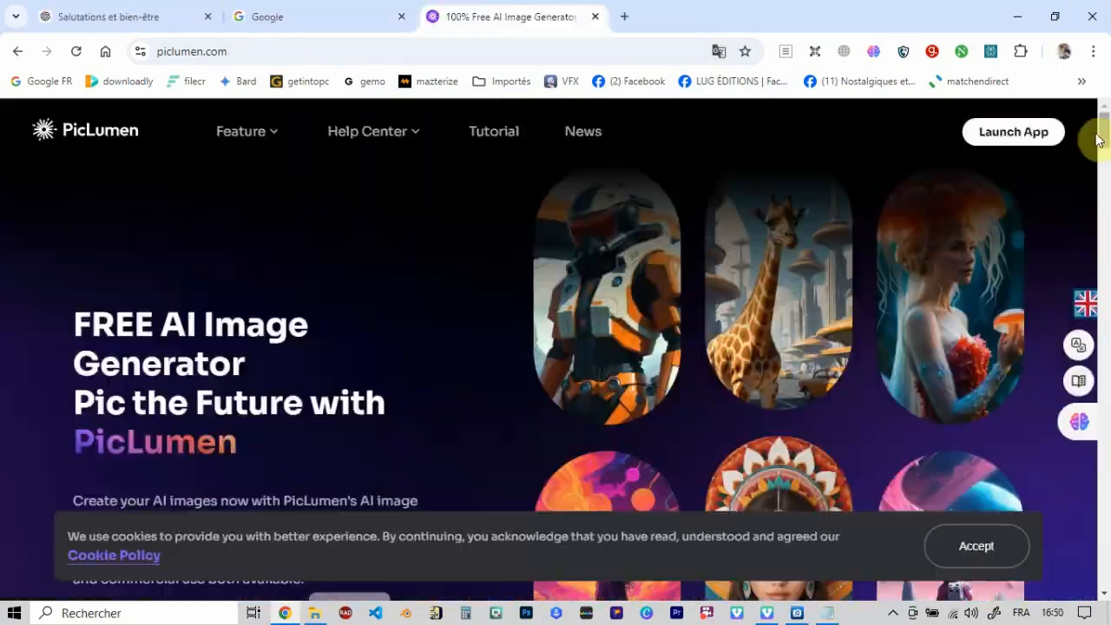
mouse_move(243, 131)
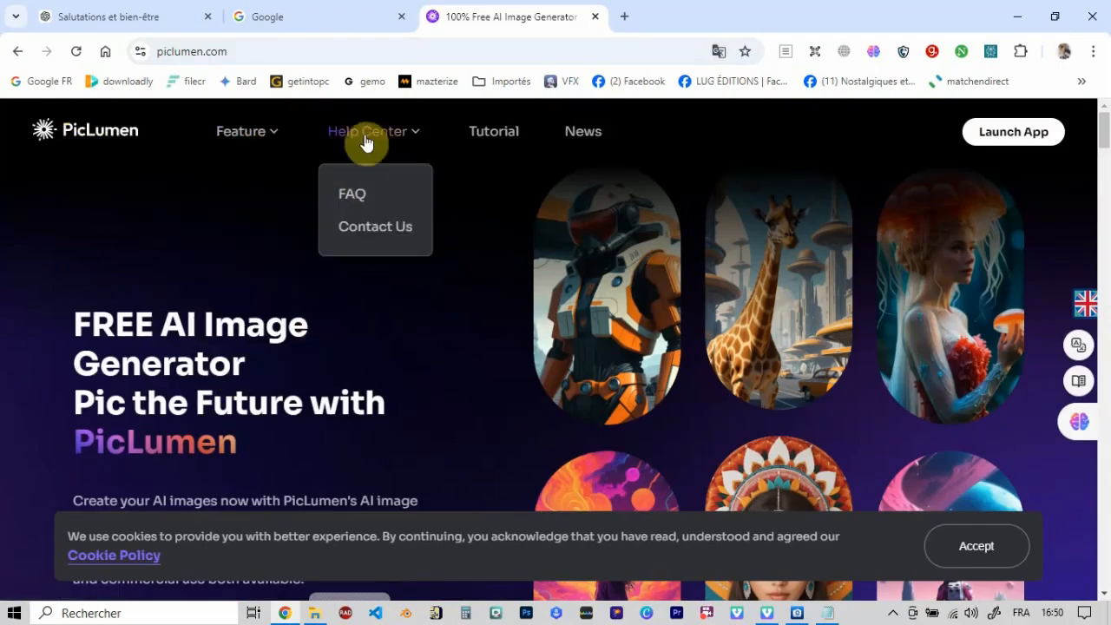
scroll(1103, 148, down, 2)
drag(1104, 148, 1103, 122)
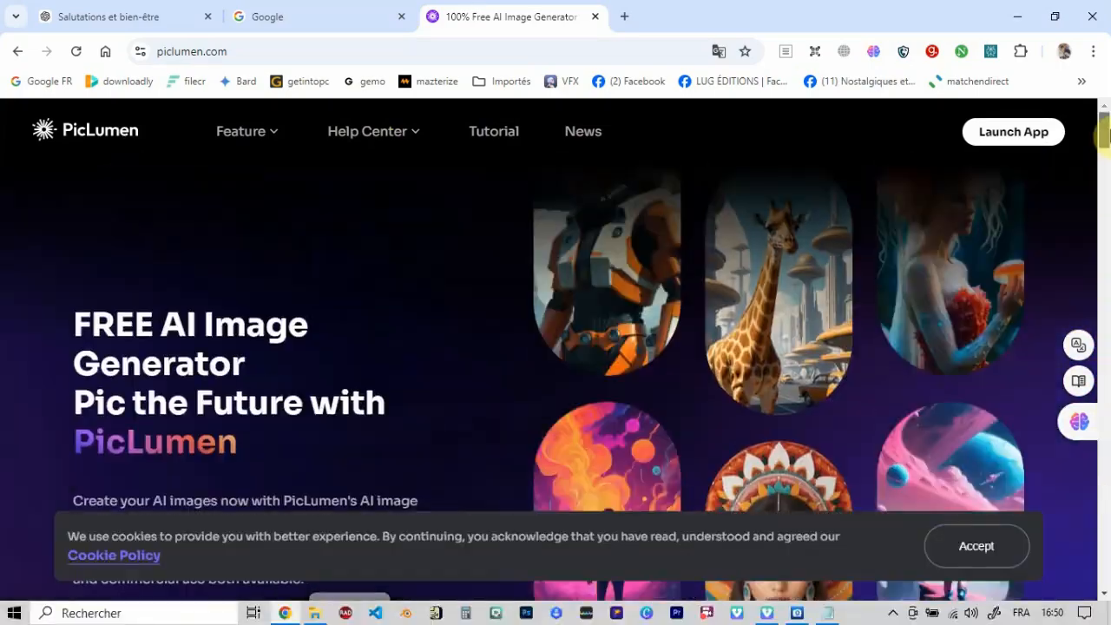
click(1015, 132)
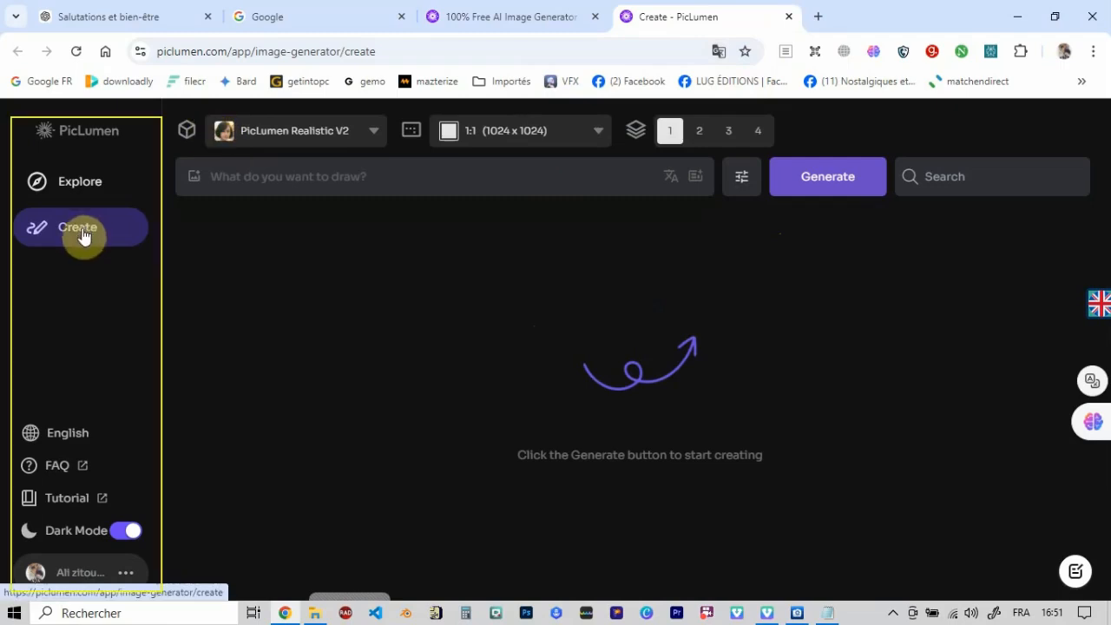
- Switch the interface language to Français
click(69, 433)
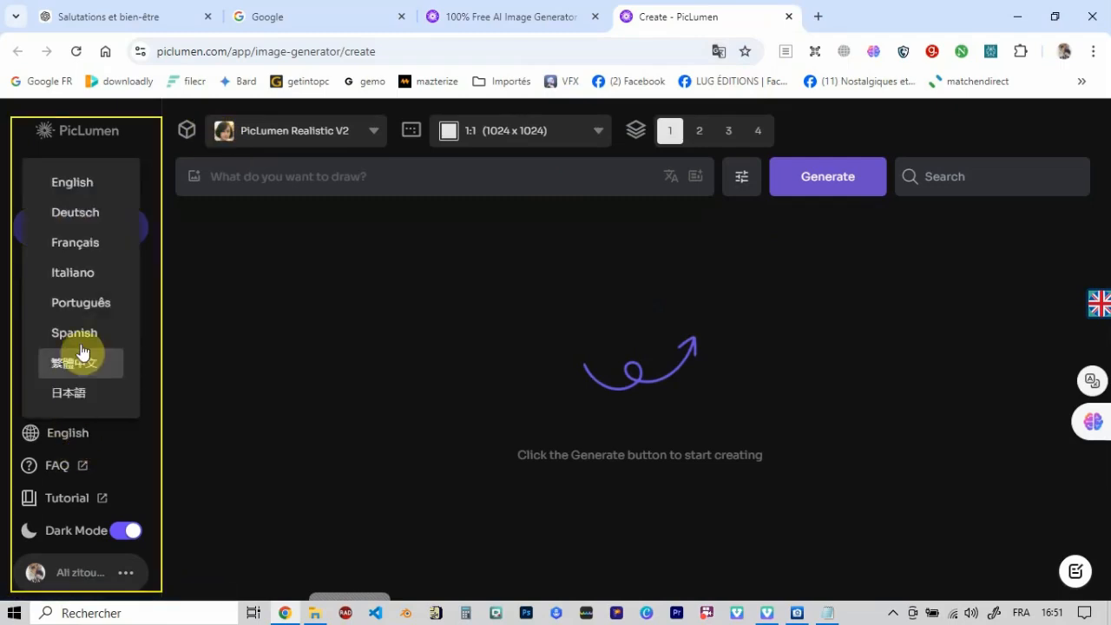
click(87, 247)
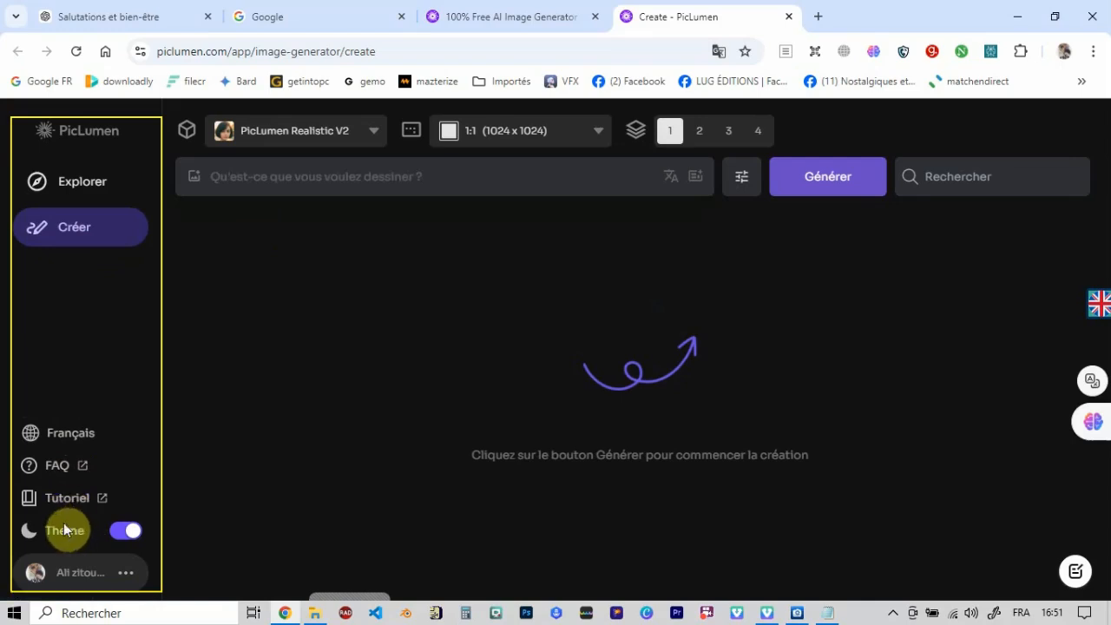
- Try the light theme and return the interface to the dark theme
mouse_move(113, 580)
click(115, 536)
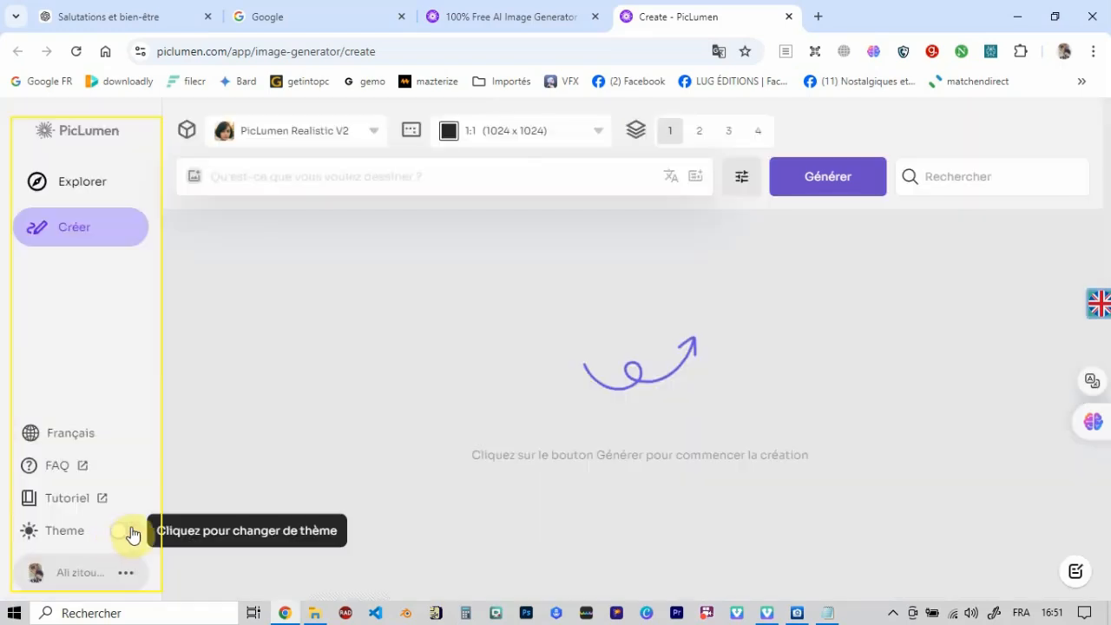
click(130, 532)
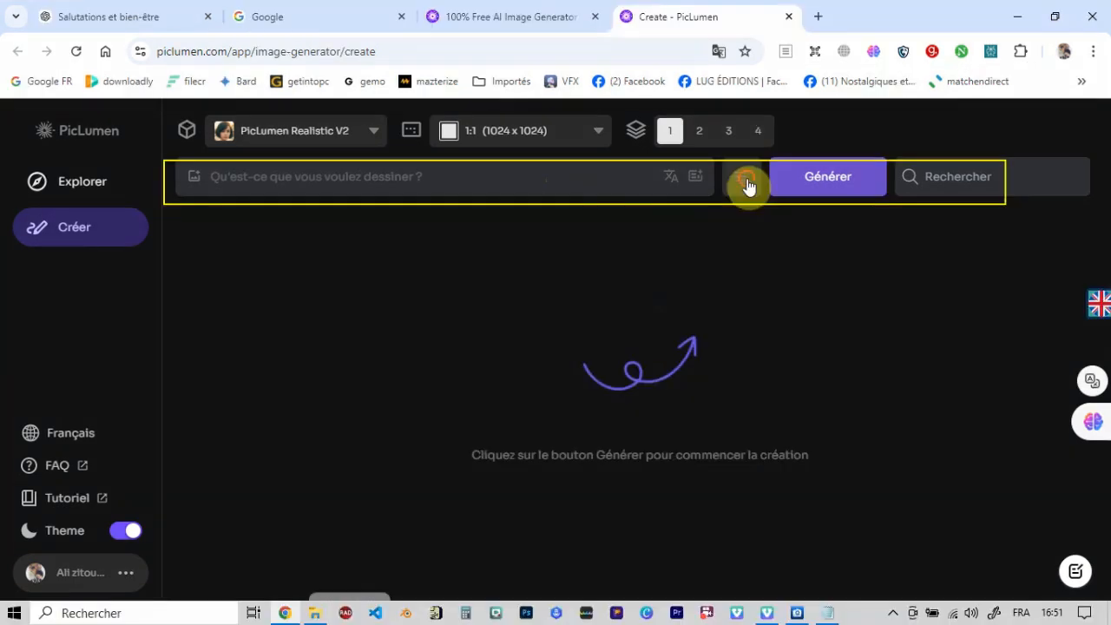
- Examine the advanced generation settings, the available models and the aspect ratio options without changing them
click(746, 186)
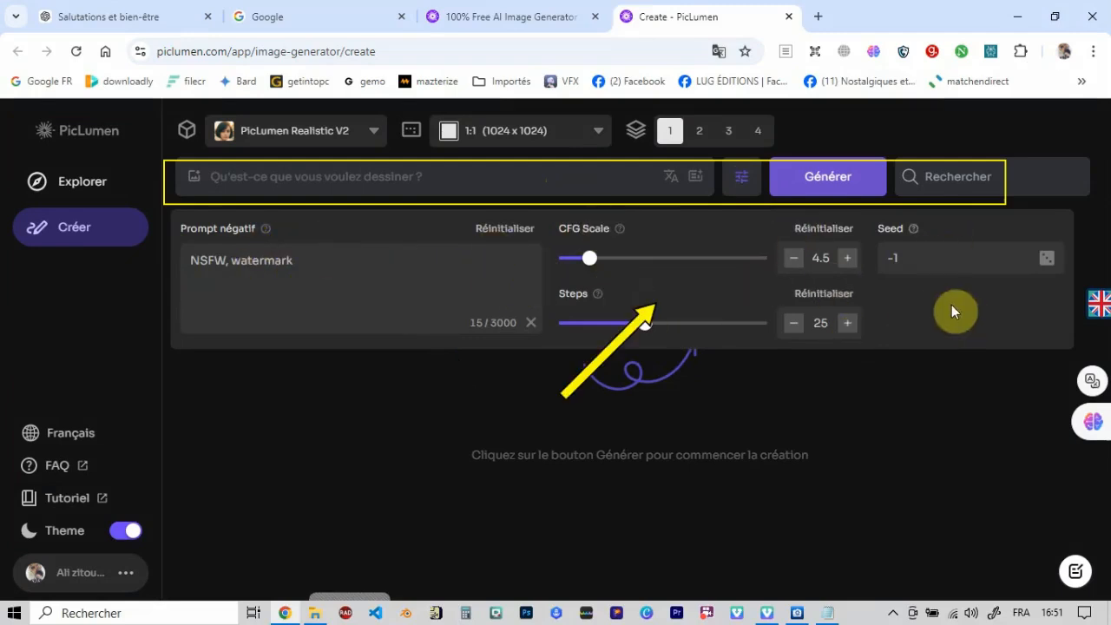
click(879, 399)
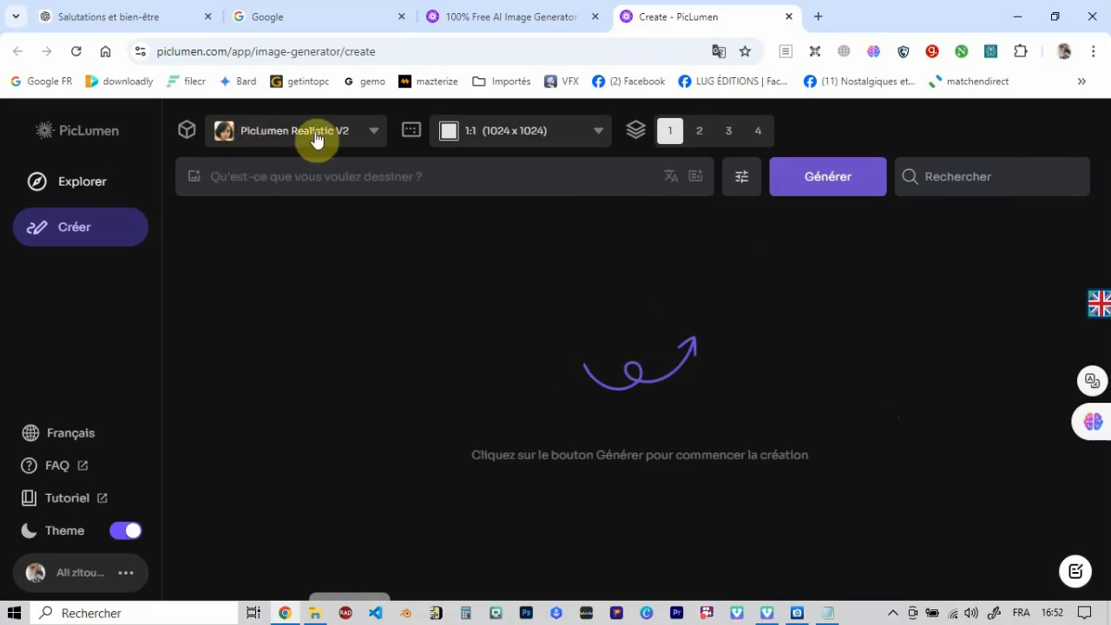
click(377, 133)
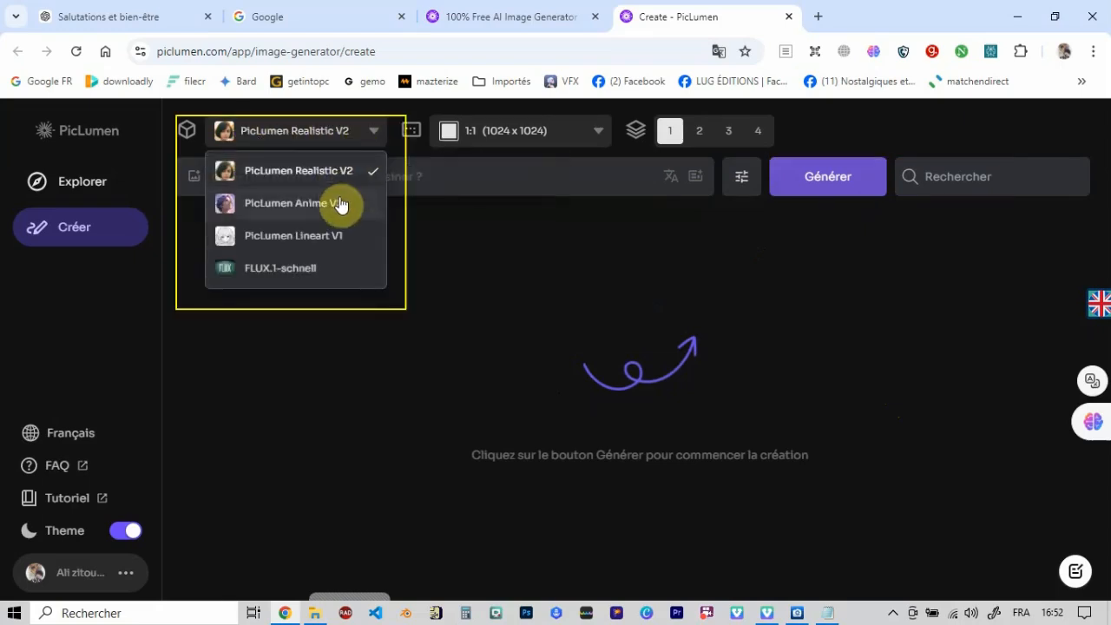
click(331, 345)
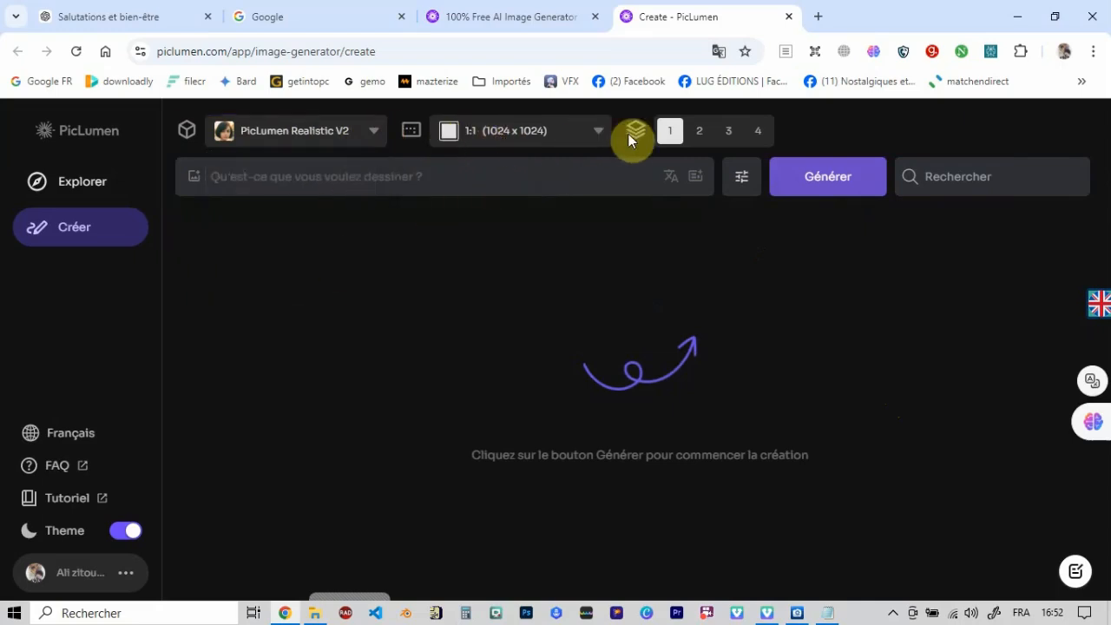
click(599, 134)
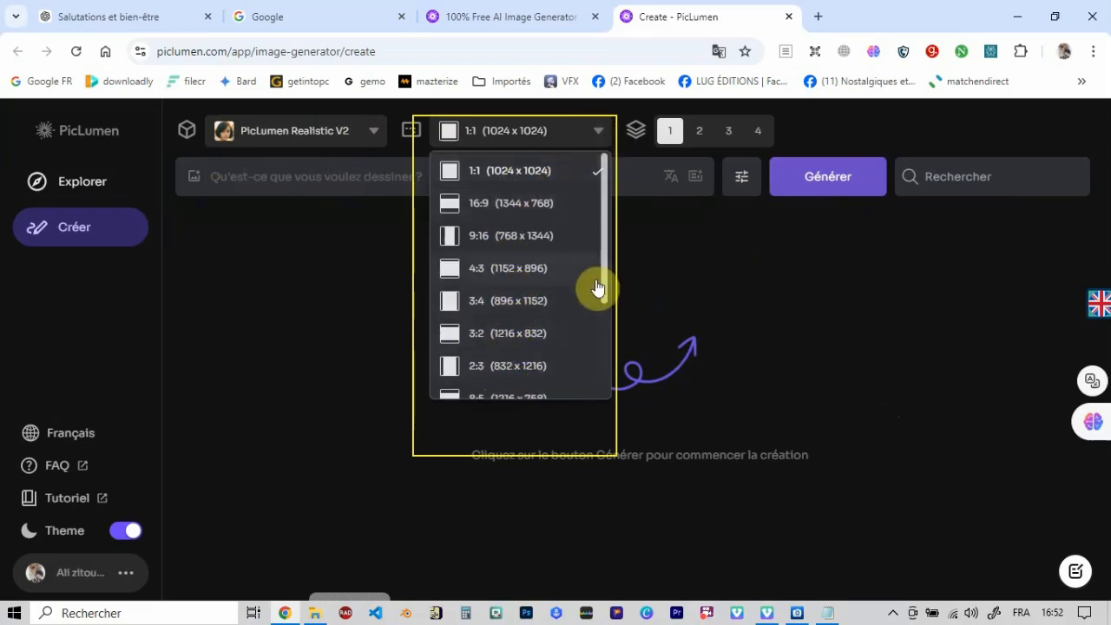
drag(605, 274, 625, 288)
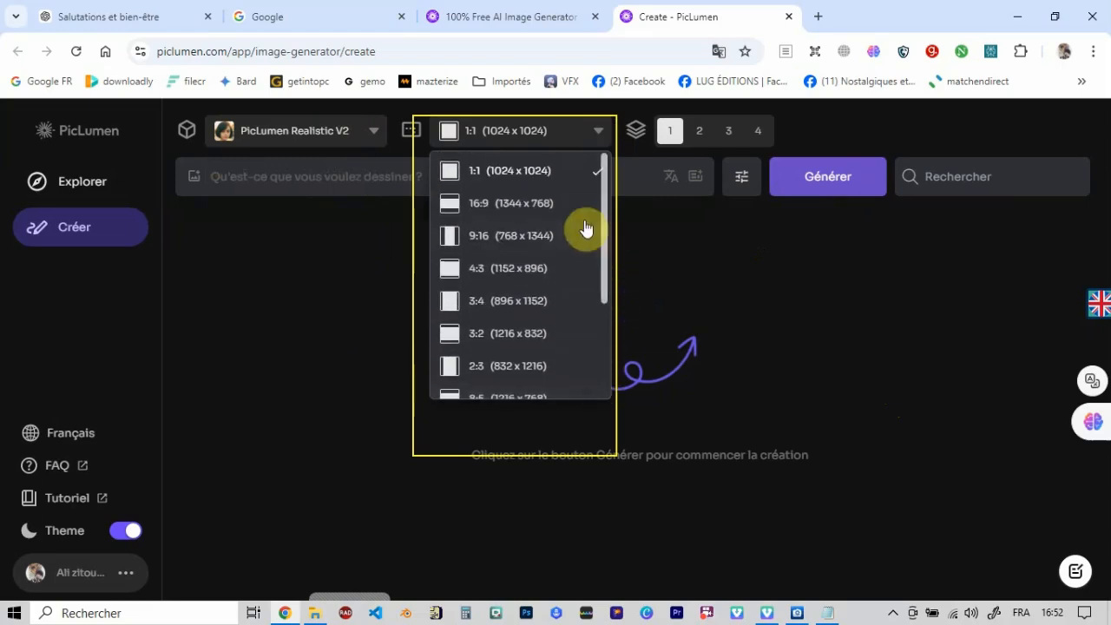
click(688, 242)
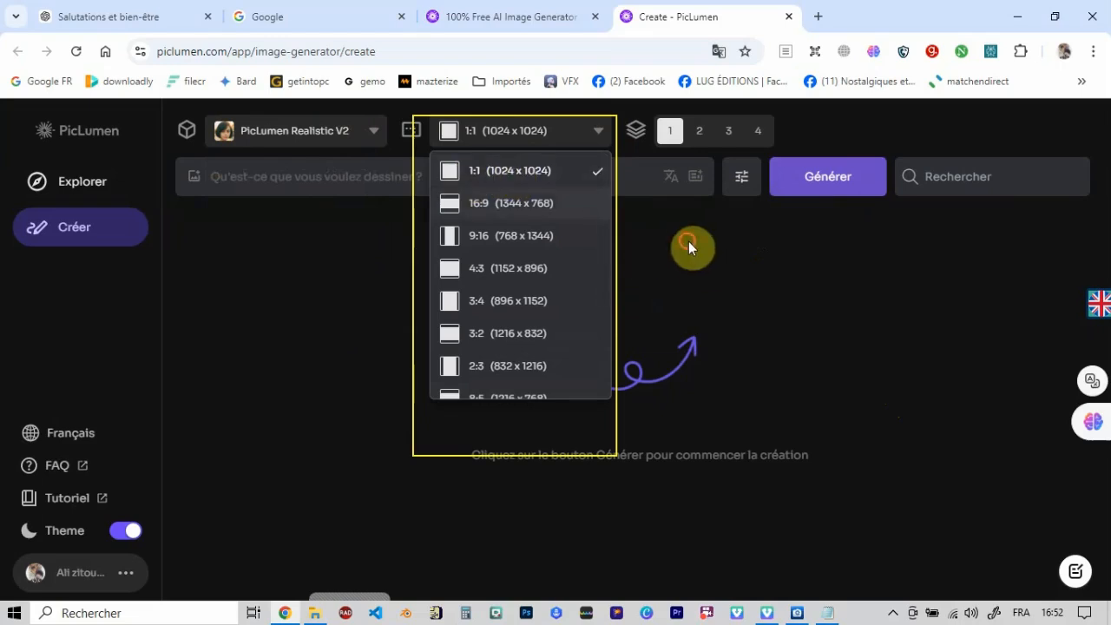
- Set the number of images to 4 and enter the Arabic sheikh description from Prompt.txt as the prompt
click(756, 132)
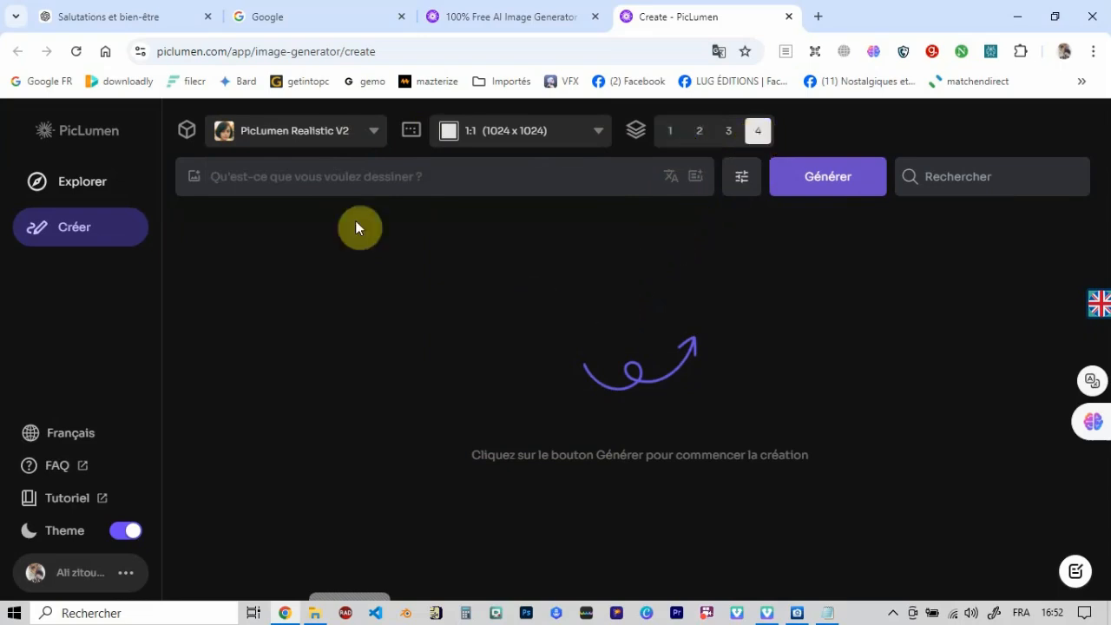
click(289, 179)
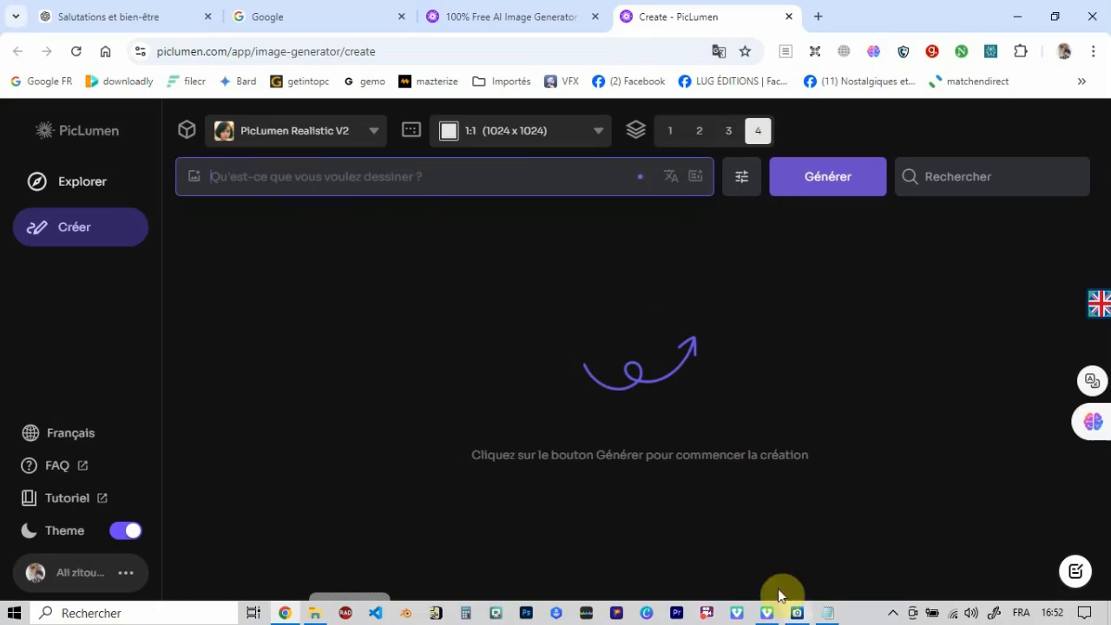
click(825, 594)
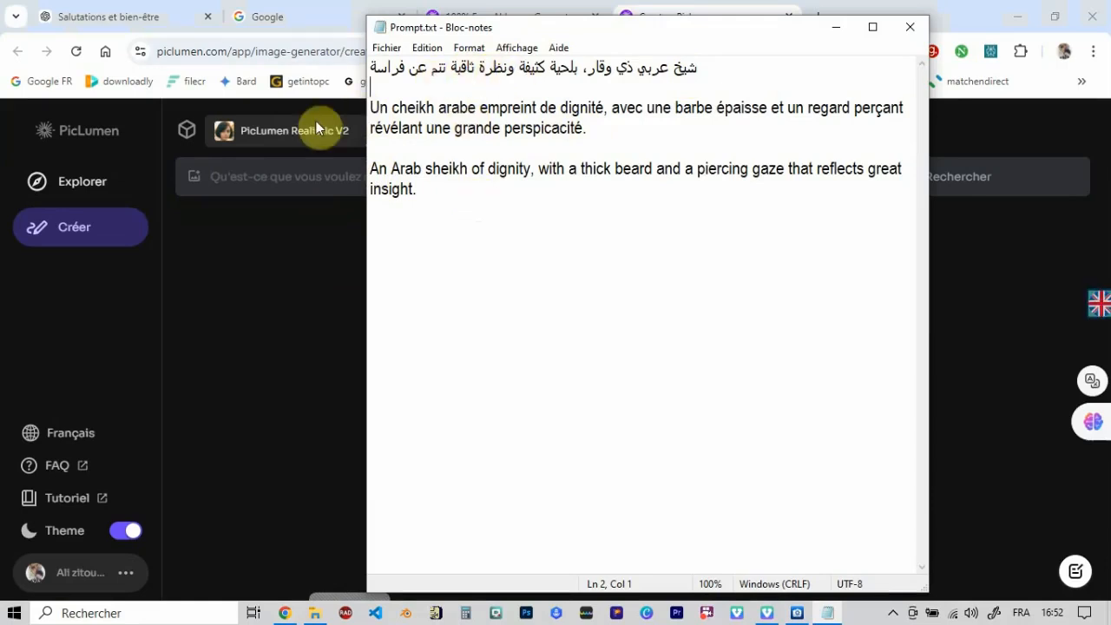
click(261, 221)
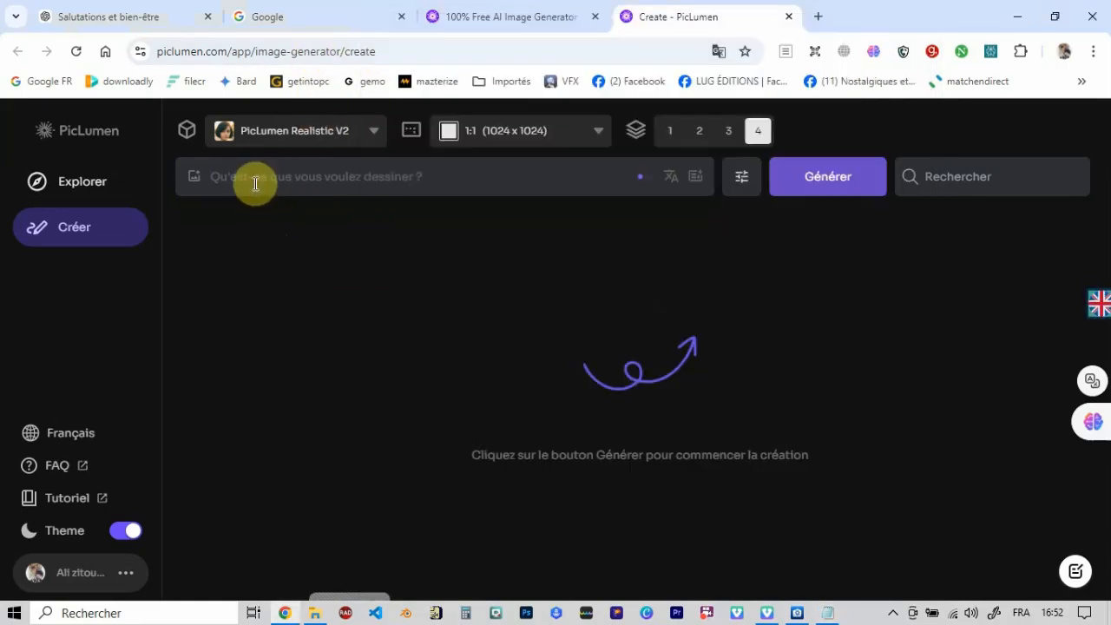
click(255, 179)
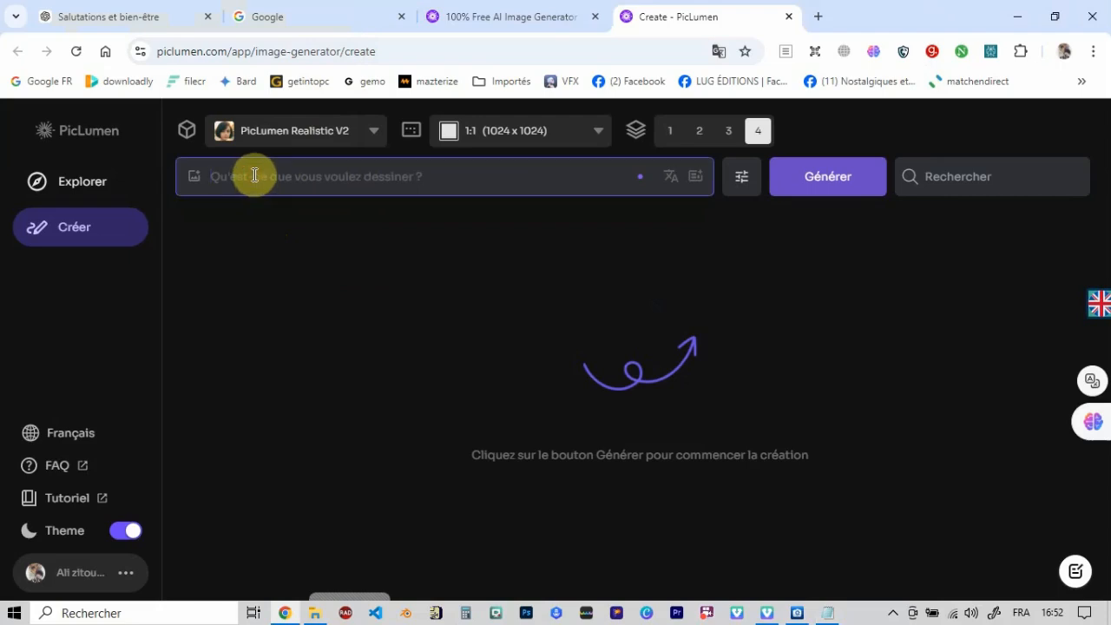
text(شيخ عربي ذي وقار، بلحية كثيفة ونظرة ثاقبة تعبر عن فراسة)
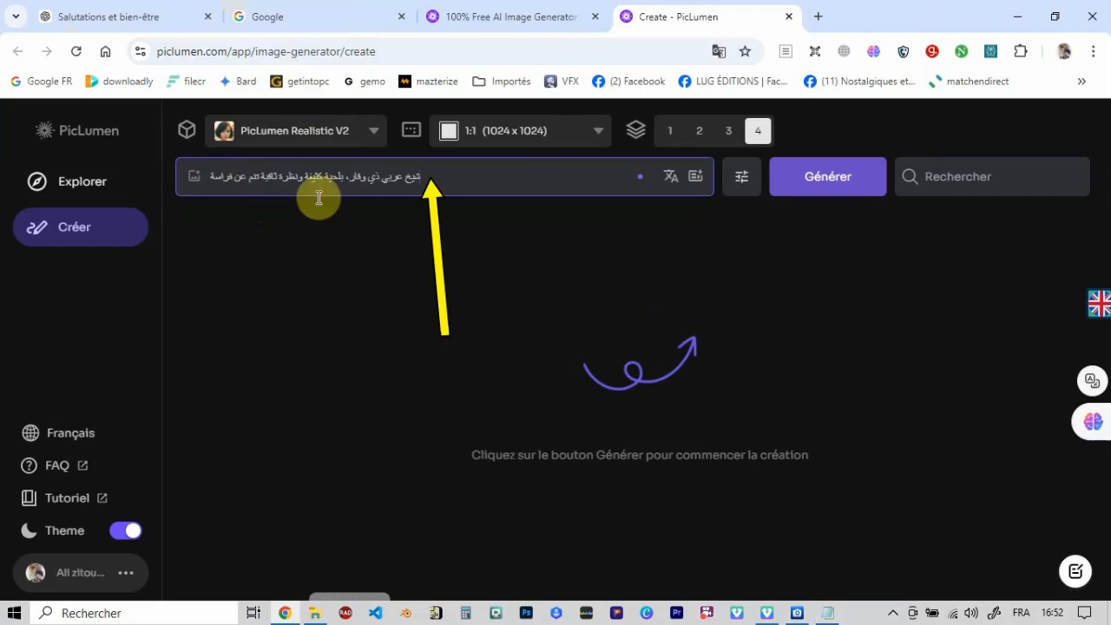
- Translate the Arabic prompt into English, compare it with Prompt.txt, and expand it with Prompt enhance
click(674, 182)
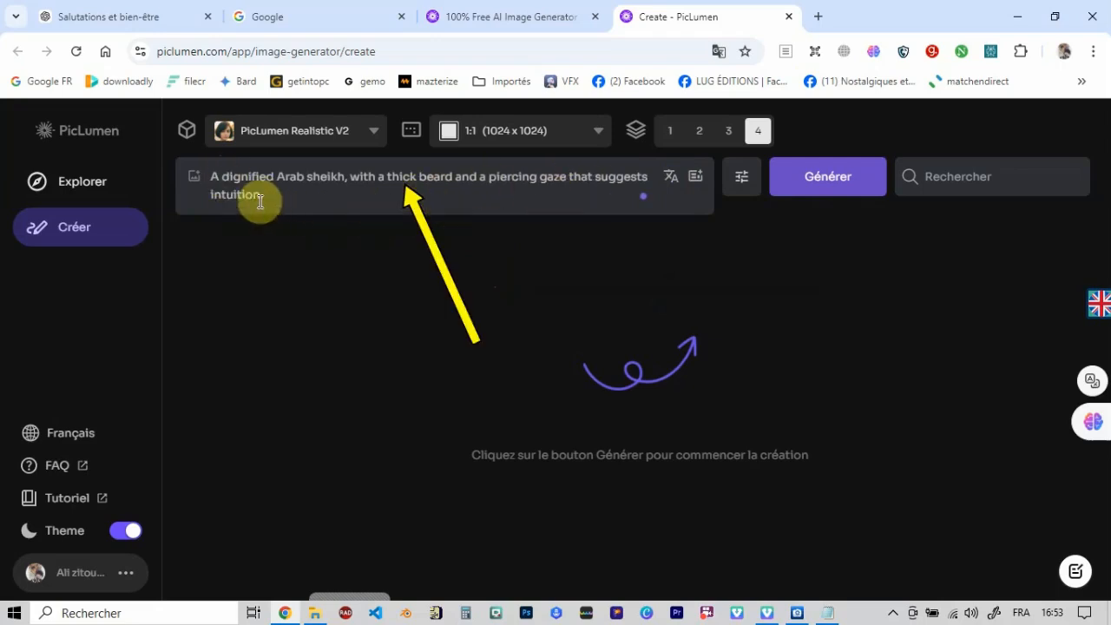
click(828, 614)
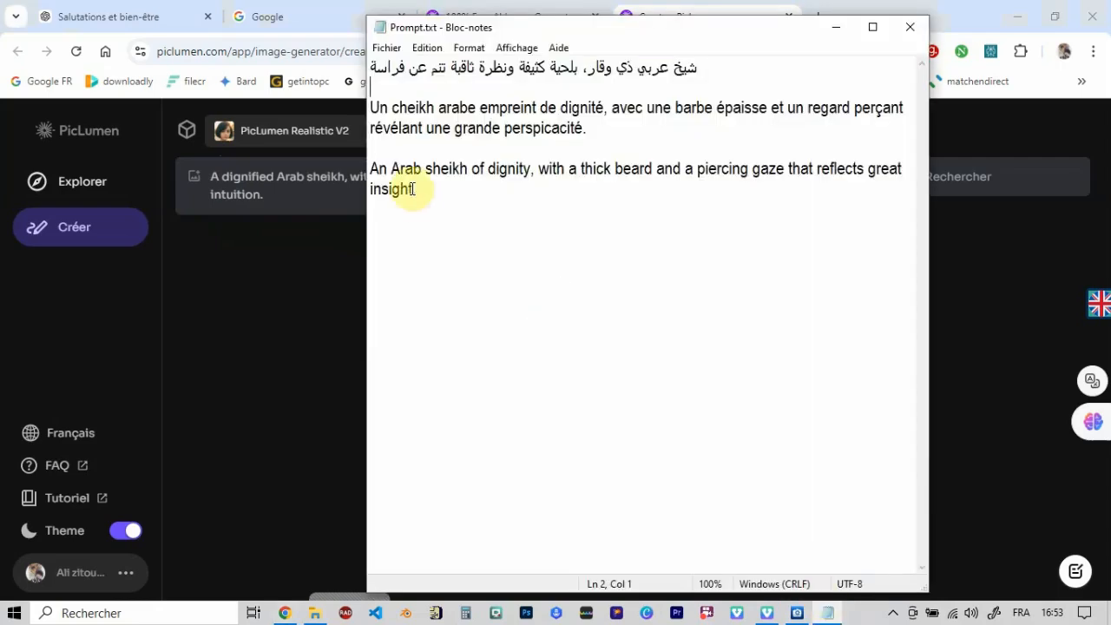
click(290, 284)
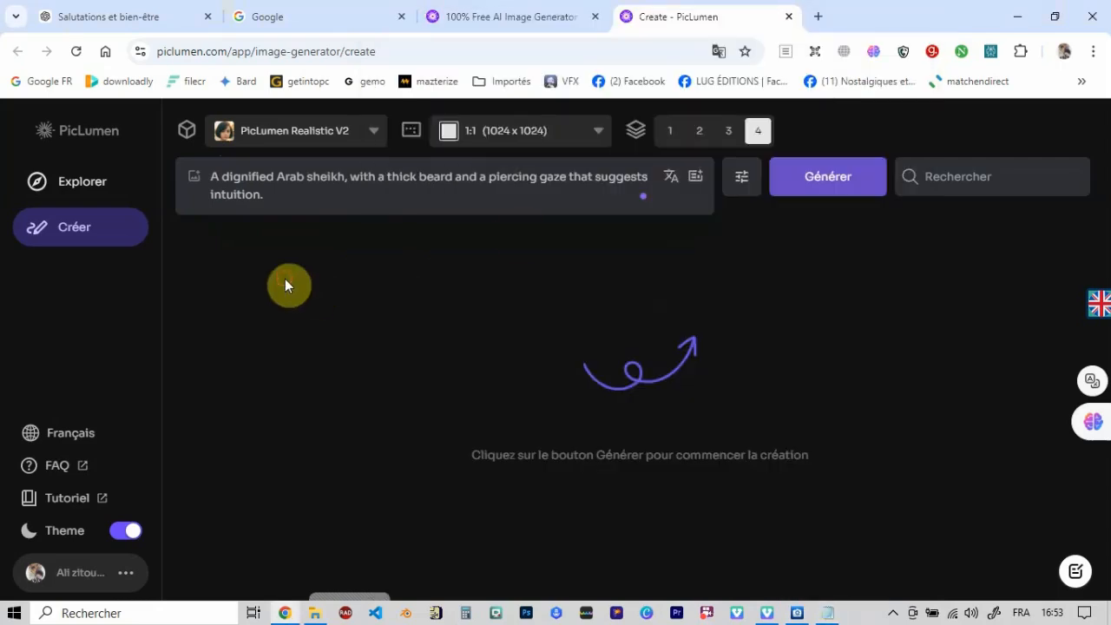
click(694, 183)
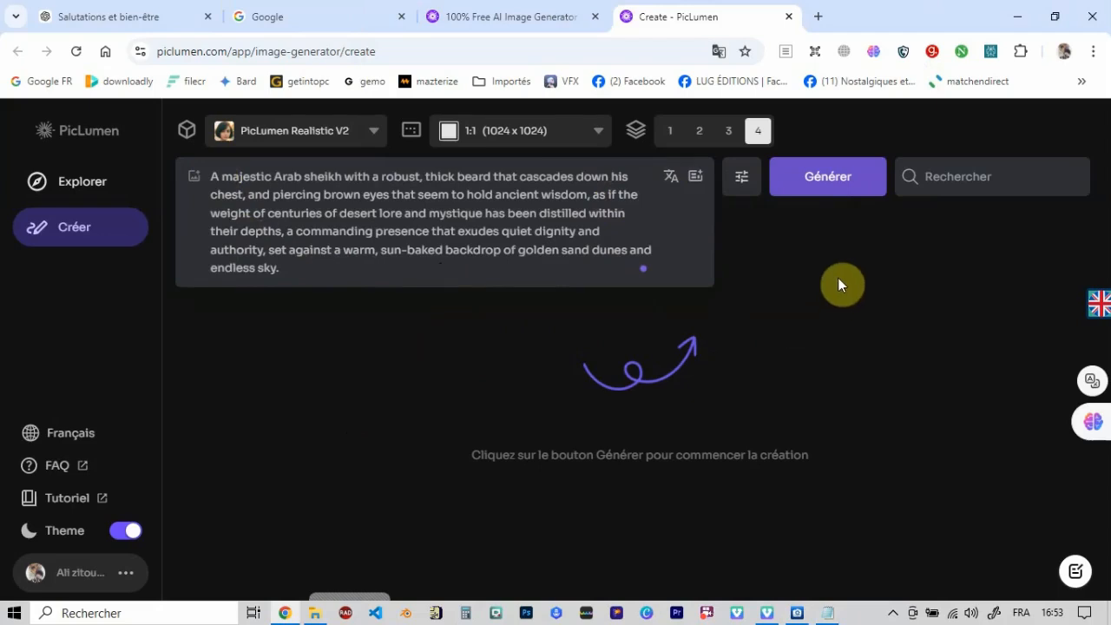
- Generate the images from the enhanced prompt and view each of the four results enlarged
click(832, 183)
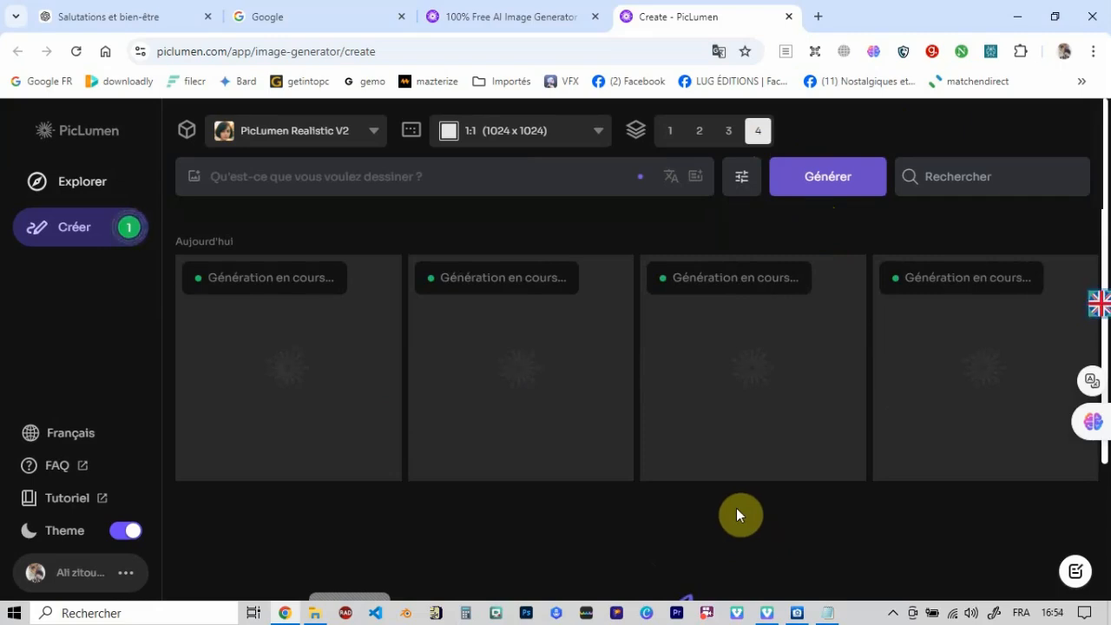
mouse_move(124, 227)
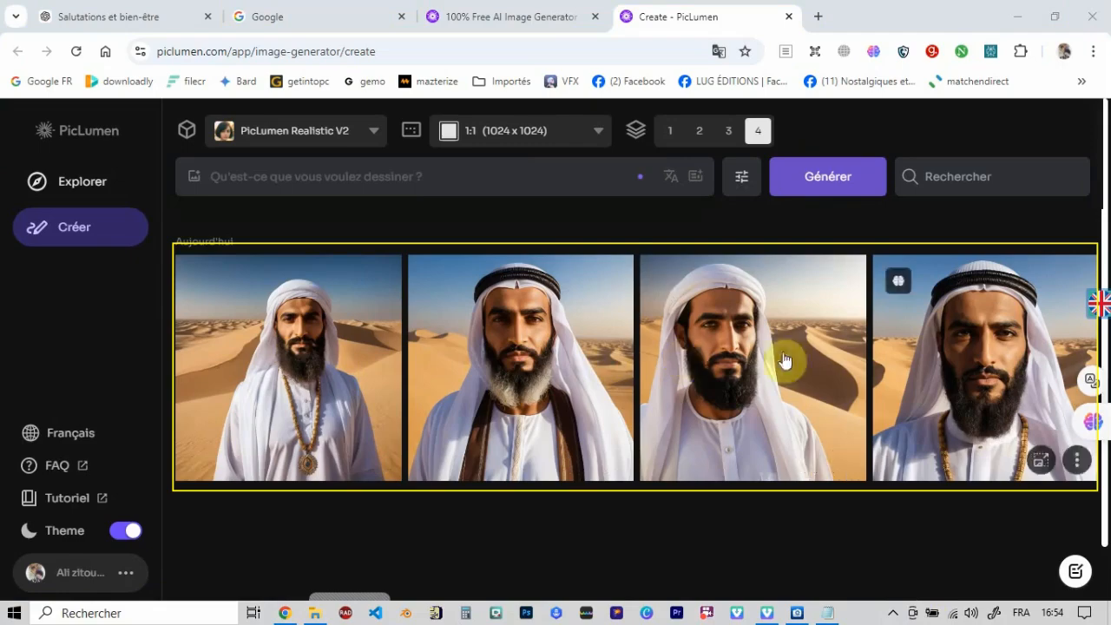
click(320, 368)
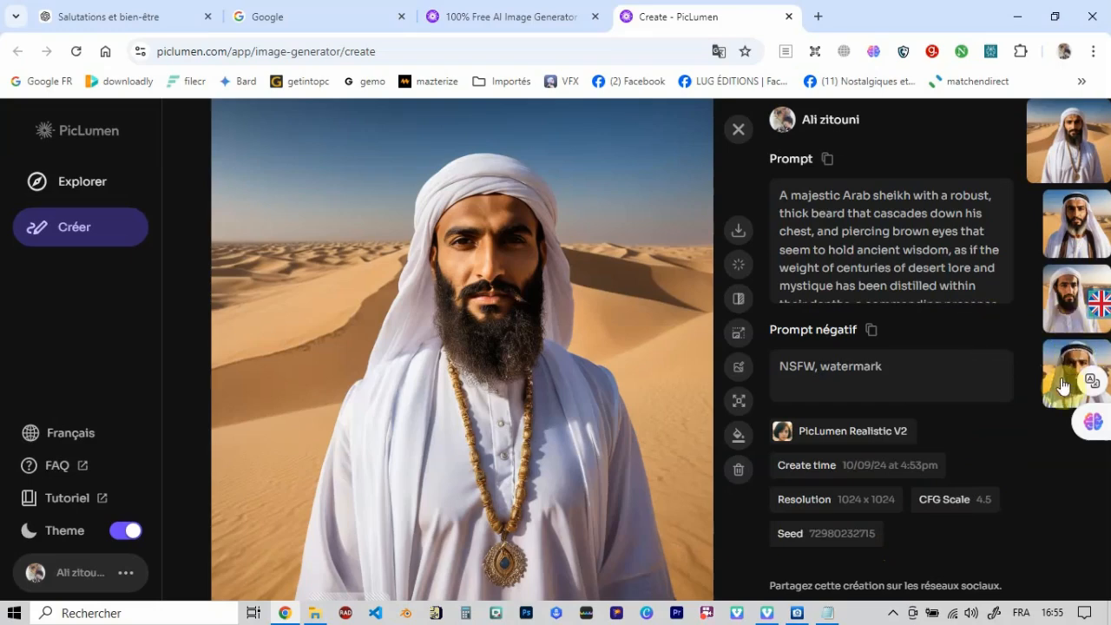
click(1075, 225)
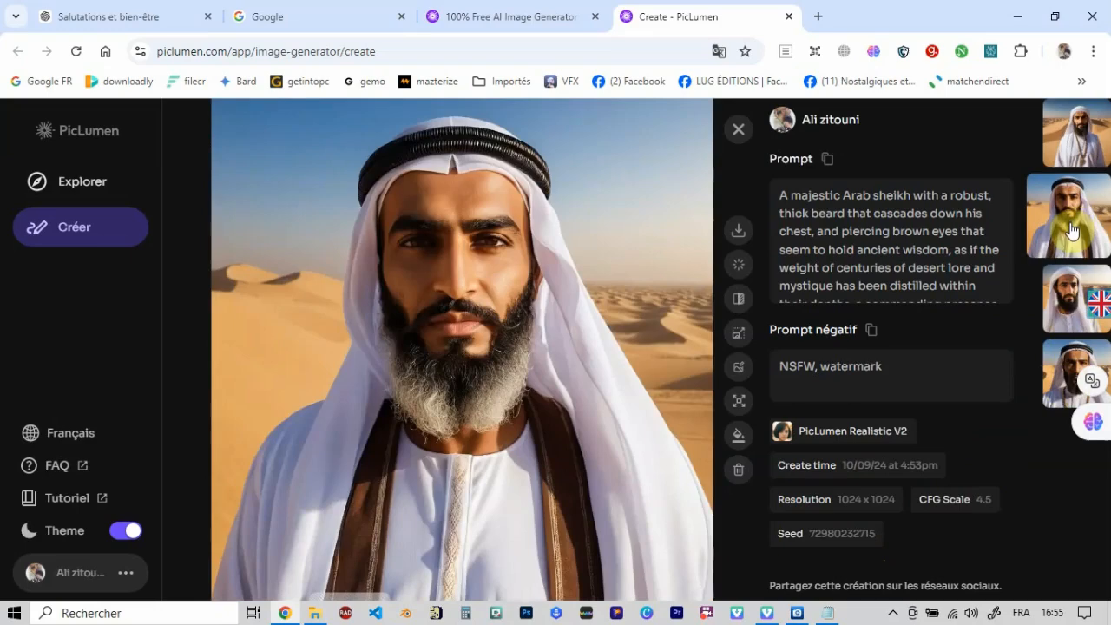
click(1070, 305)
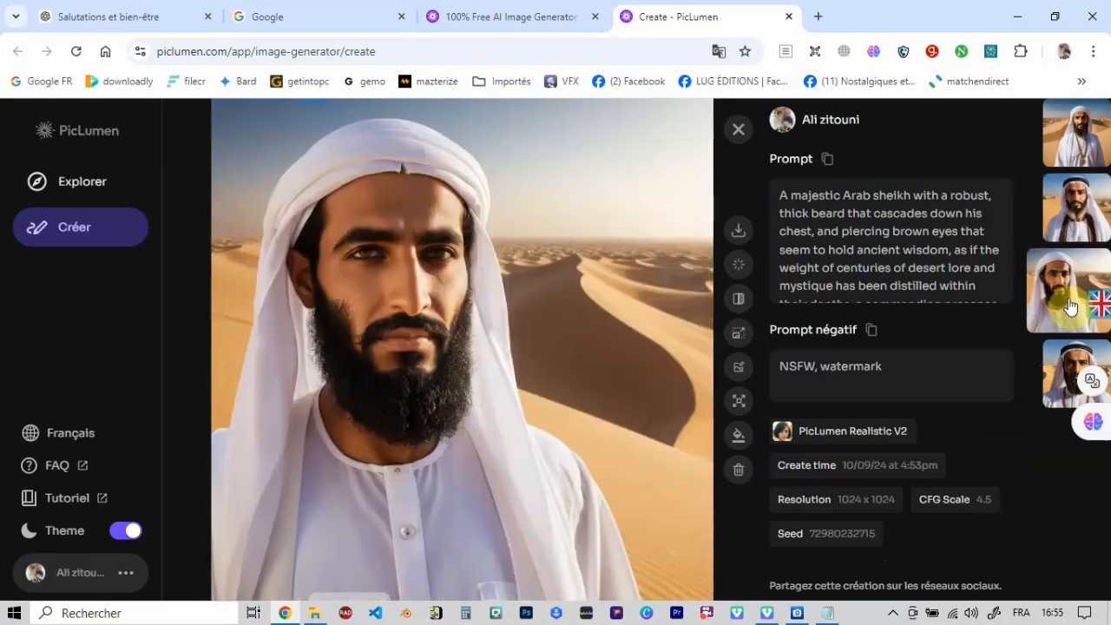
click(1064, 369)
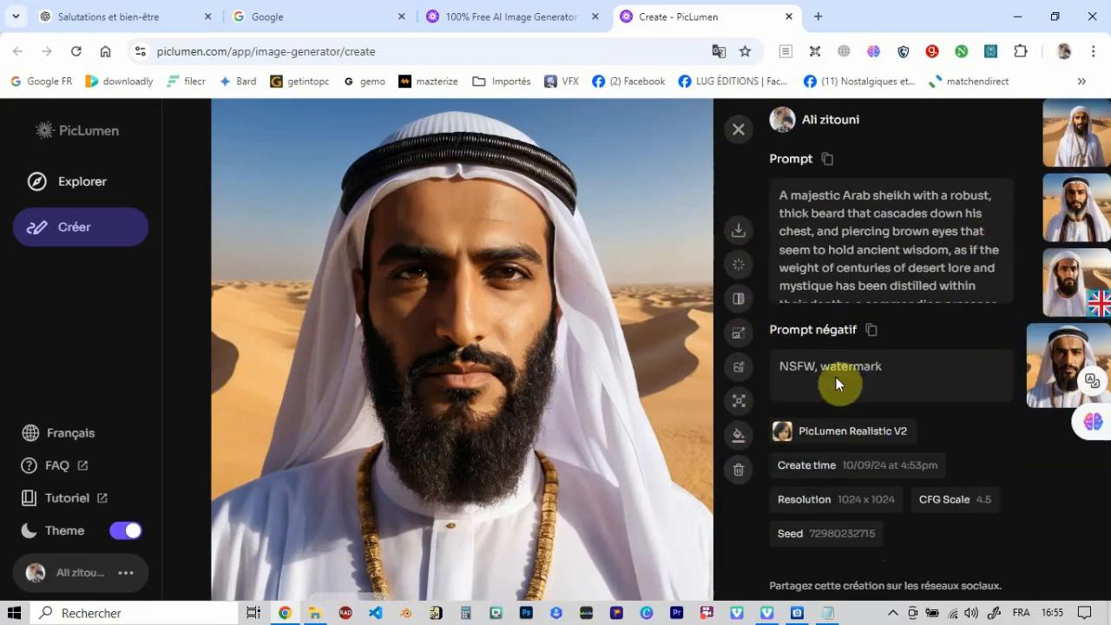
- Delete the fourth and the first generated sheikh images, confirming each deletion
click(738, 470)
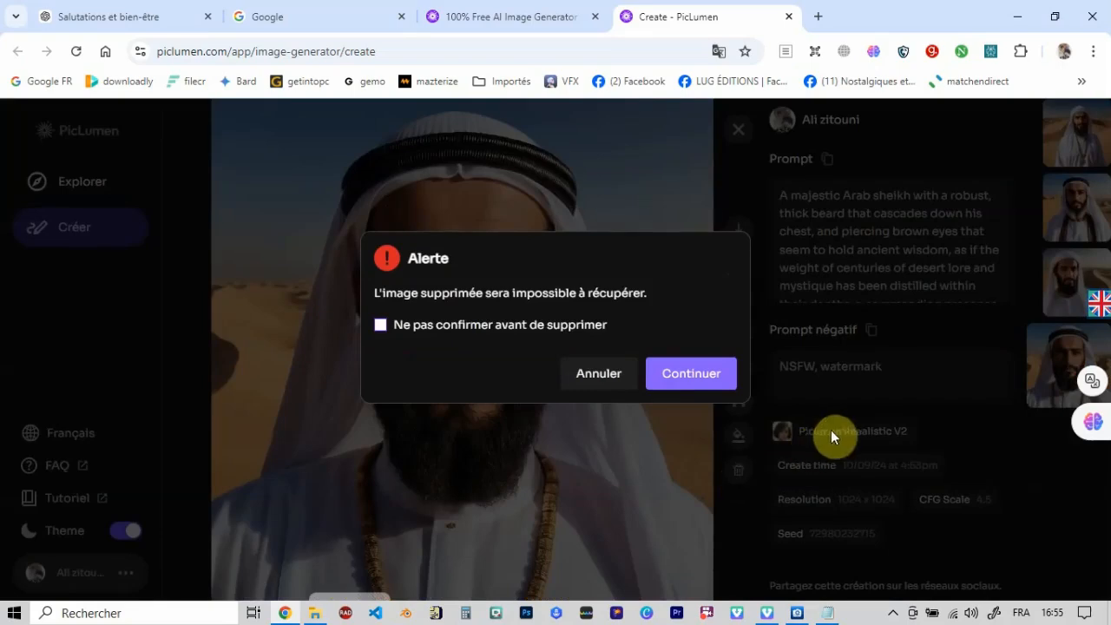
click(691, 373)
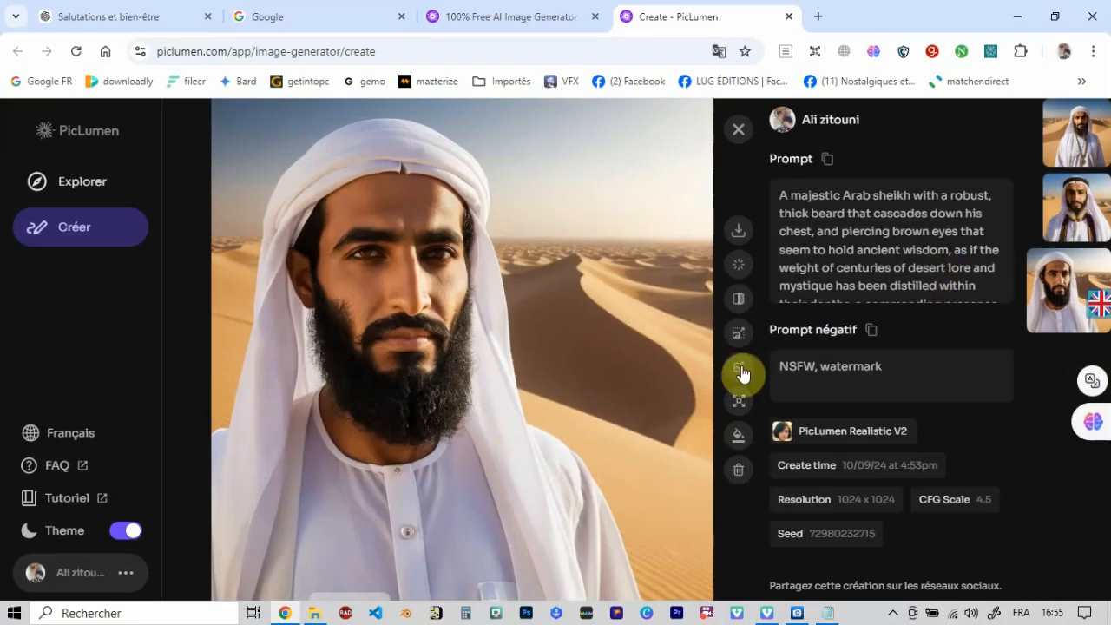
click(1098, 140)
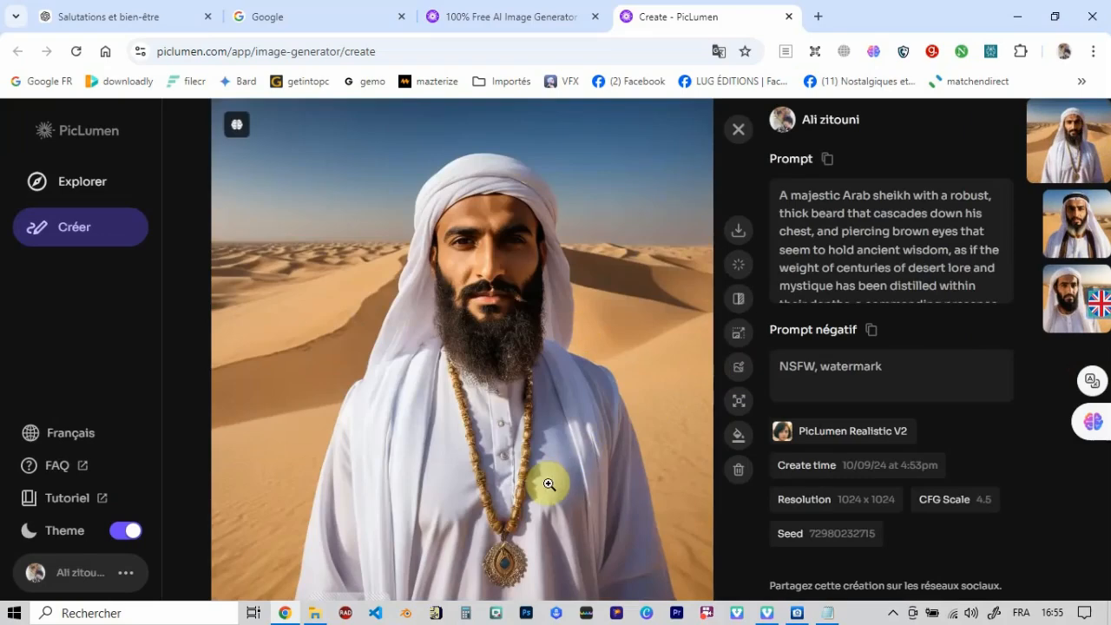
click(739, 475)
click(694, 374)
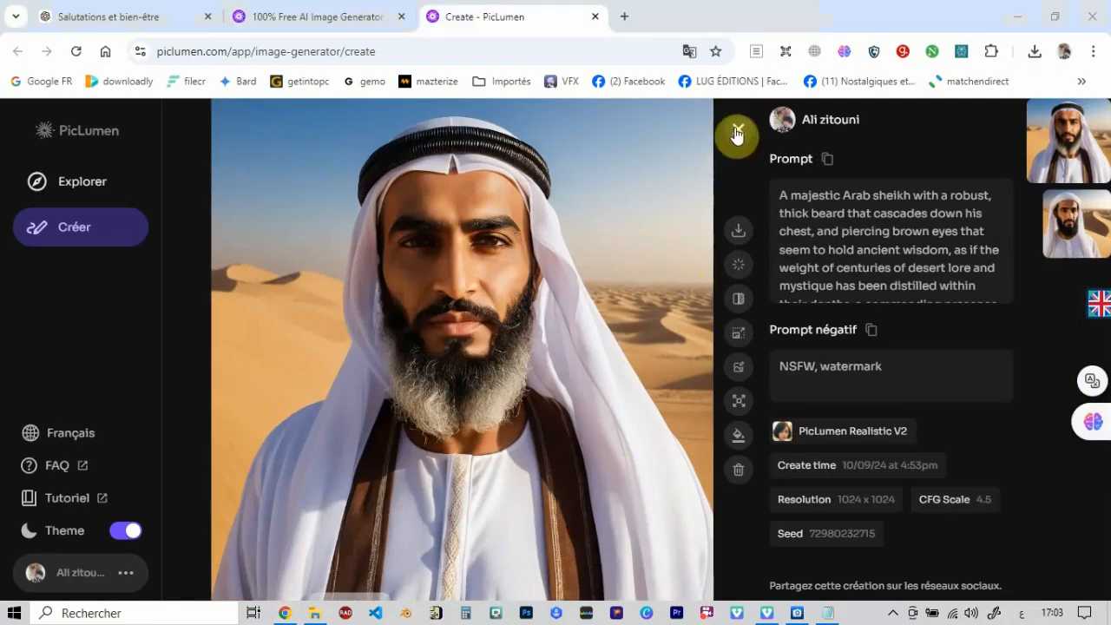
- Close the enlarged image, enter the Arabic sheikh description as the prompt, translate it into English and expand it with Prompt enhance
click(735, 132)
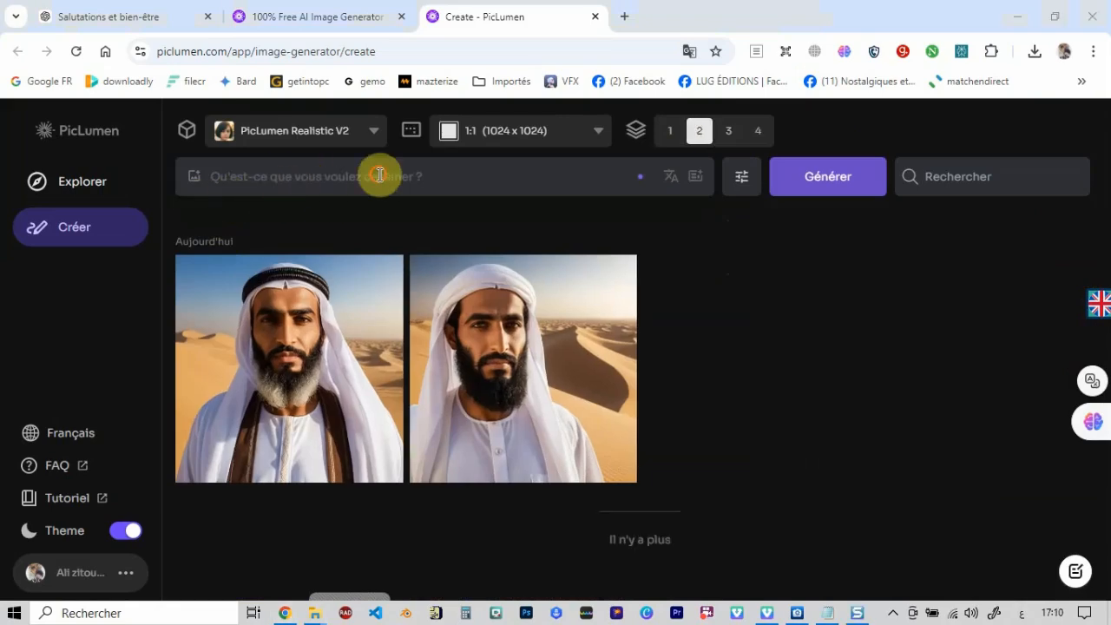
click(378, 176)
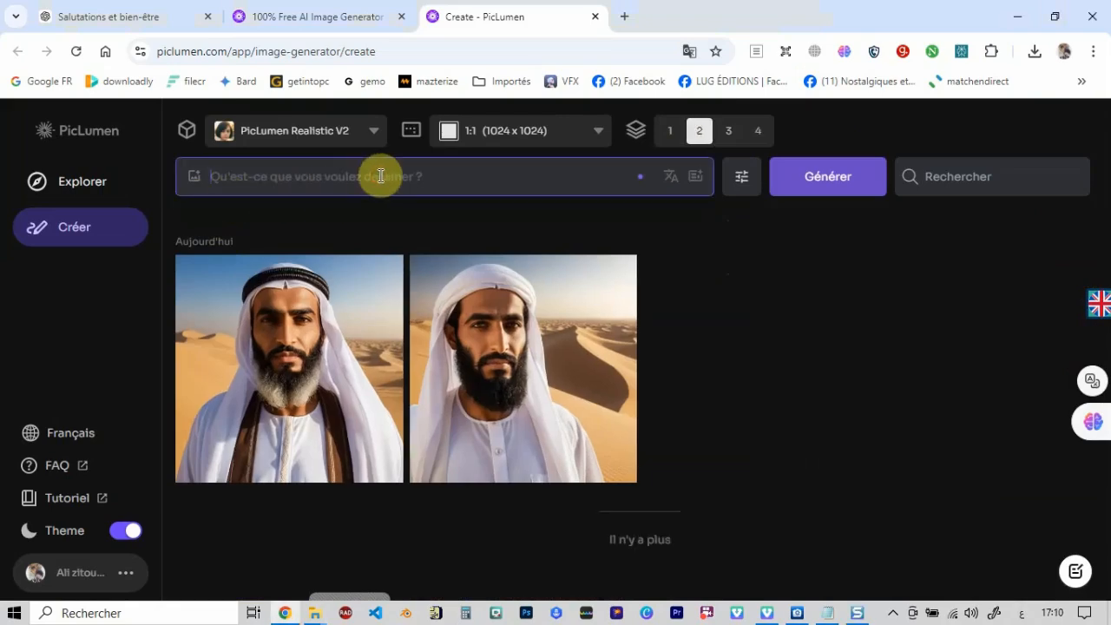
text(شيخ عربي ذي وقار، بلحية كثيفة ونظرة ثاقبة تنم عن فراسة)
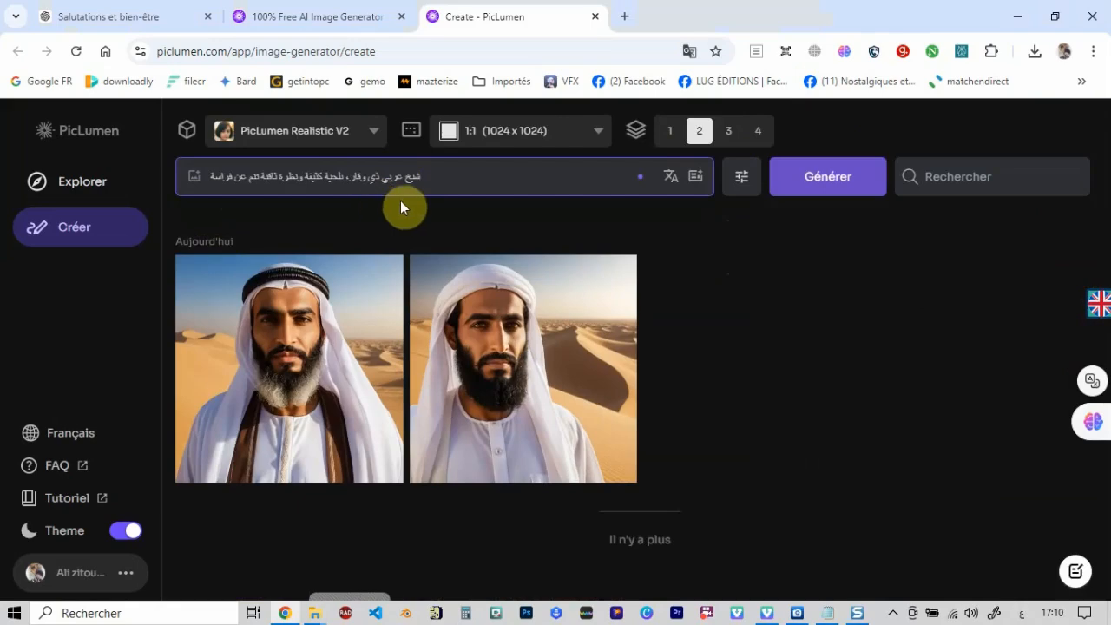
click(664, 181)
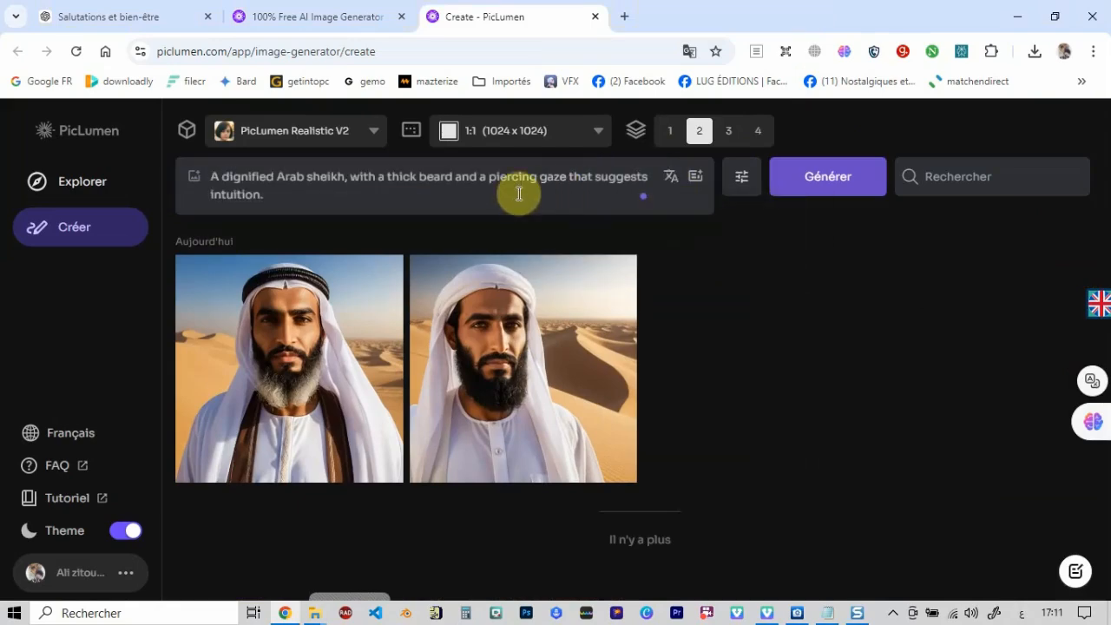
click(696, 179)
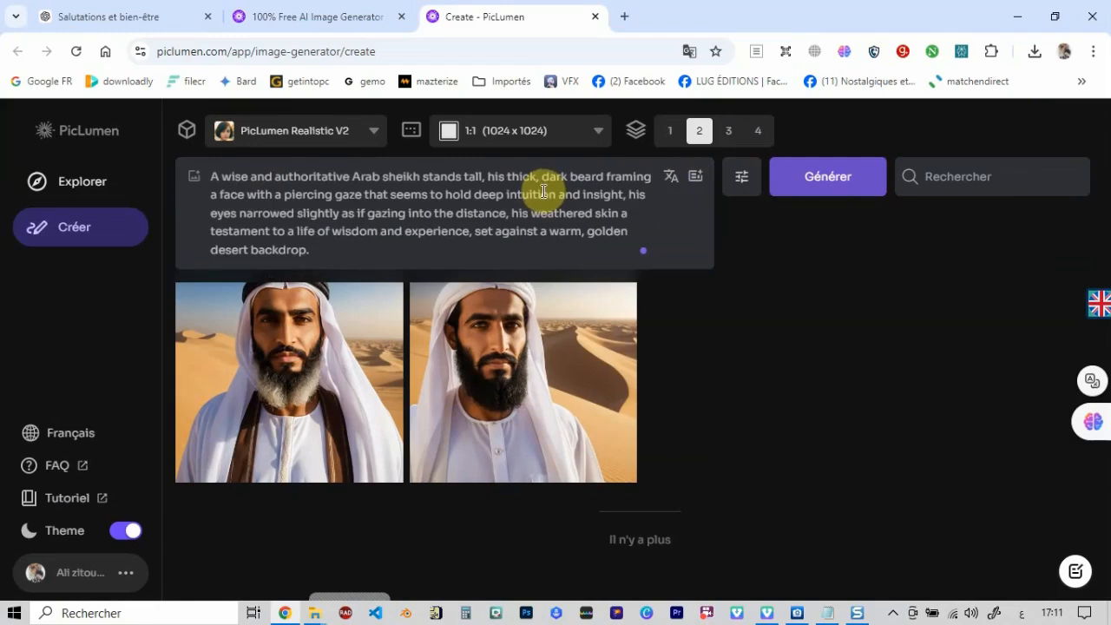
- Upload 001.jpg from the desktop, attach it to the prompt as the reference image and set its type to Character Ref
click(193, 181)
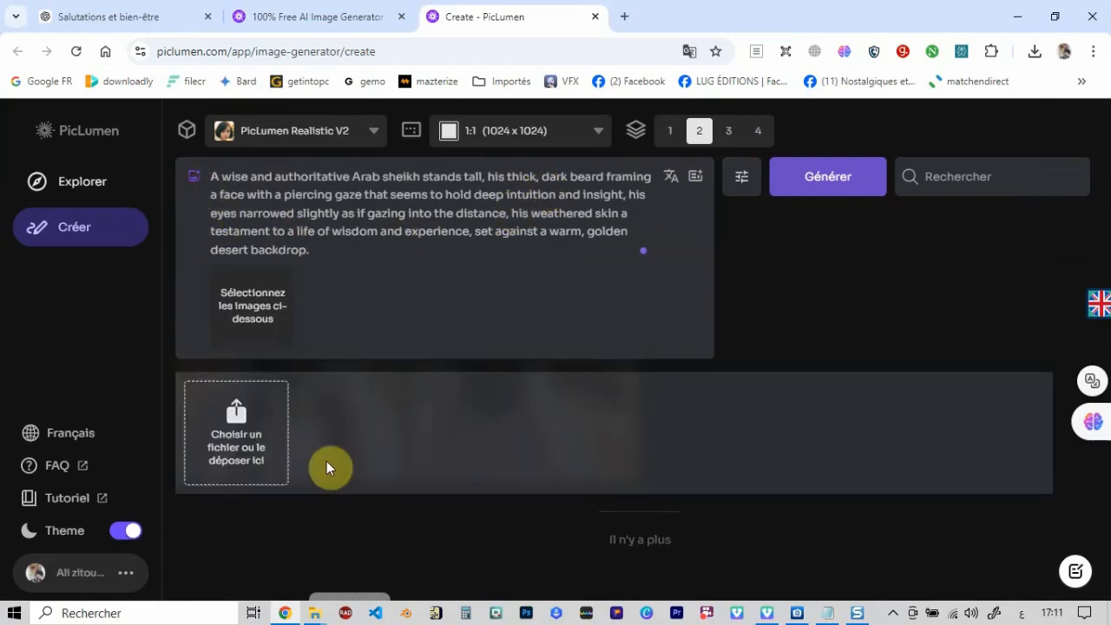
click(235, 423)
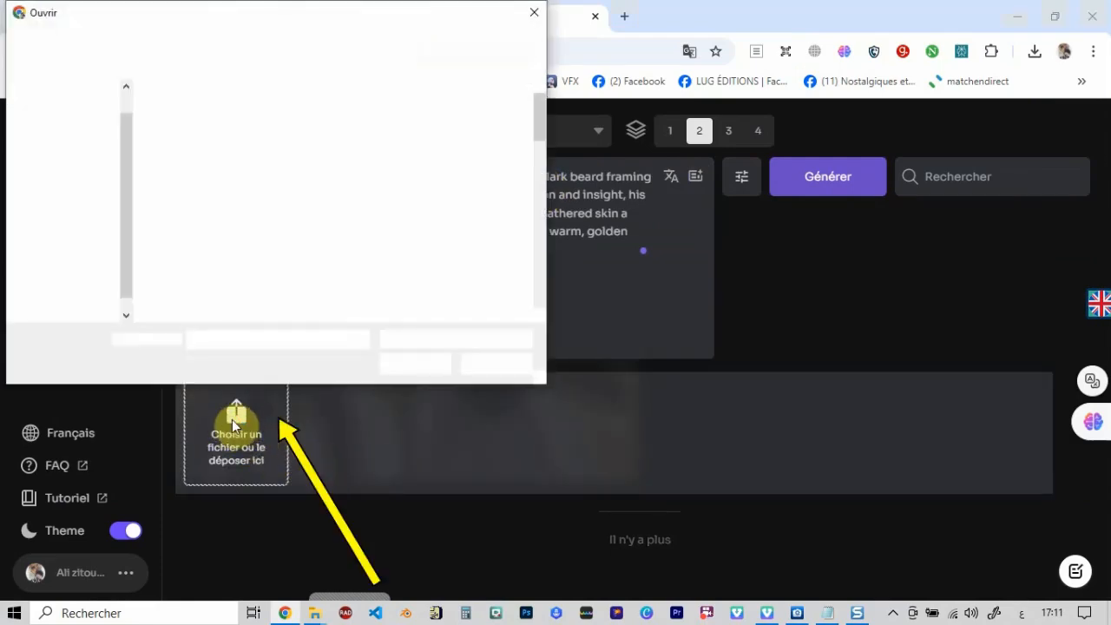
drag(544, 138, 513, 309)
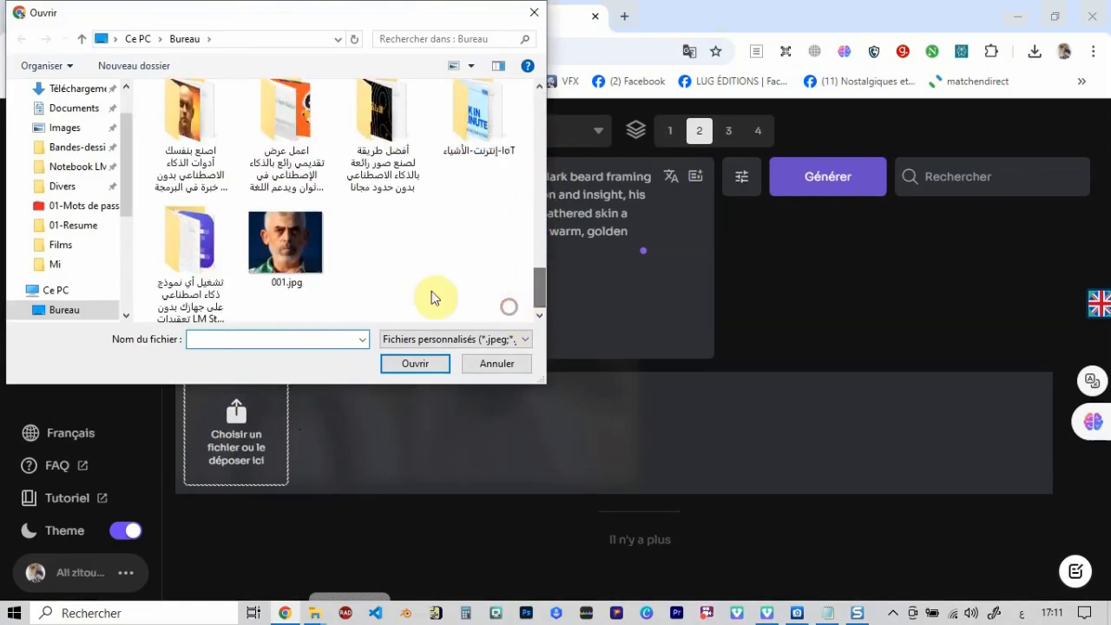
click(280, 250)
click(408, 364)
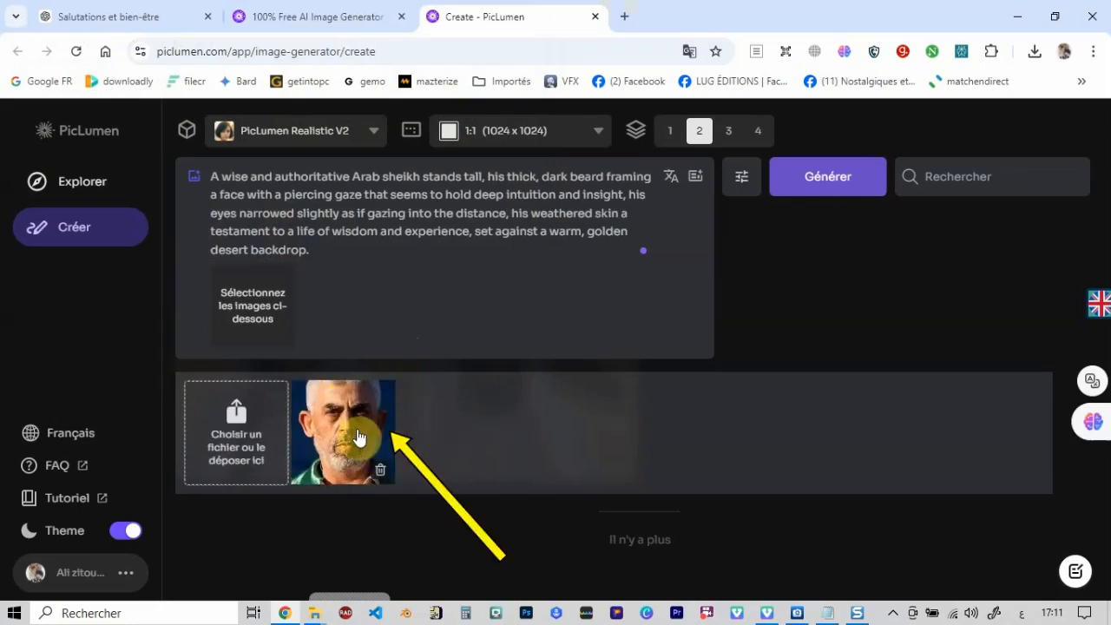
click(358, 434)
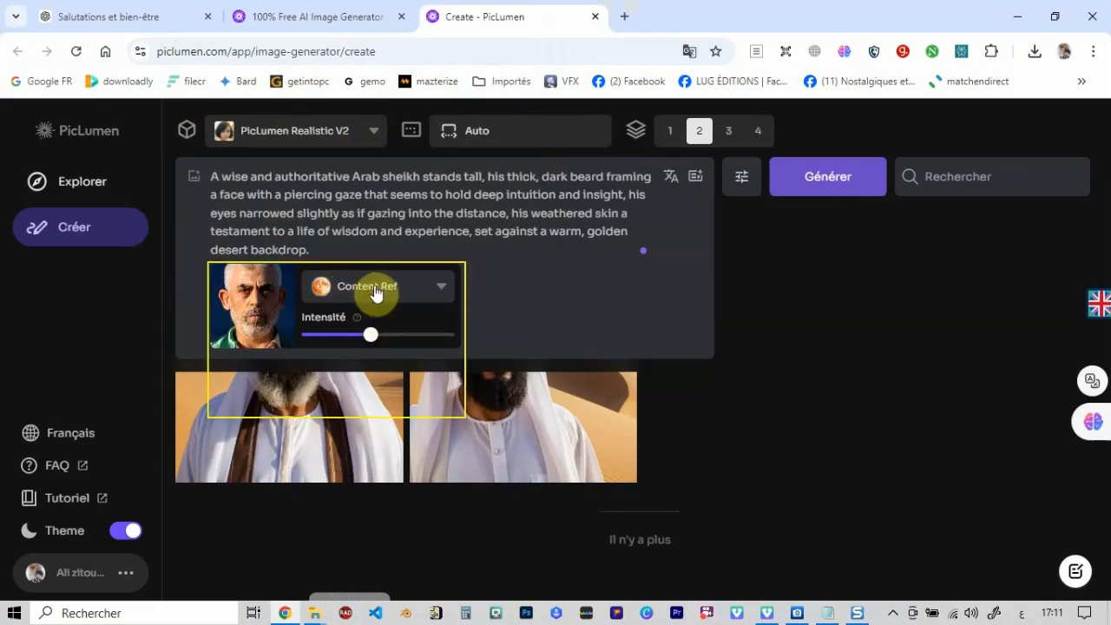
click(438, 290)
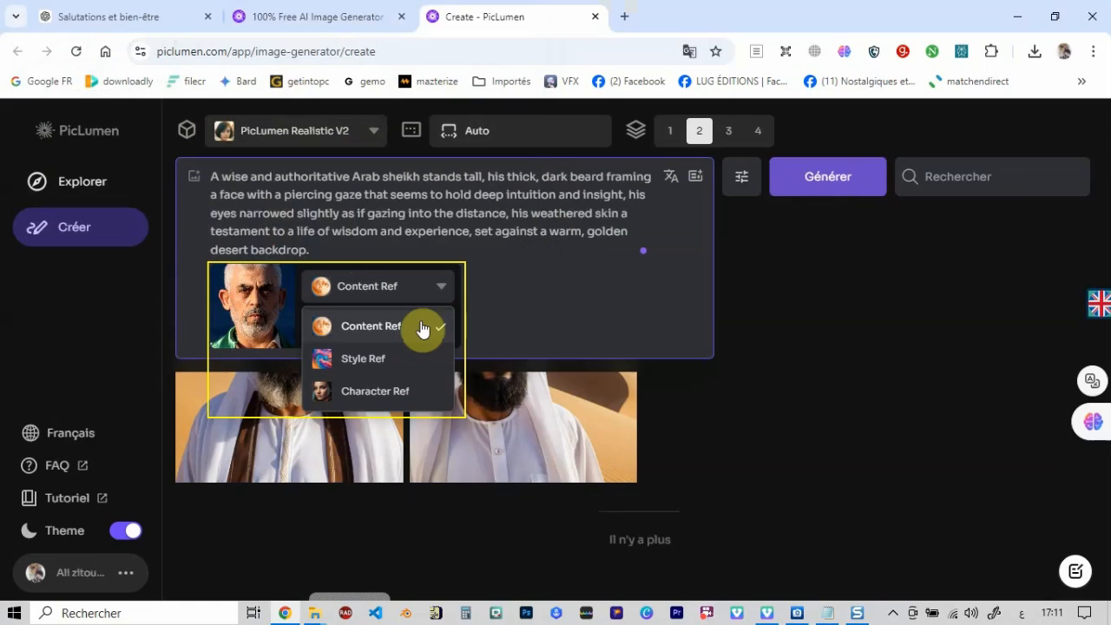
click(395, 397)
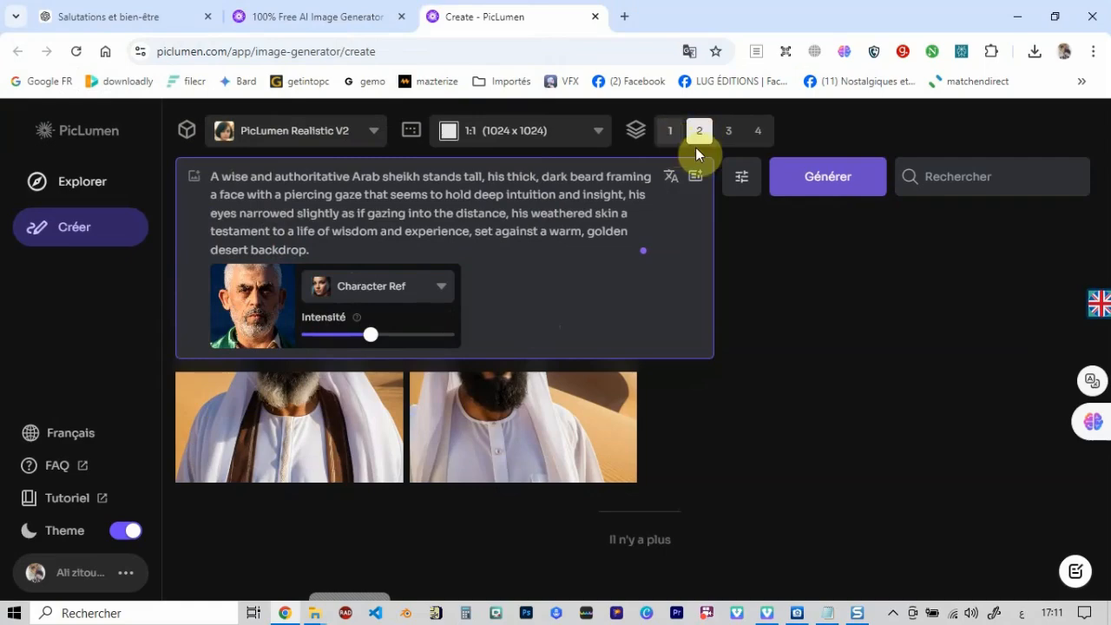
- Generate the images from the enhanced prompt with the character reference, view both results enlarged and return to the gallery
click(840, 180)
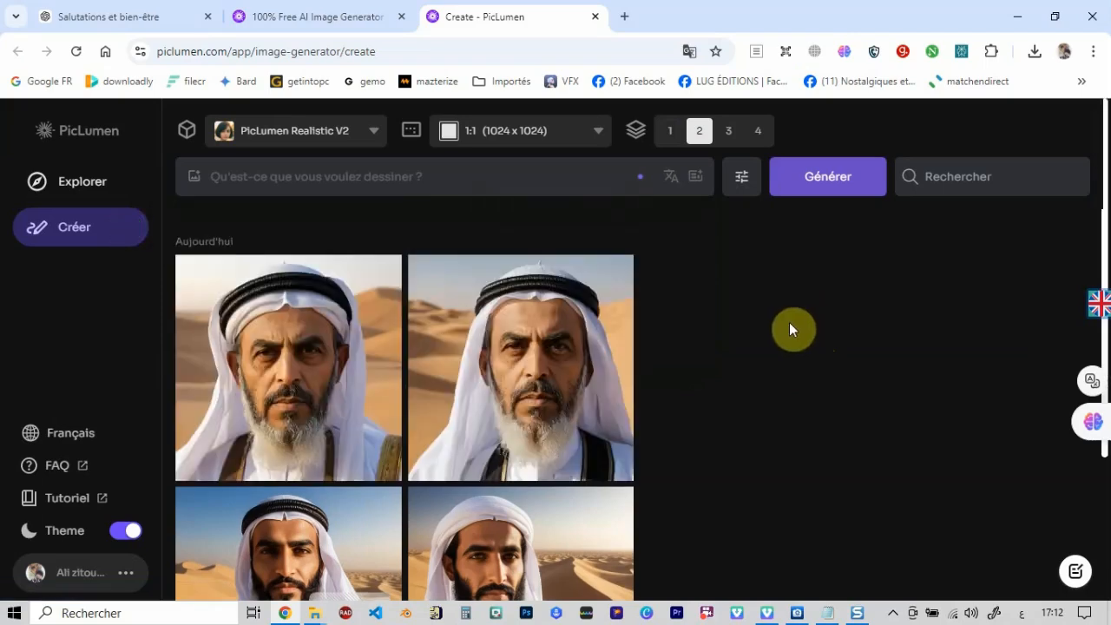
click(288, 355)
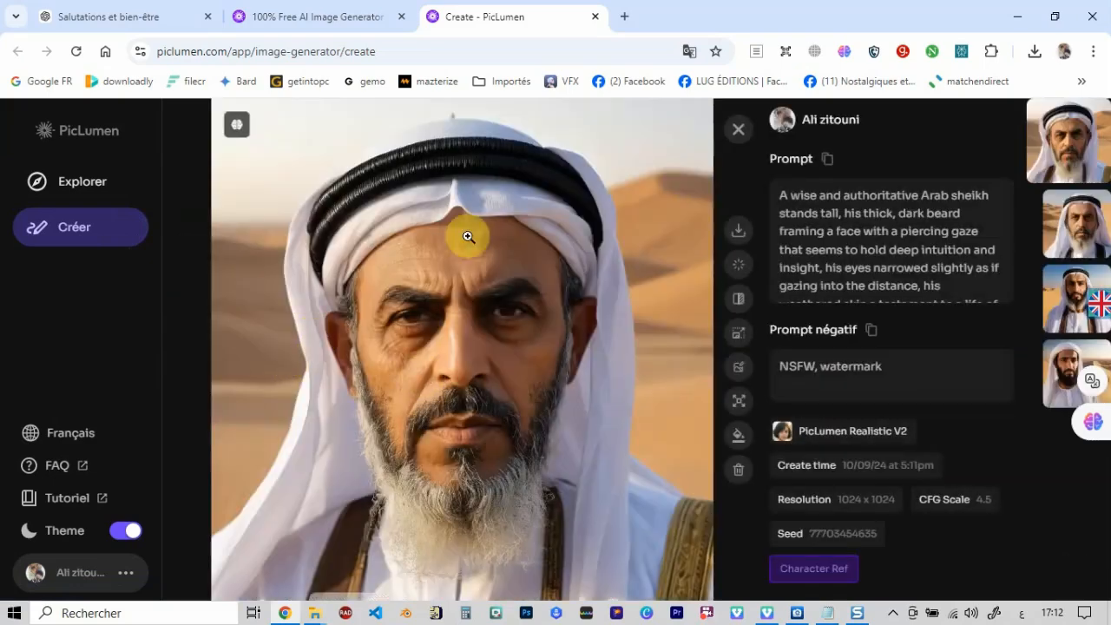
click(1074, 224)
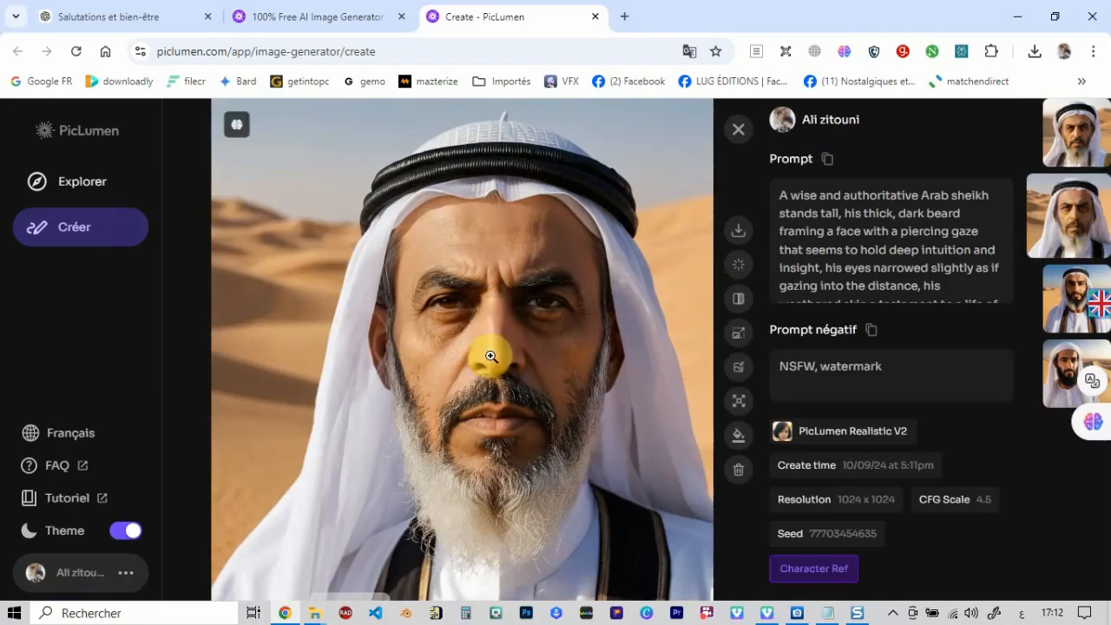
click(1071, 153)
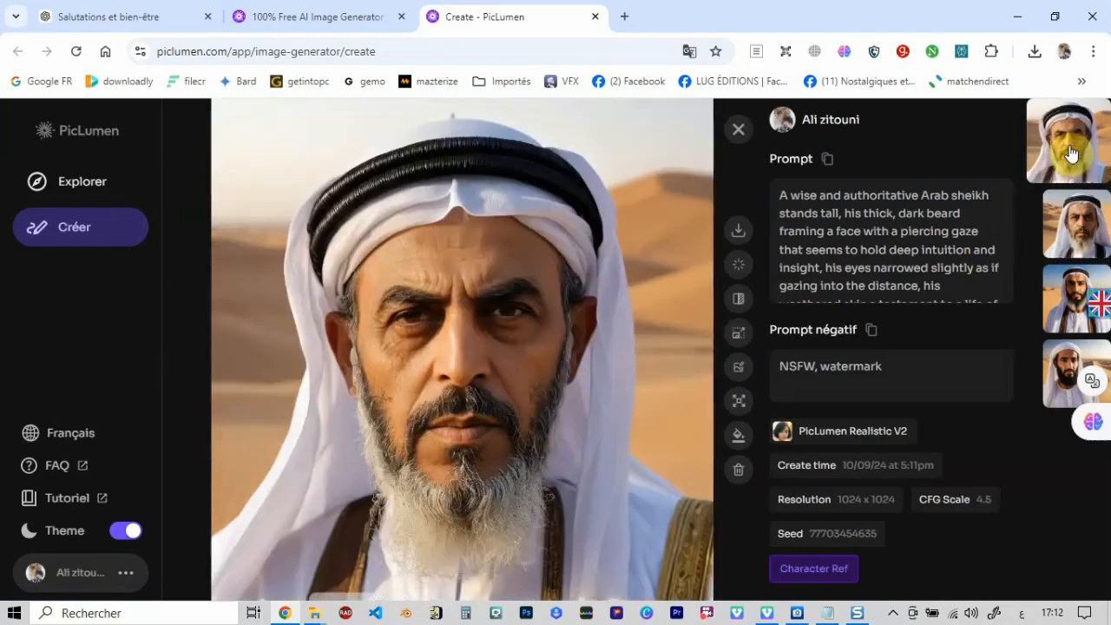
click(738, 130)
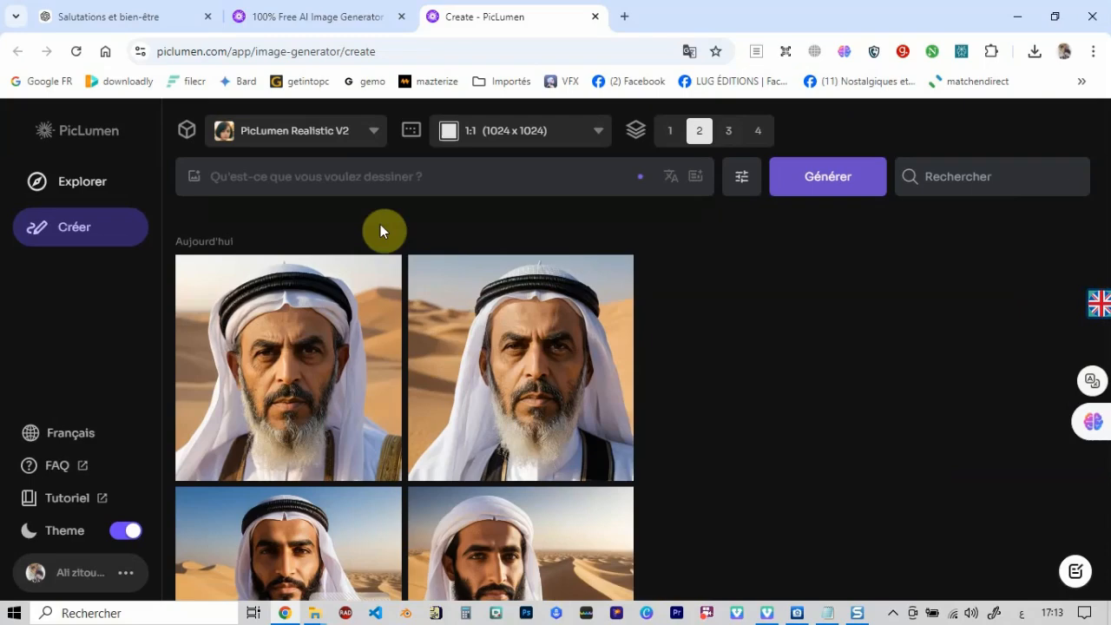
- Enter the untranslated Arabic sheikh description as the prompt and attach the uploaded 001.jpg portrait as a Character Ref
click(324, 179)
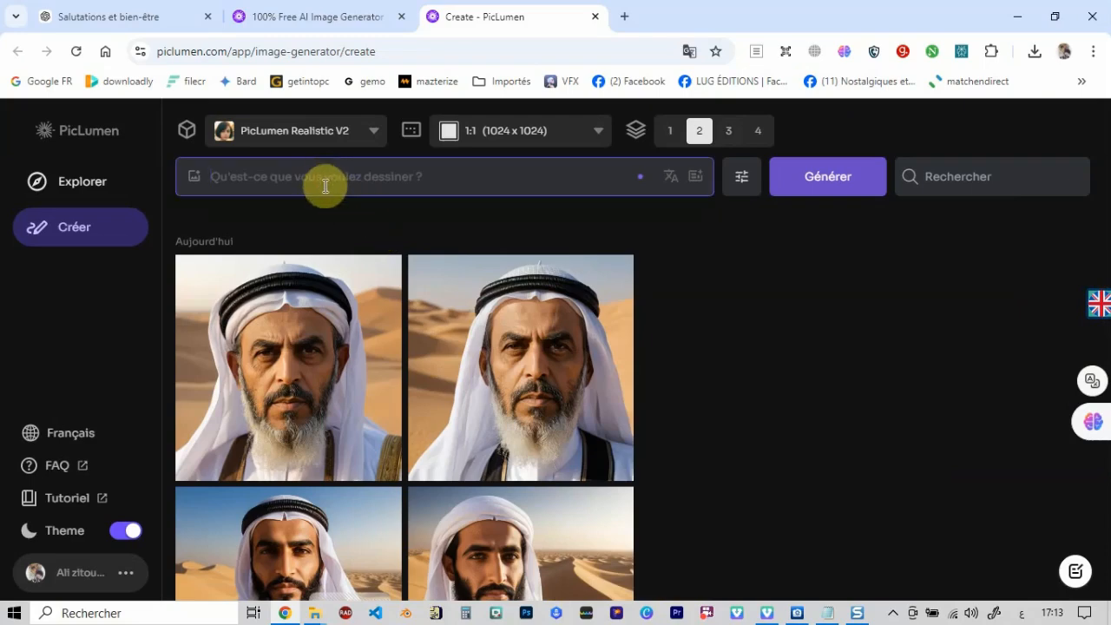
text(شيخ عربي ذي وقار، بلحية كثيفة ونظرة ثاقبة تنم عن فراسة)
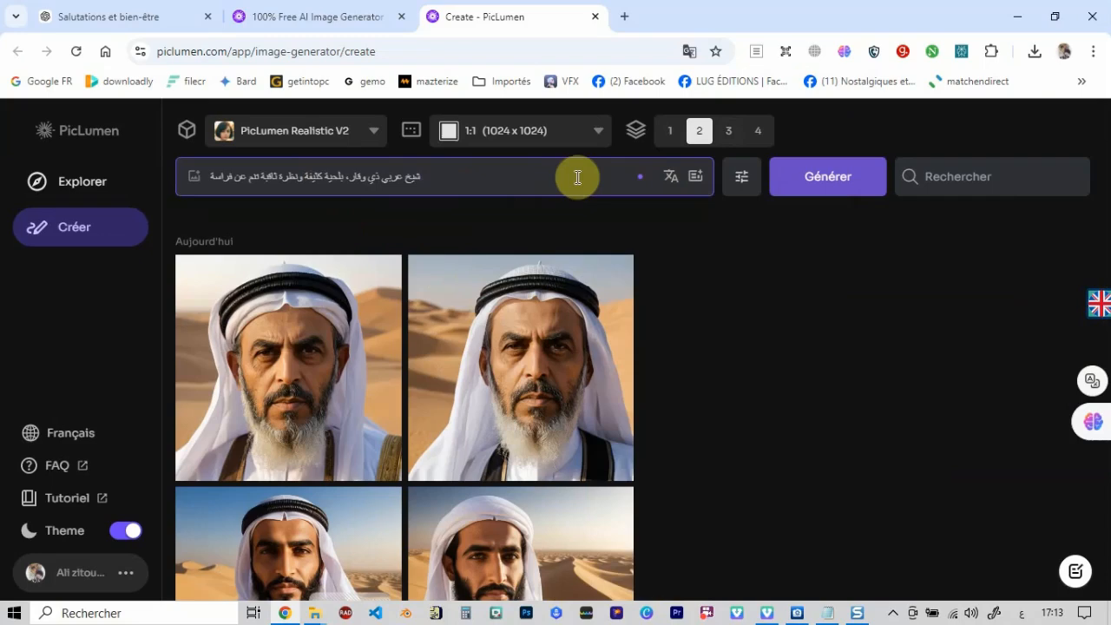
click(194, 180)
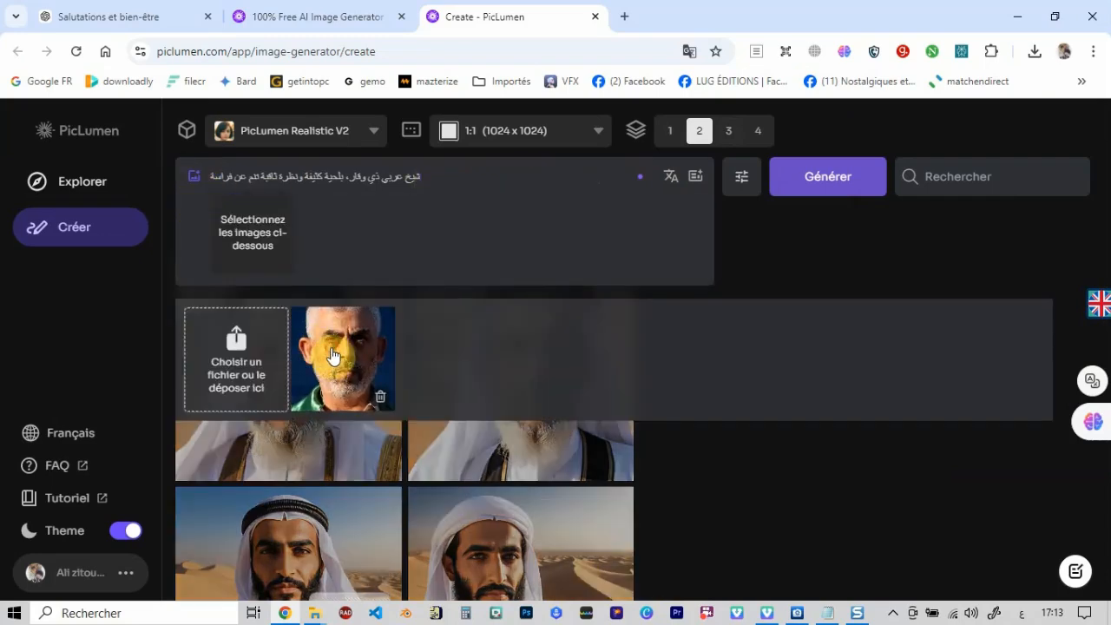
click(316, 347)
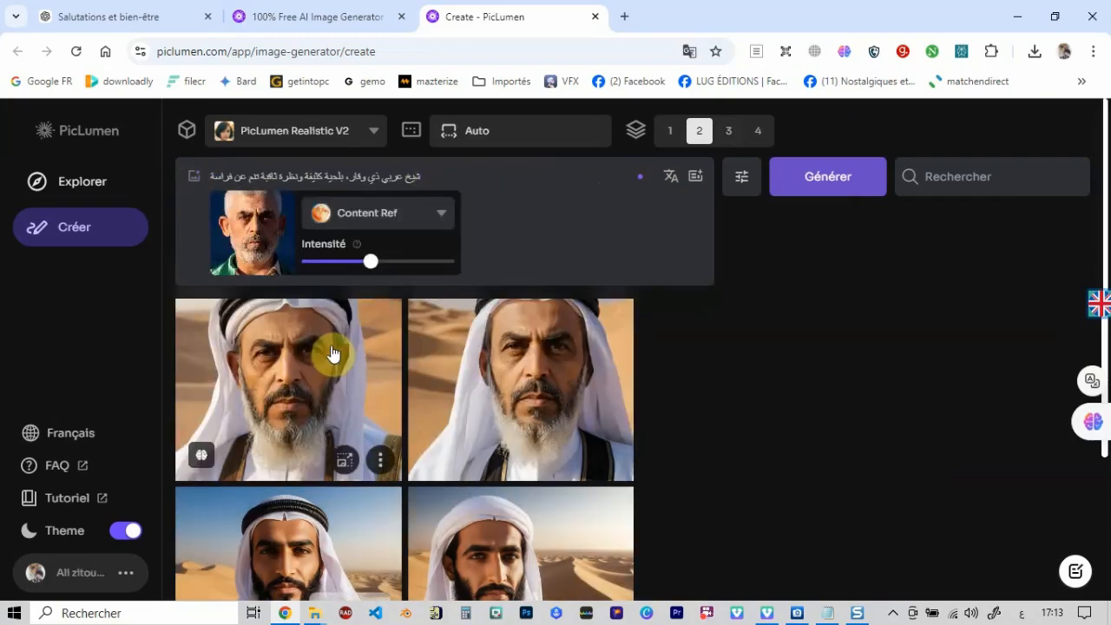
click(440, 216)
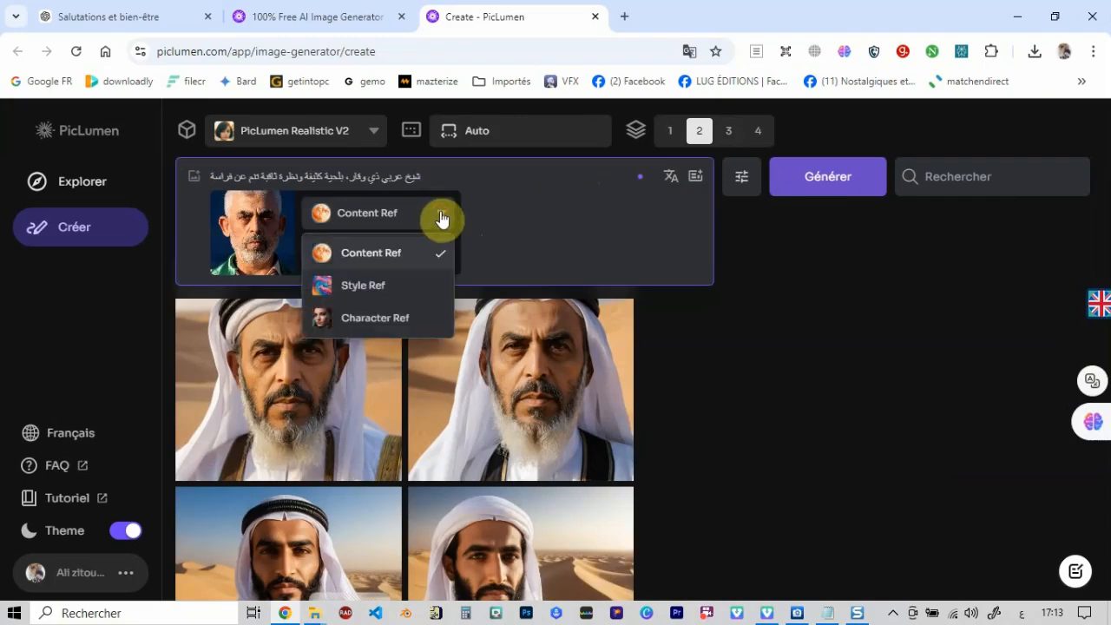
click(400, 319)
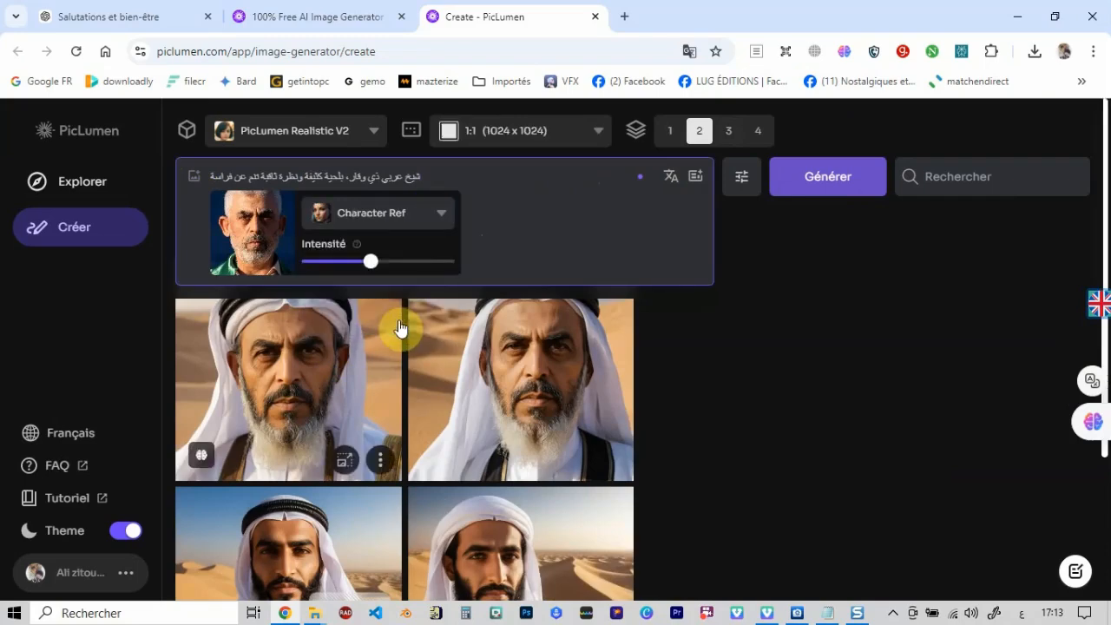
- Generate the images from the untranslated Arabic prompt, compare both results enlarged and return to the gallery
click(828, 177)
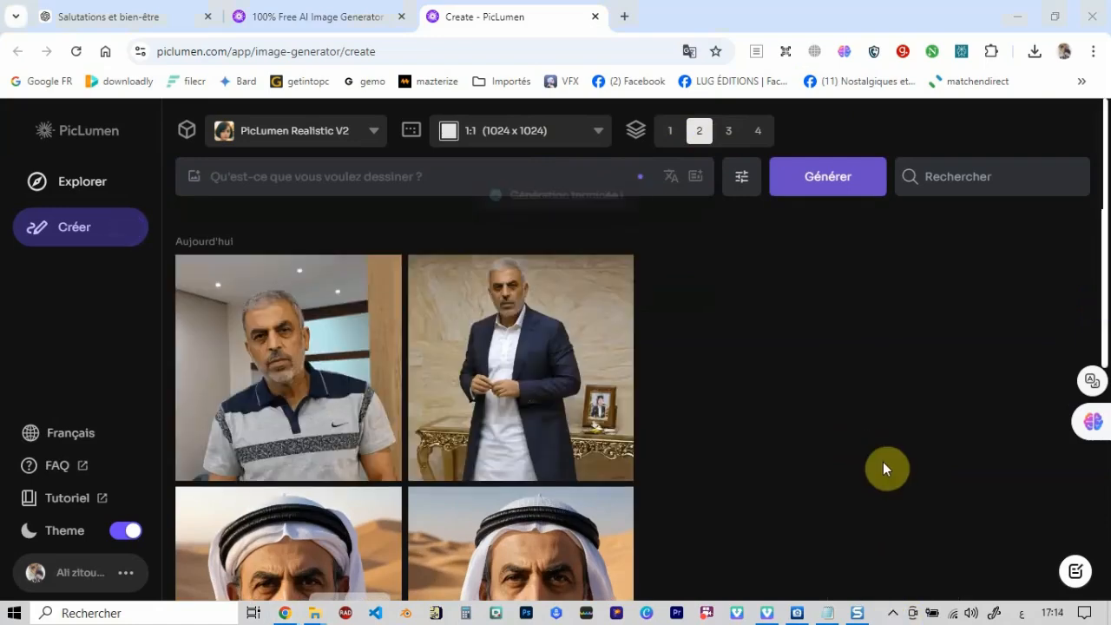
click(329, 369)
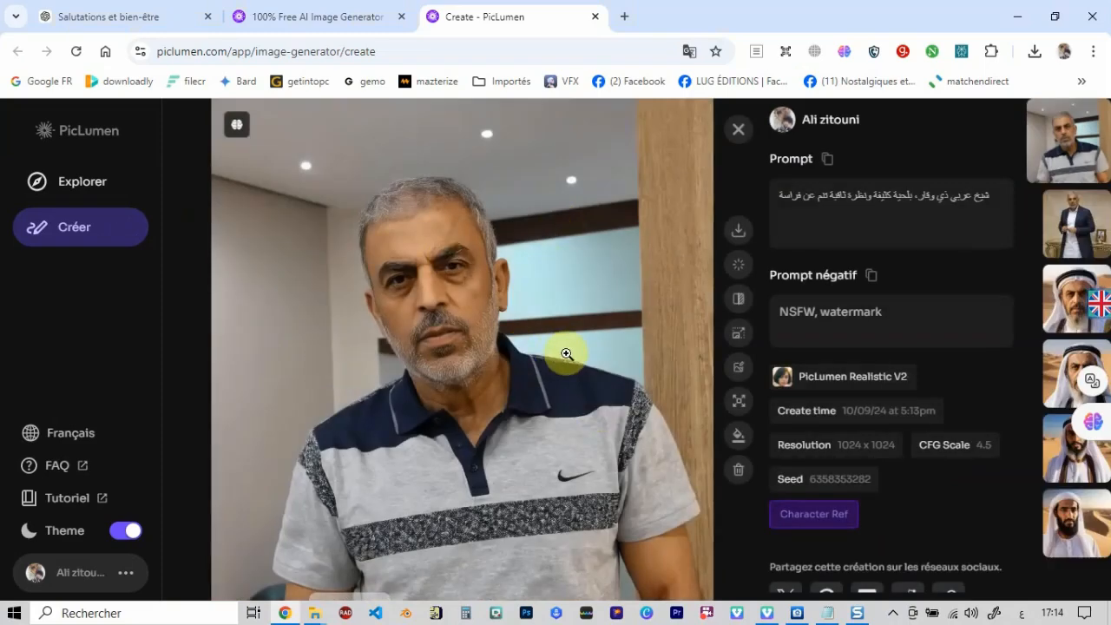
click(1080, 222)
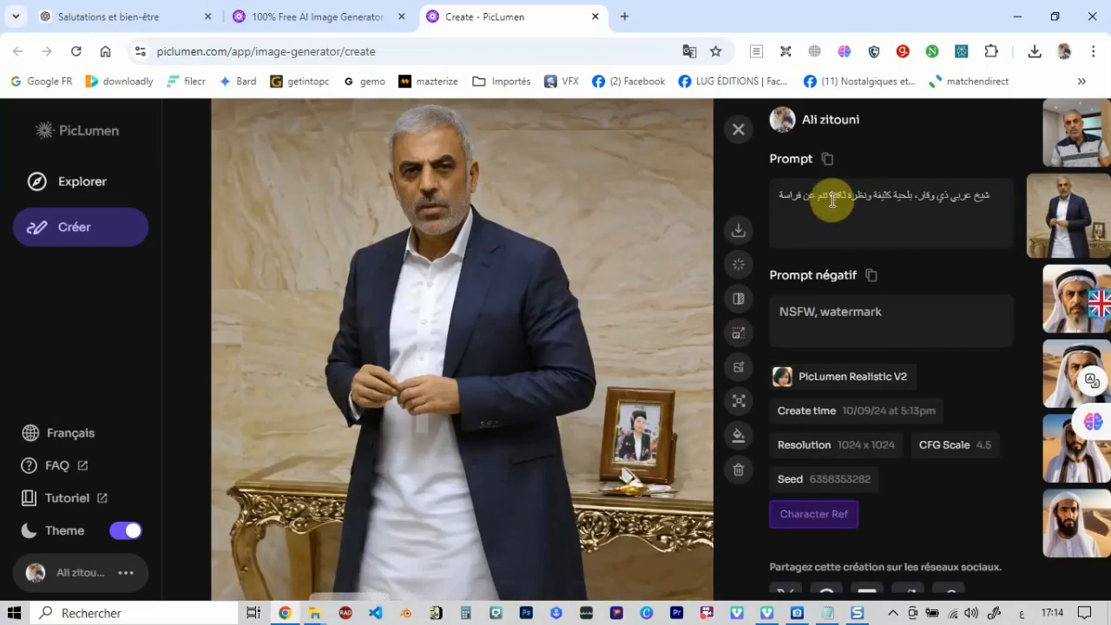
click(1076, 153)
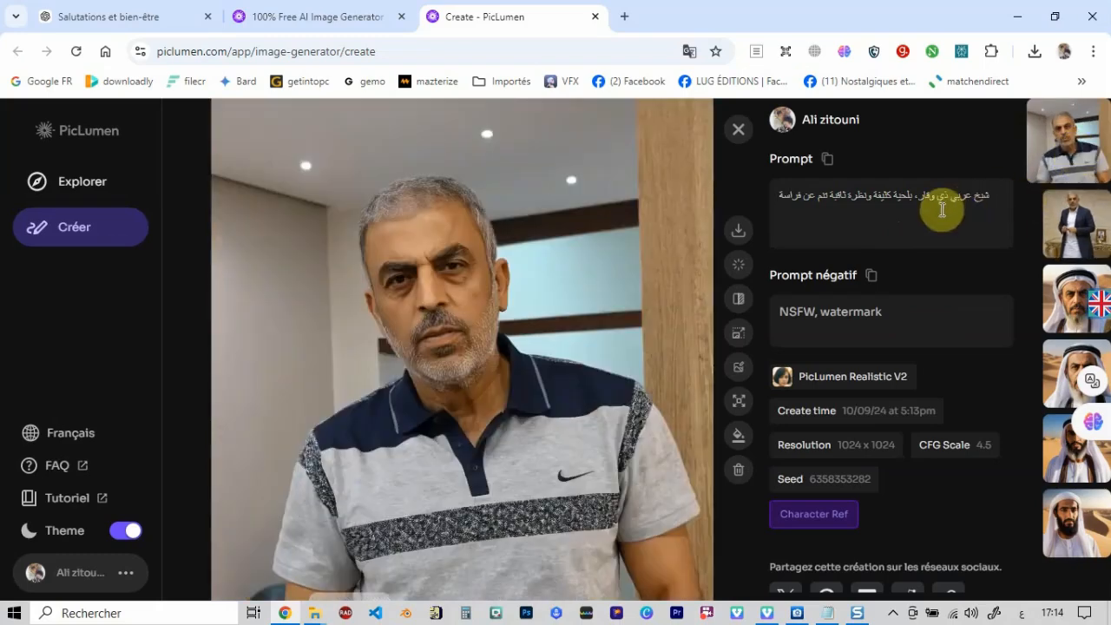
click(738, 132)
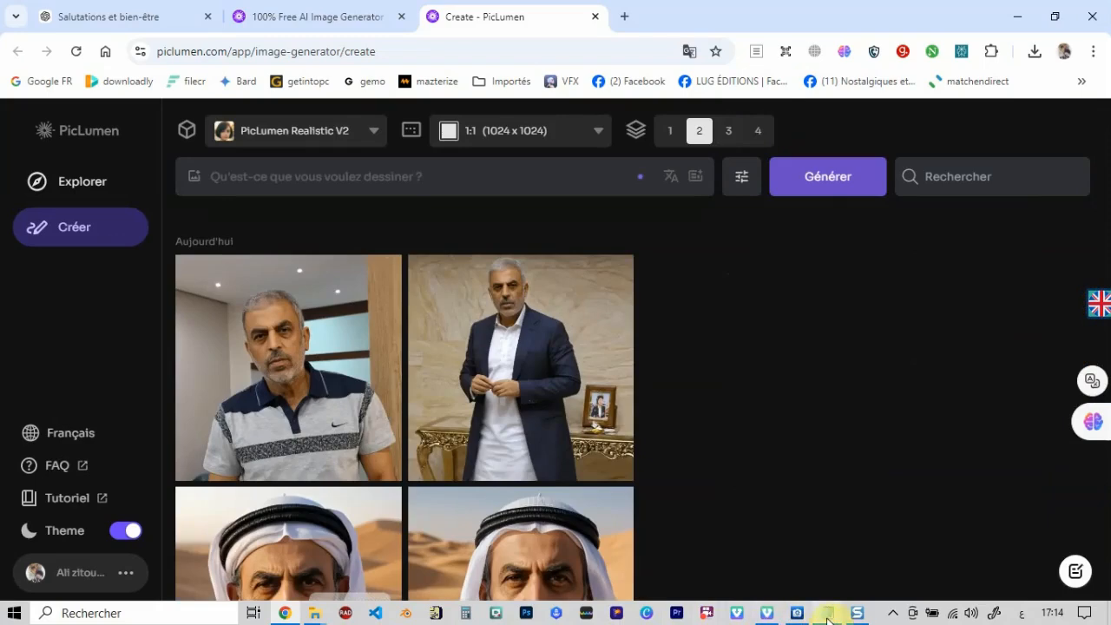
- Copy the French sheikh description from Prompt.txt and enter it as the image prompt
mouse_move(826, 618)
click(825, 568)
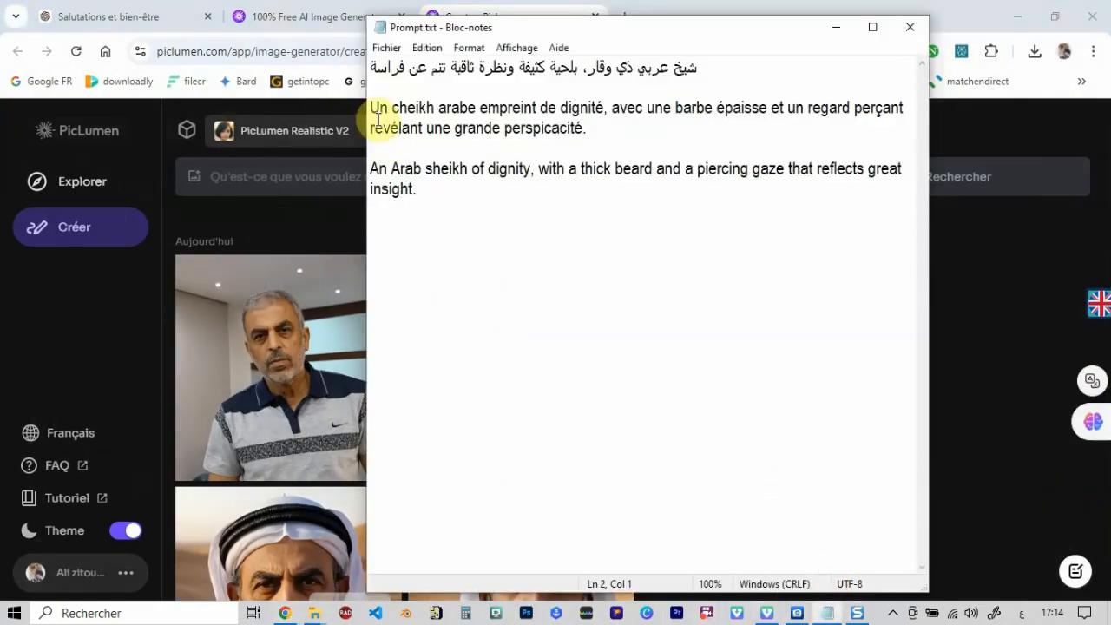
drag(374, 108, 589, 136)
key(ctrl+c)
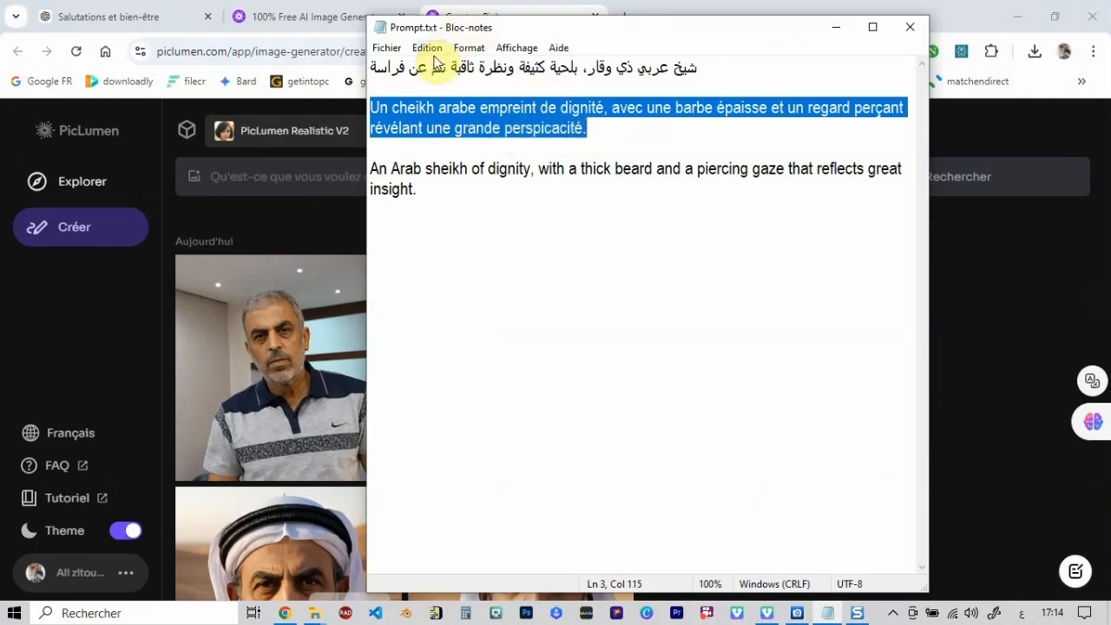
click(431, 51)
click(454, 110)
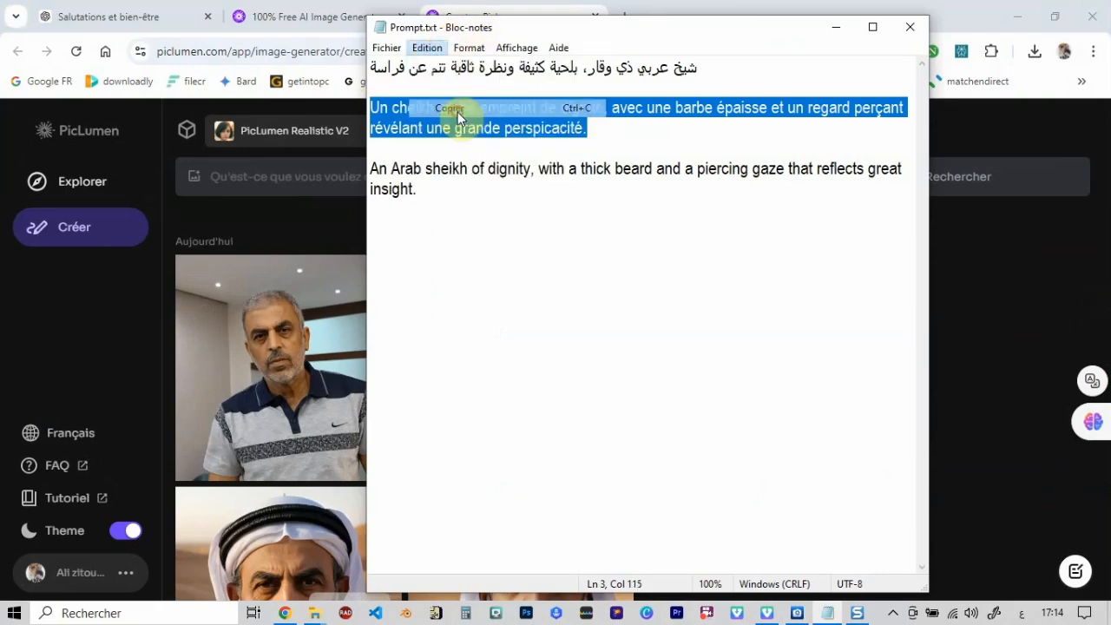
click(329, 213)
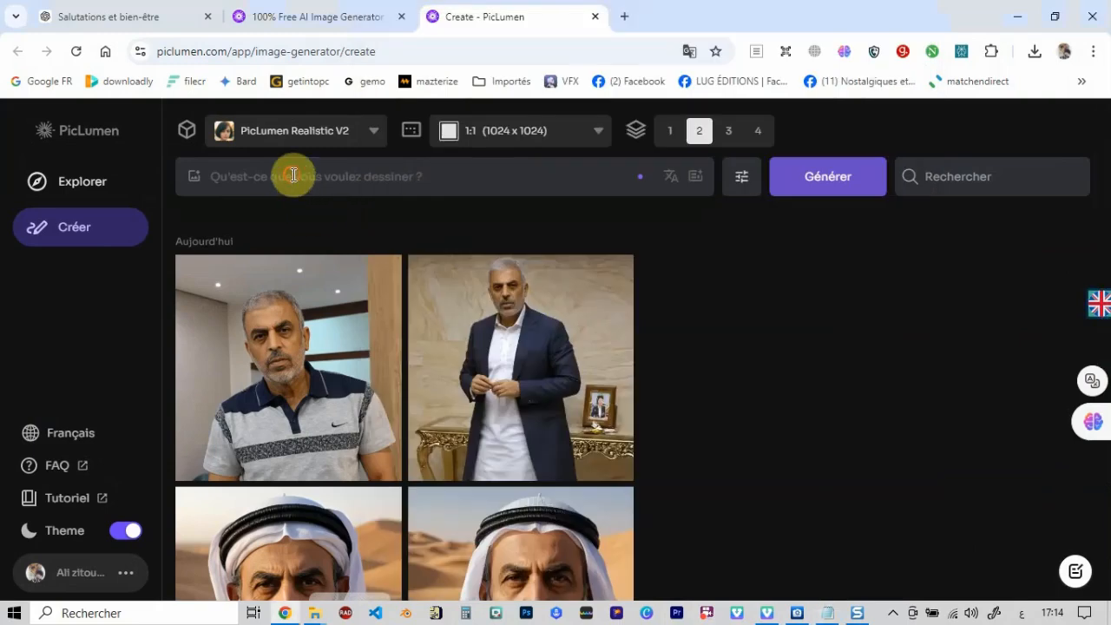
click(293, 173)
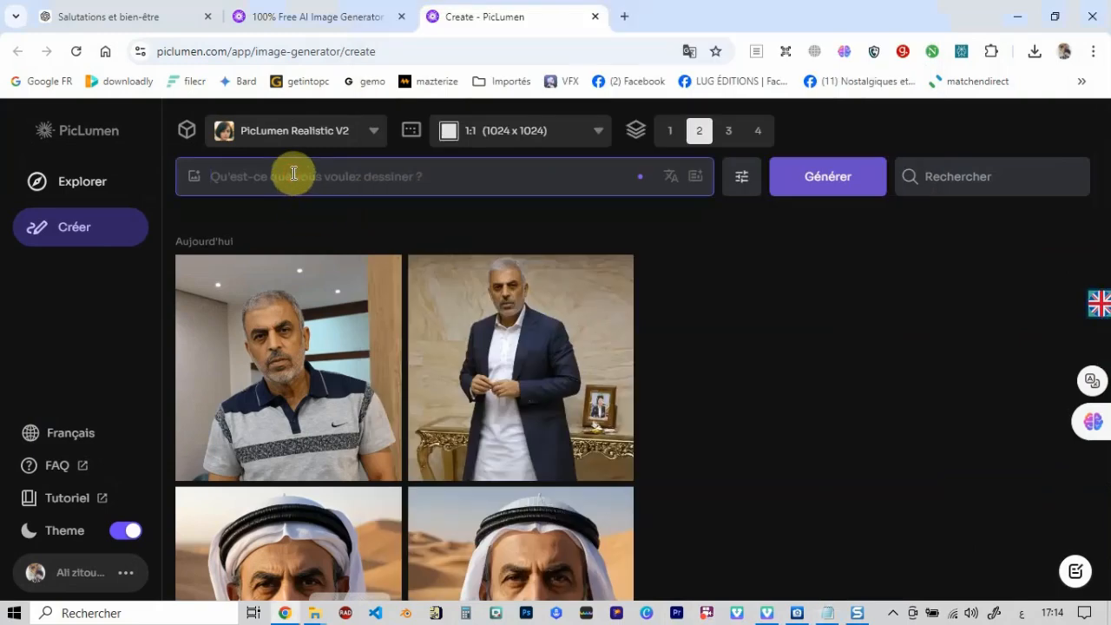
key(ctrl+v)
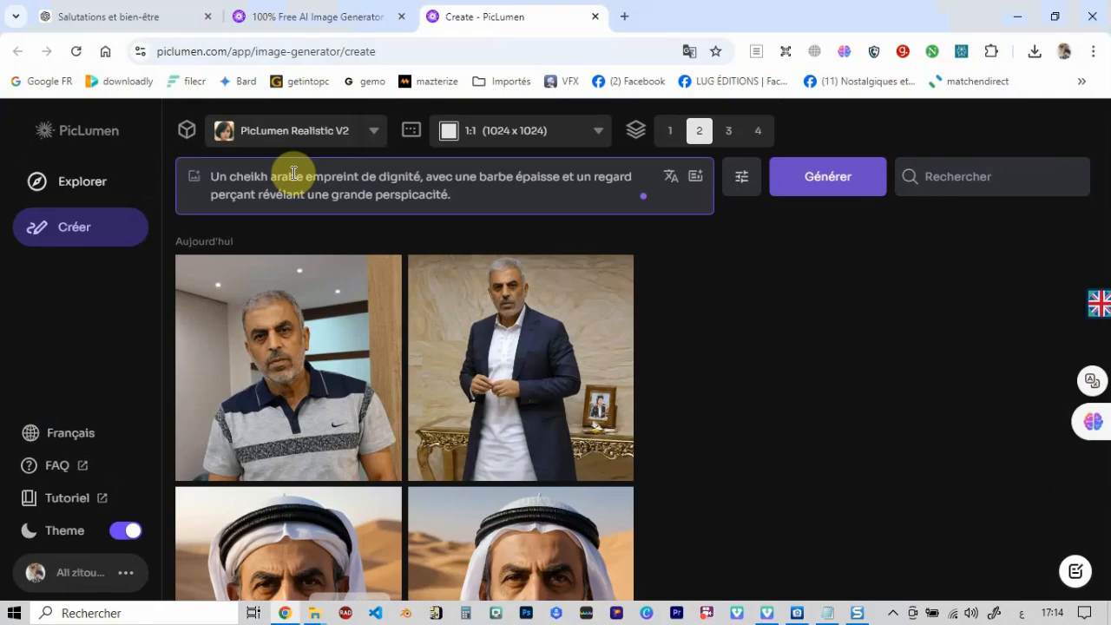
- Attach the uploaded portrait as a Character Ref to the French prompt and generate two images
click(195, 178)
click(360, 361)
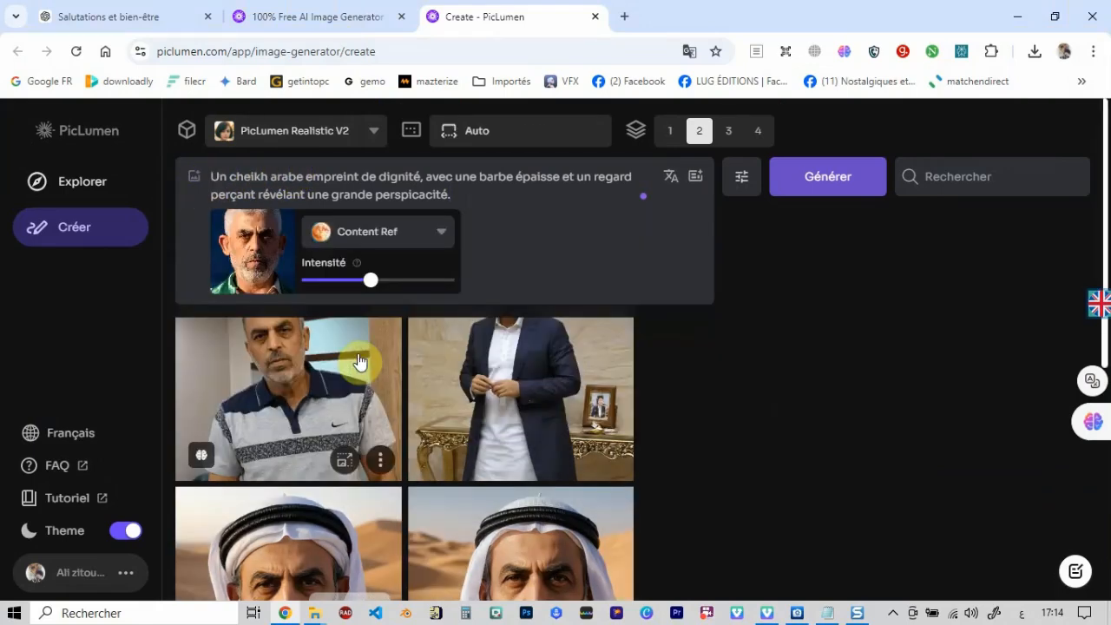
click(441, 237)
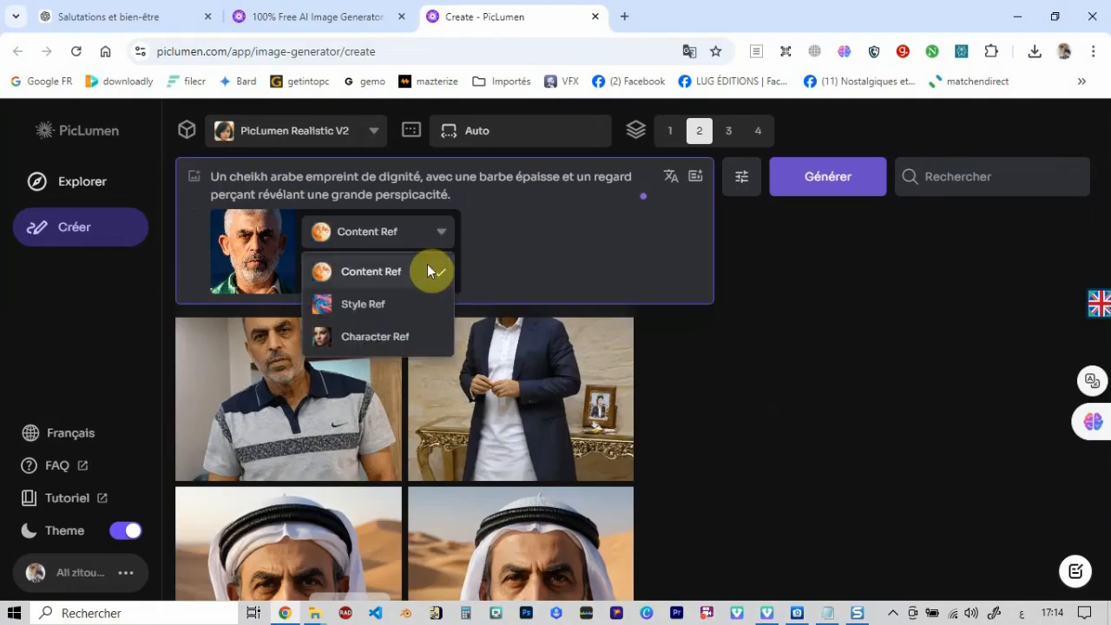
click(395, 334)
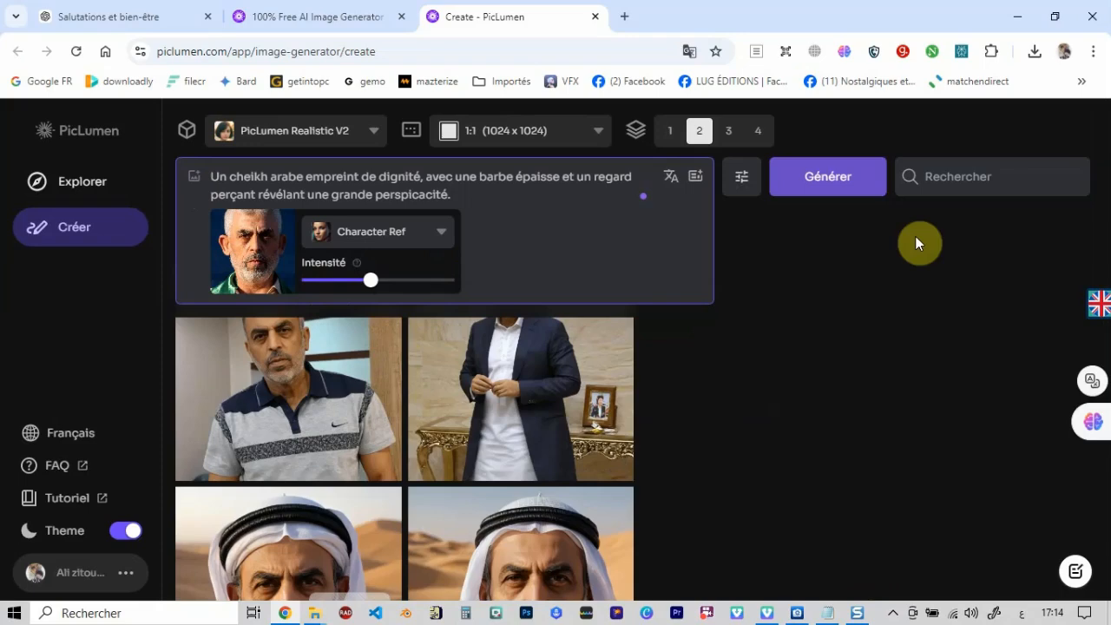
click(843, 182)
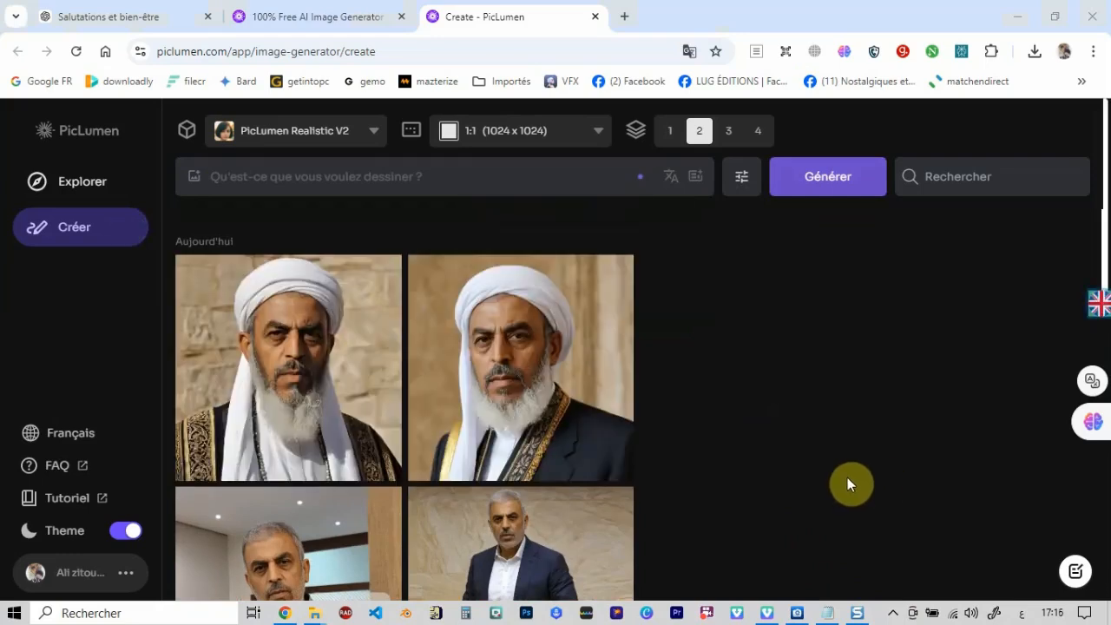
- Compare the French-prompt results enlarged with the earlier Arabic and enhanced-prompt images, then return to the gallery
click(346, 359)
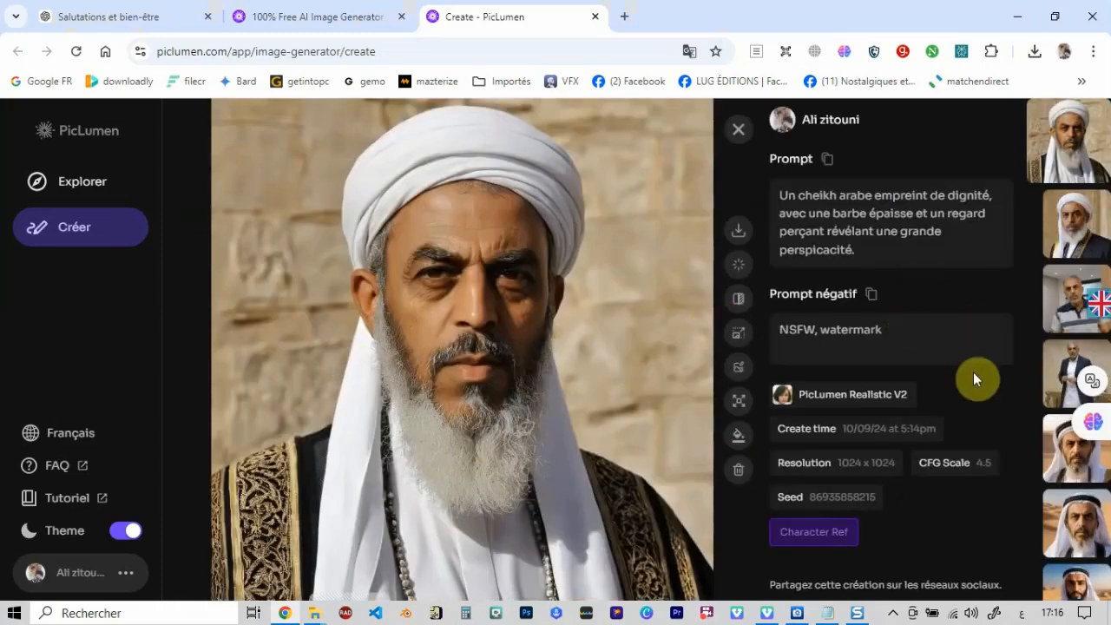
click(1076, 226)
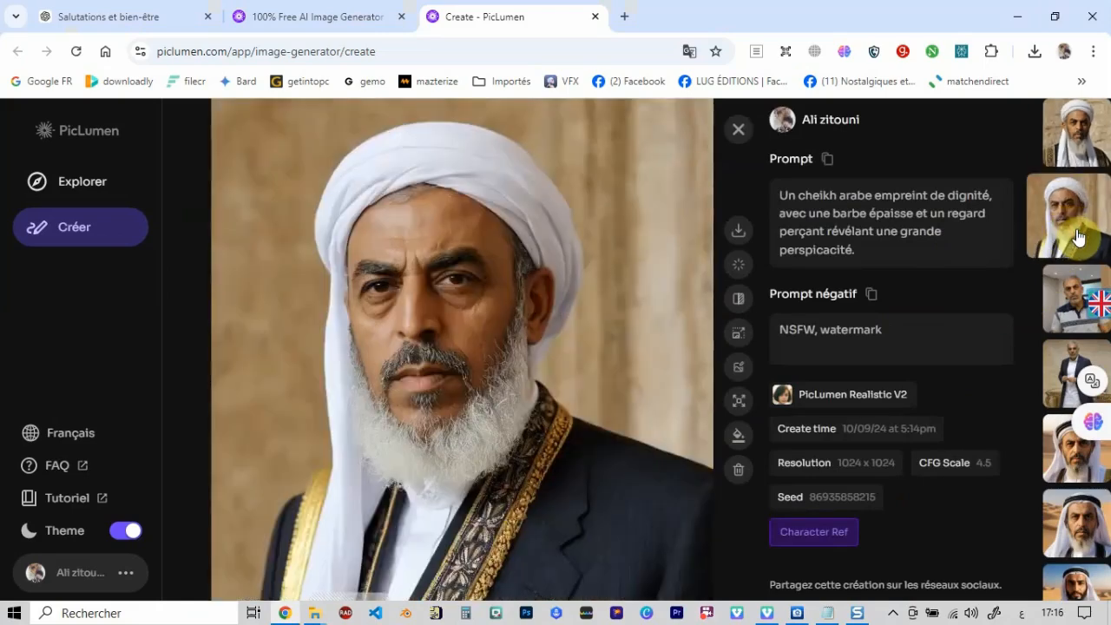
click(1076, 305)
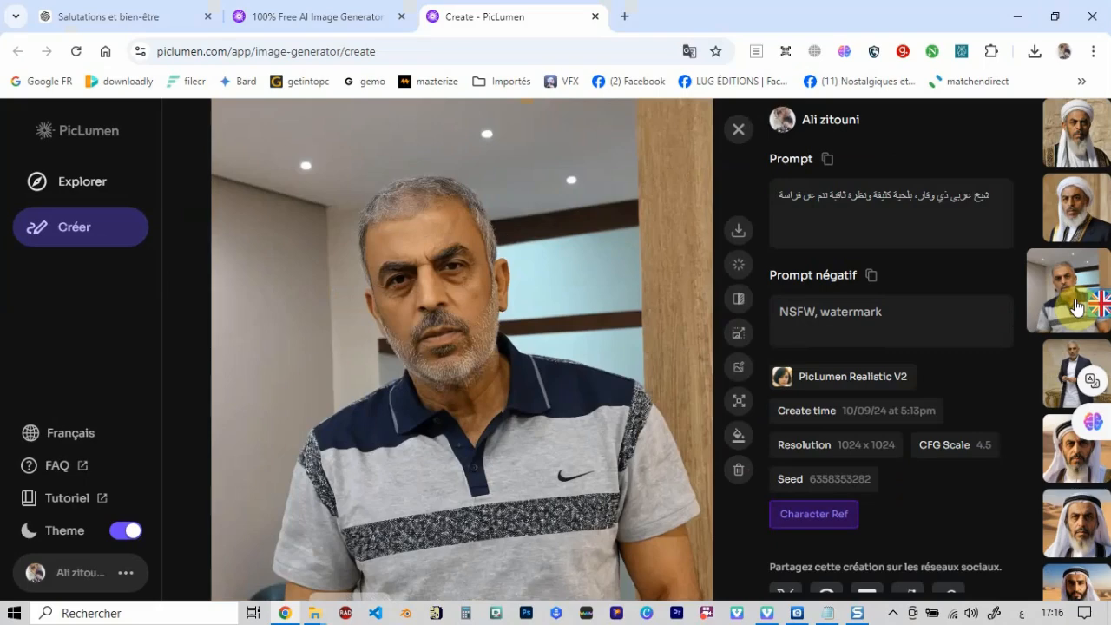
click(1065, 387)
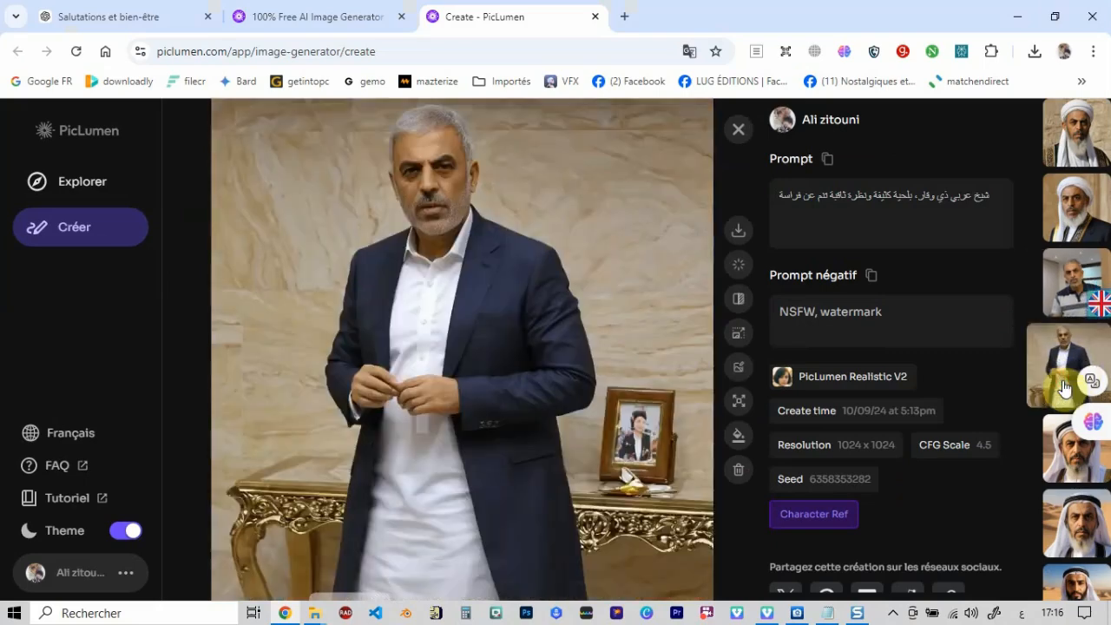
click(1065, 454)
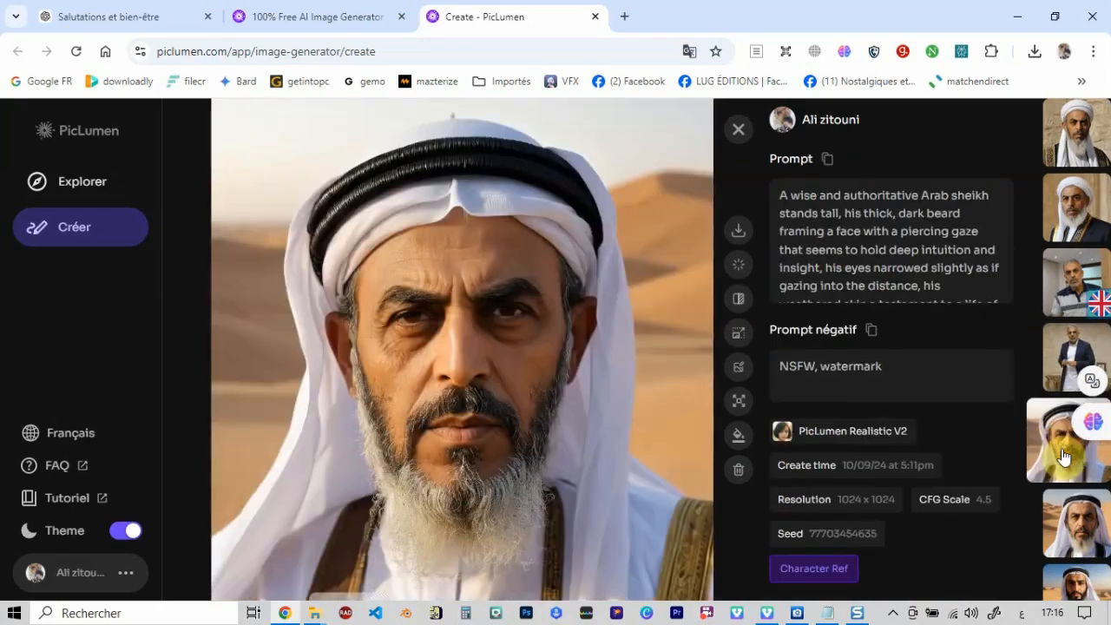
click(1060, 514)
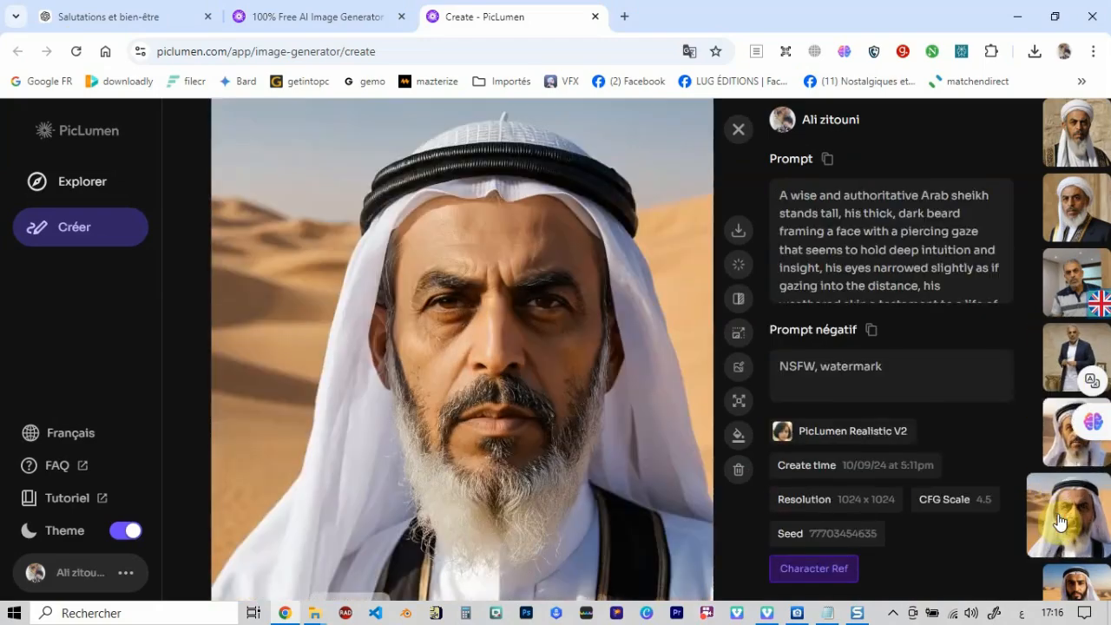
click(1074, 583)
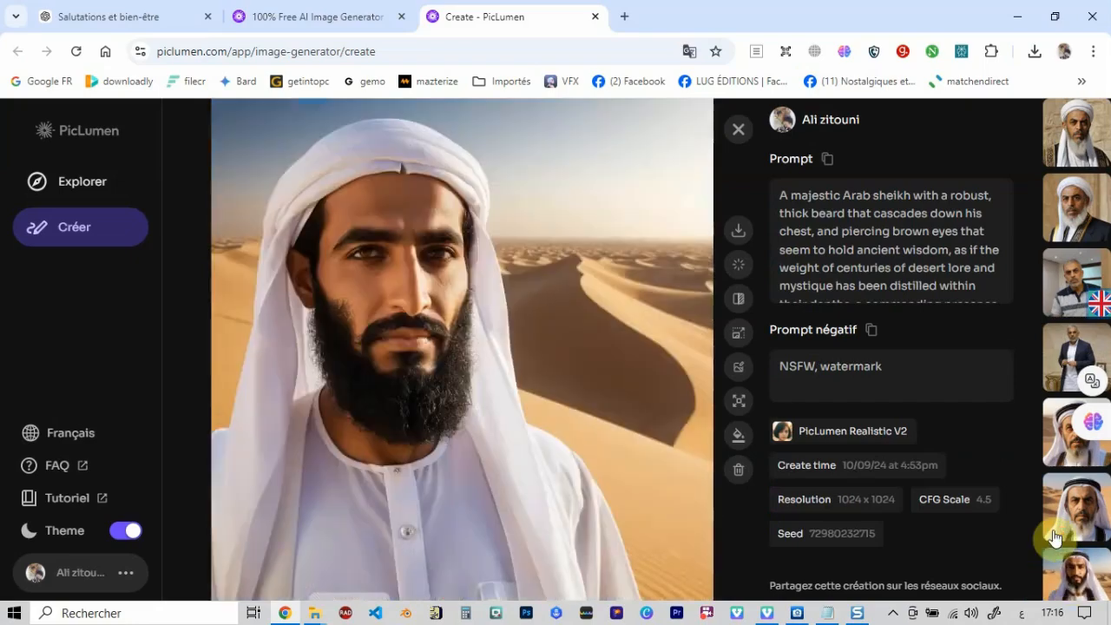
click(1054, 537)
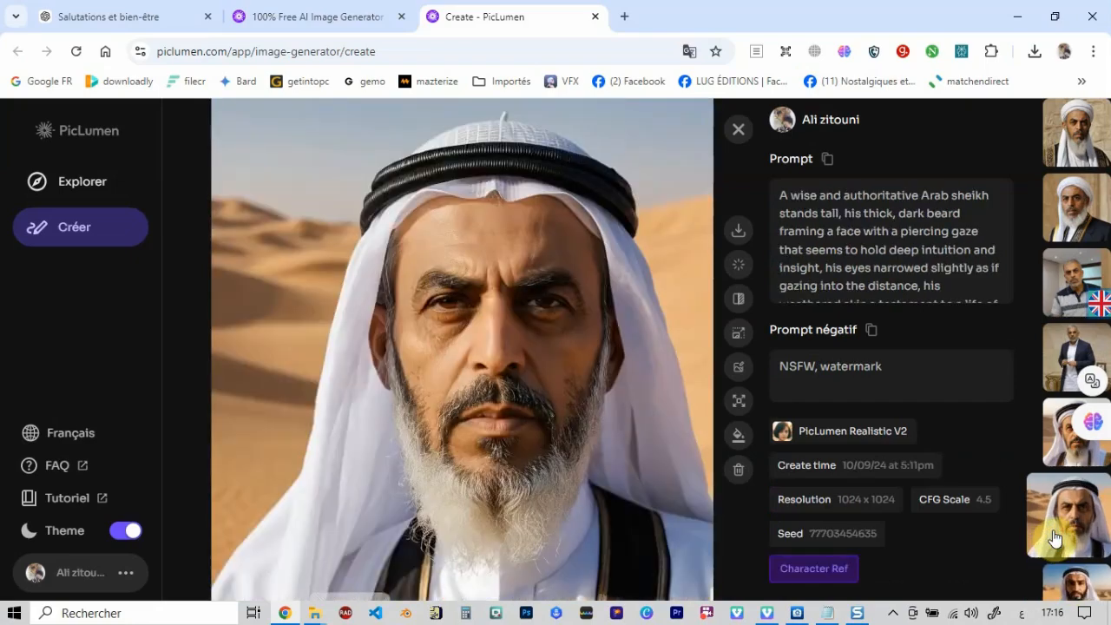
scroll(1054, 537, down, 1)
click(1053, 538)
scroll(1054, 538, up, 3)
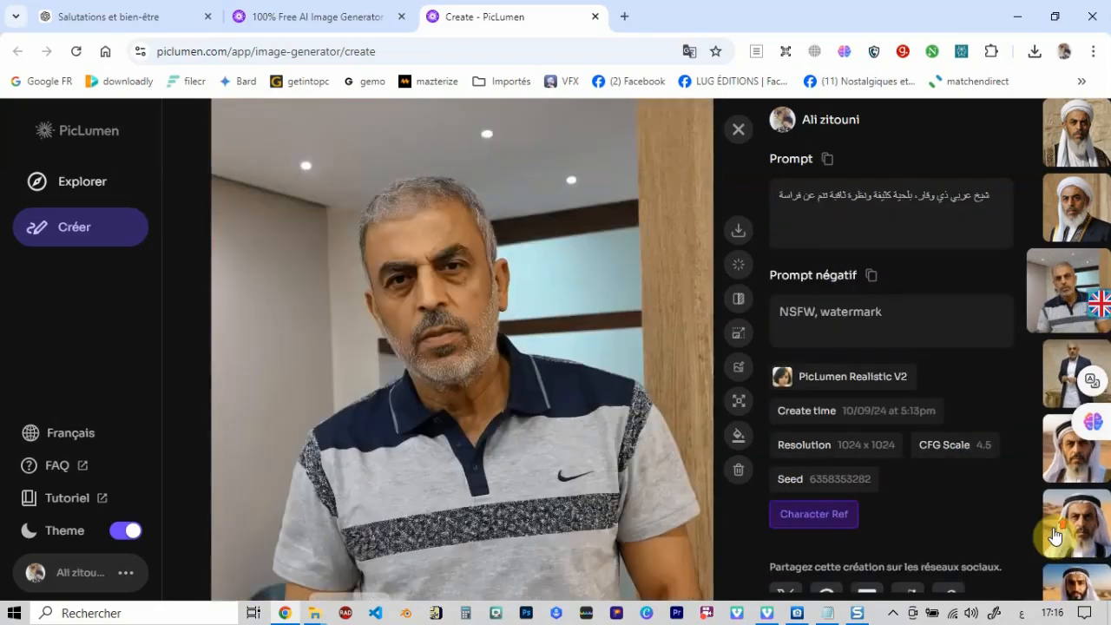
scroll(1053, 536, up, 1)
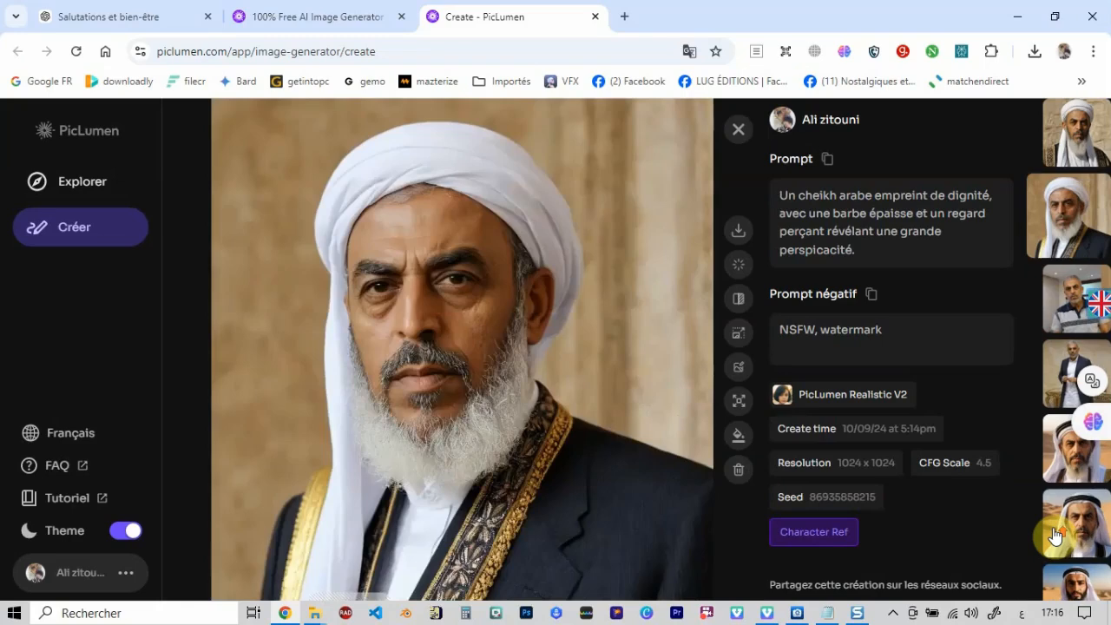
scroll(1053, 535, up, 1)
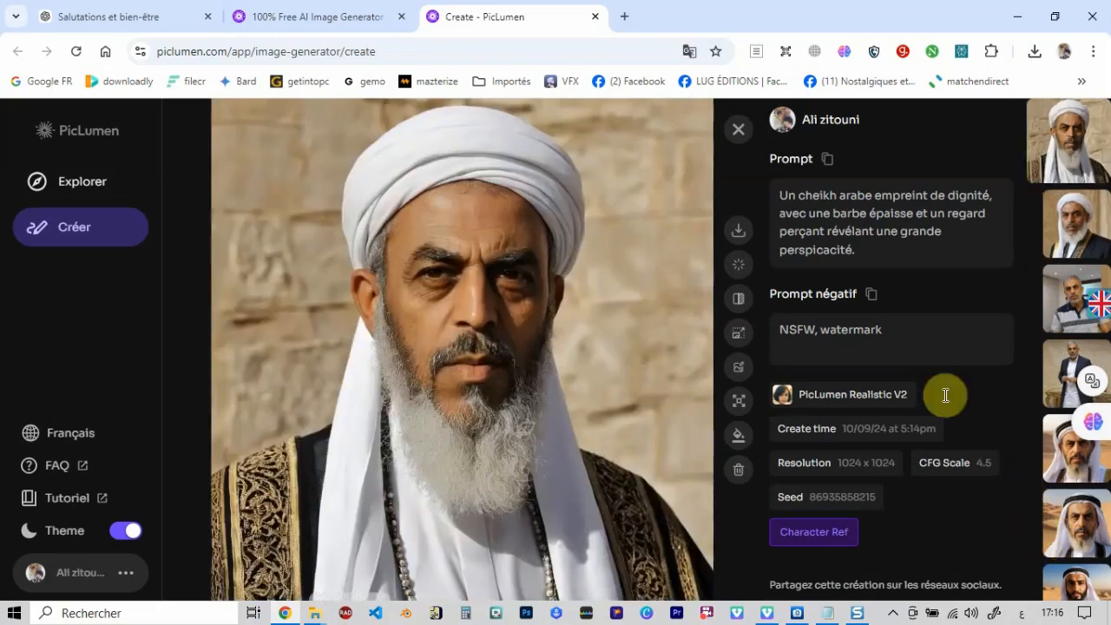
click(737, 130)
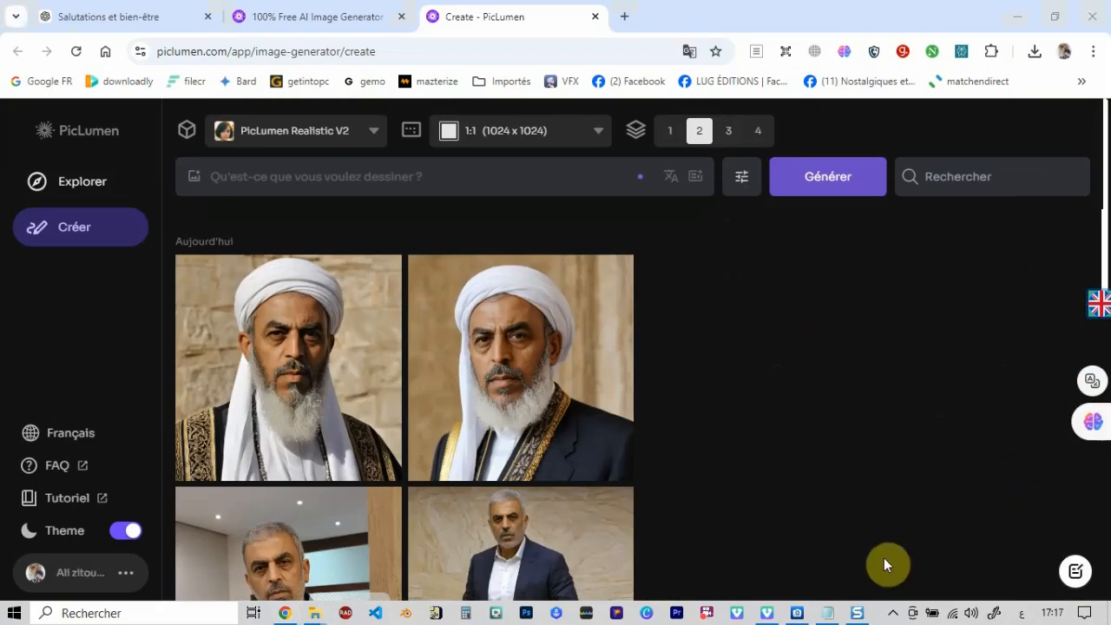
- Copy the Arabic sheikh description from Prompt.txt into the image prompt and apply Prompt enhance to it
click(827, 613)
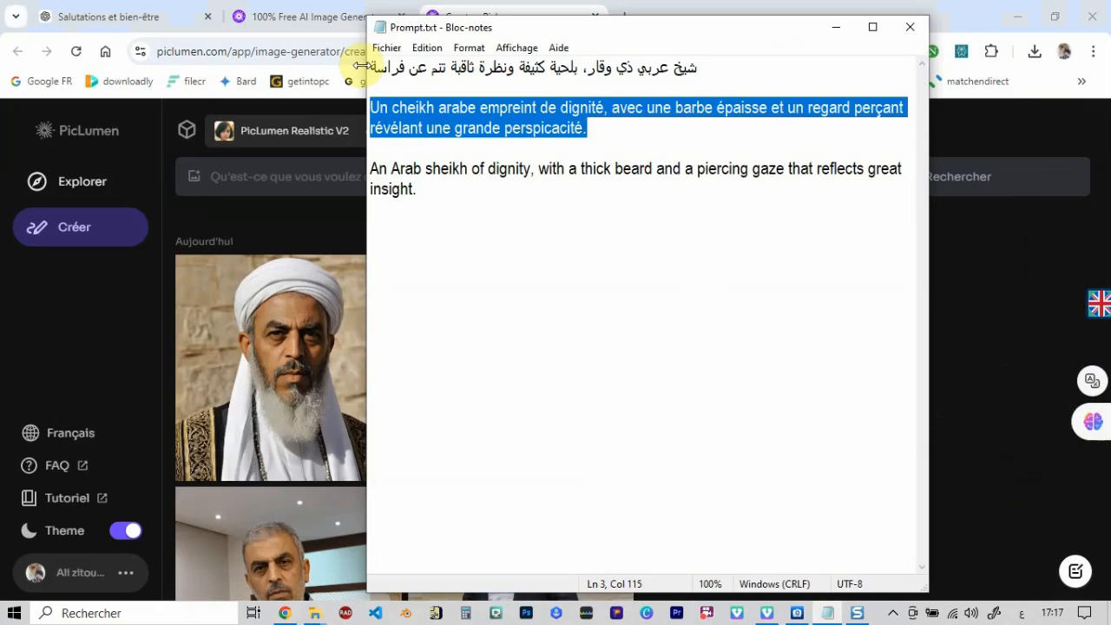
click(373, 70)
drag(378, 70, 701, 70)
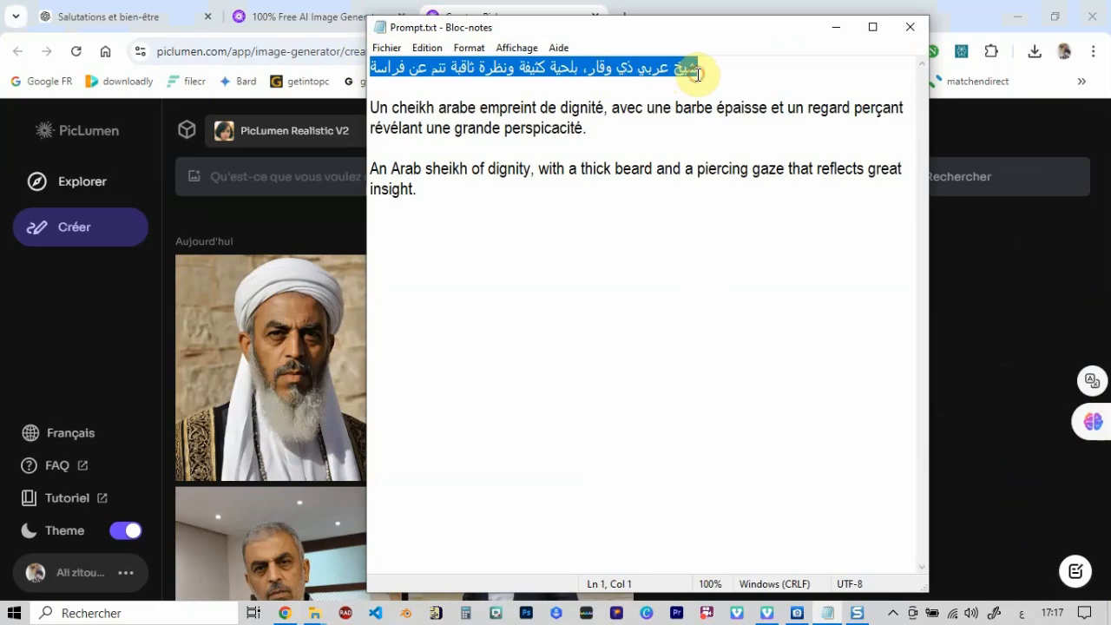
click(427, 46)
click(460, 106)
click(304, 217)
click(302, 173)
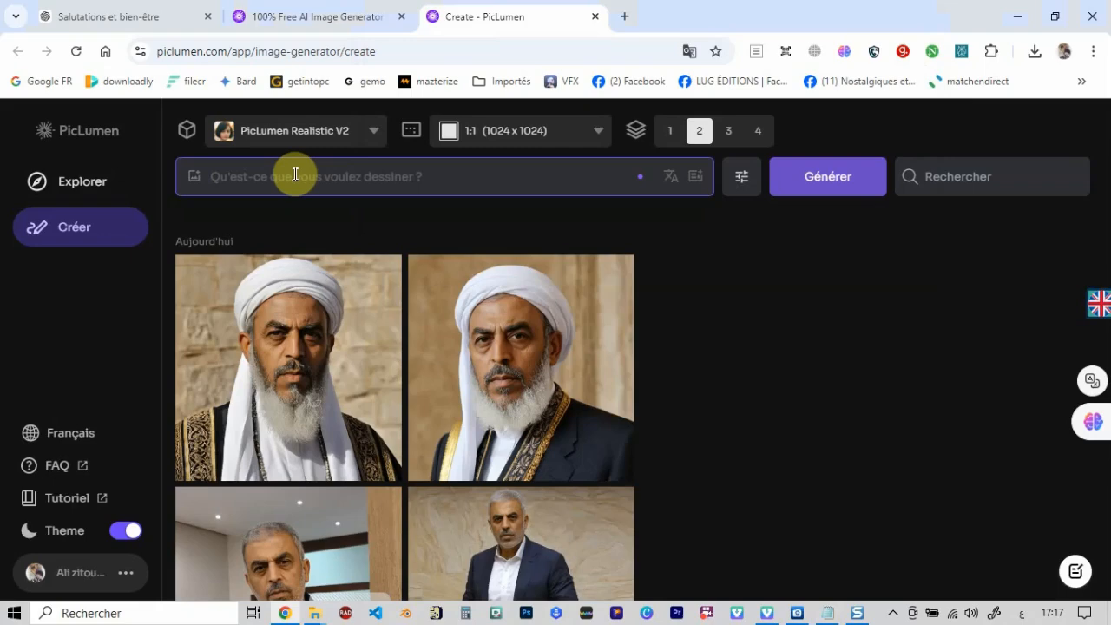
text(شيخ عربي ذي وقار، بلحية كثيفة وبشرة داكنة تنم عن فراسة)
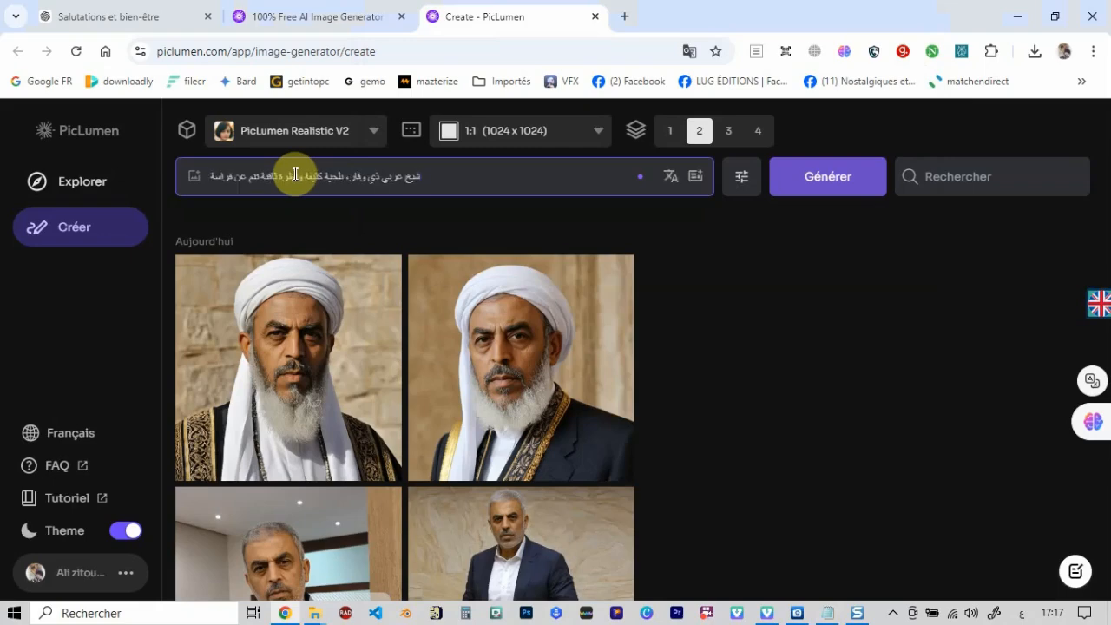
click(699, 179)
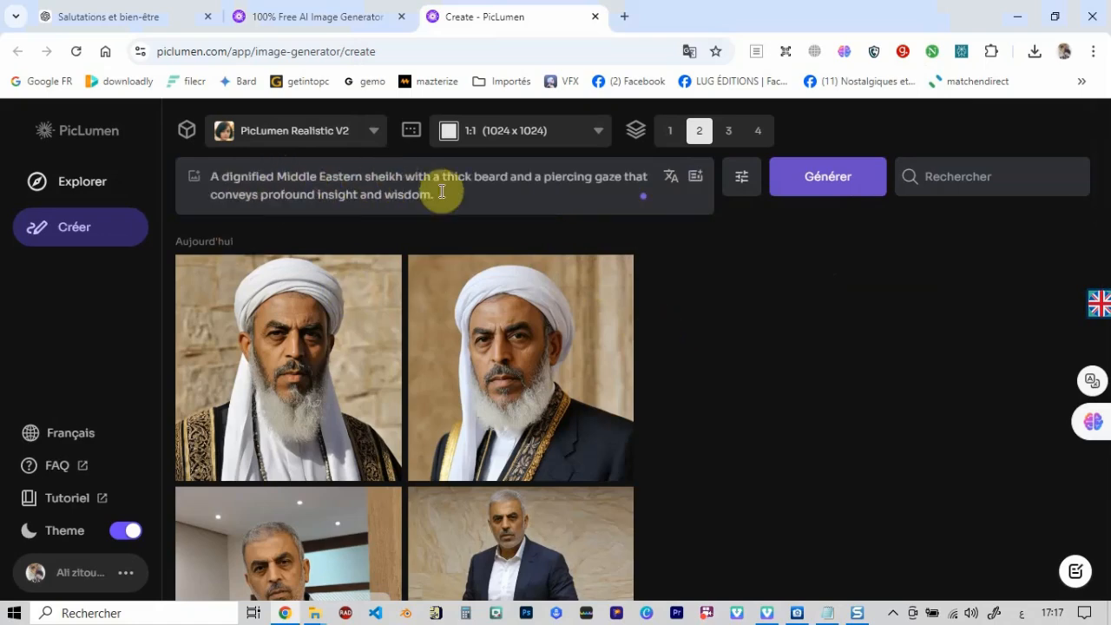
- Generate two images from the enhanced prompt without a reference image and compare them enlarged with the French-prompt result
click(826, 185)
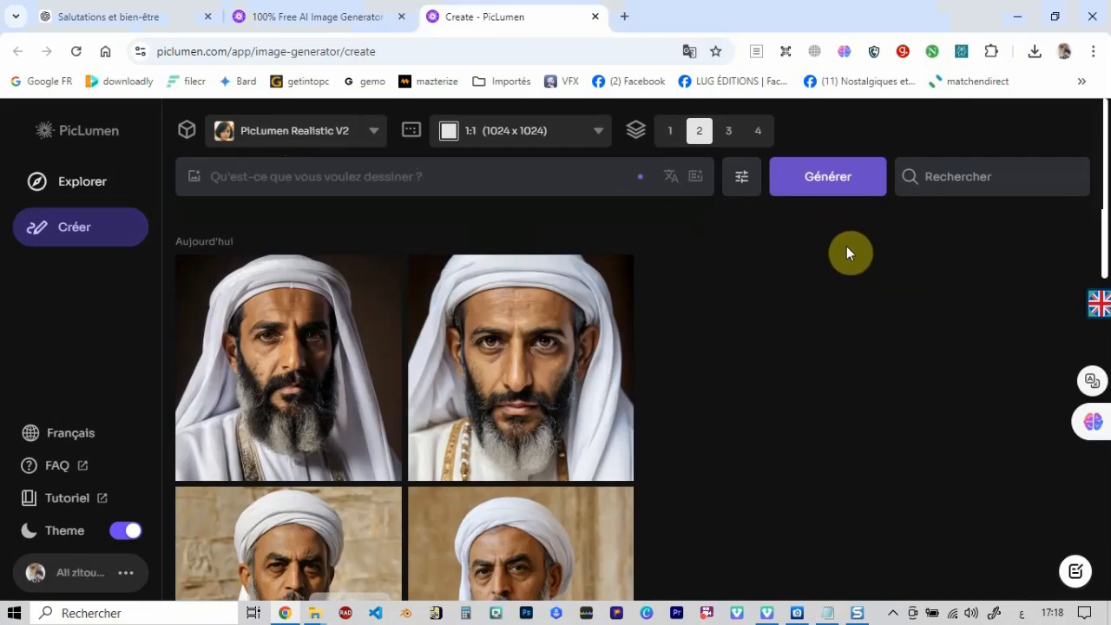
click(312, 402)
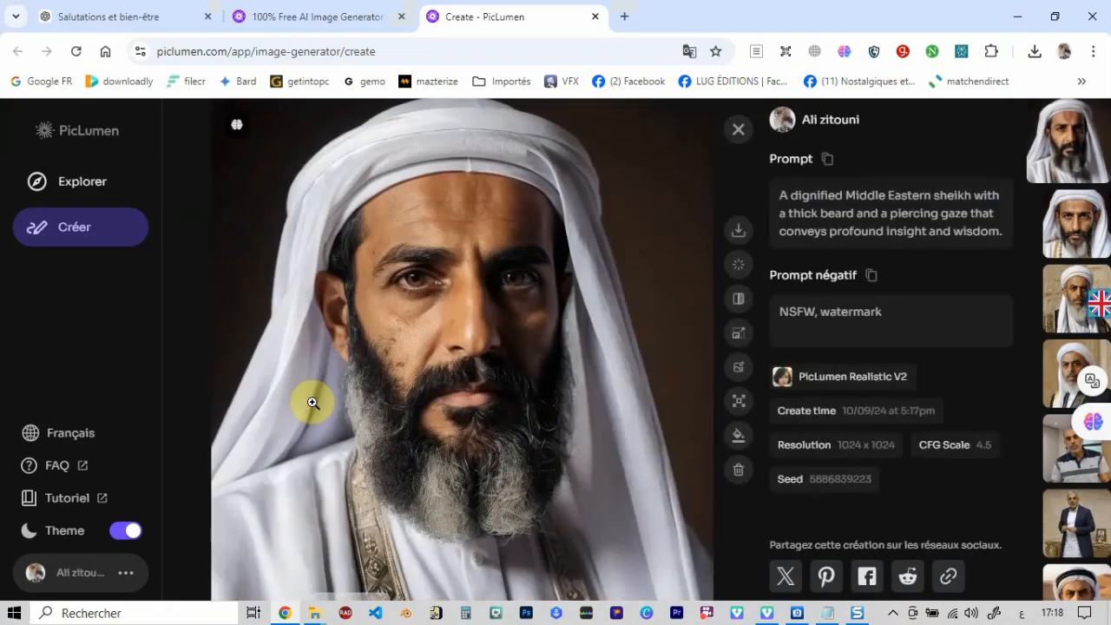
click(1091, 235)
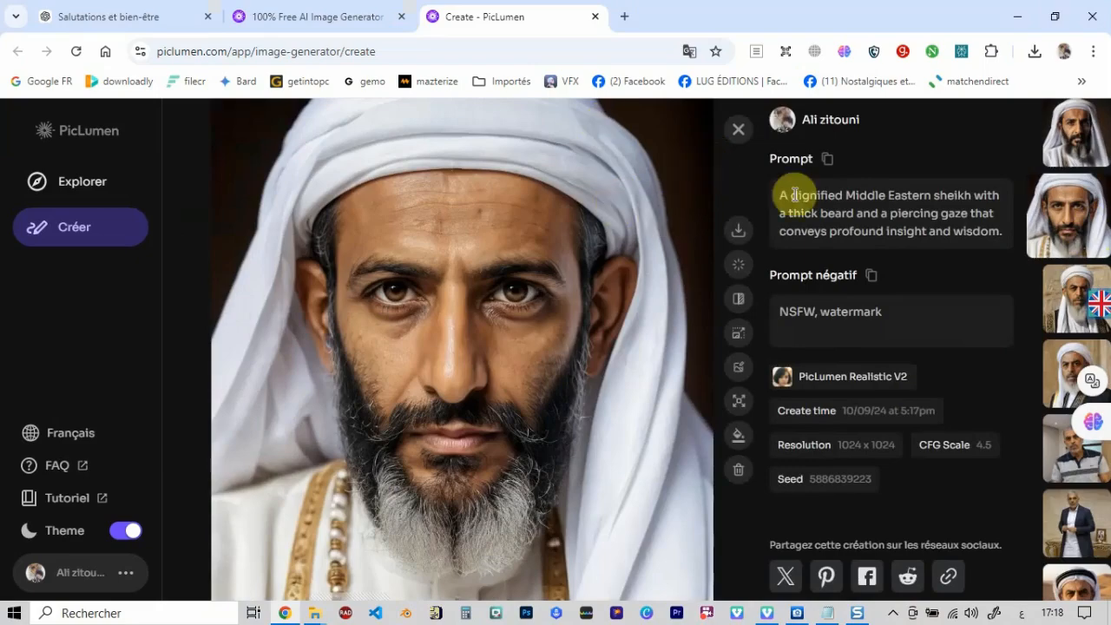
click(1069, 318)
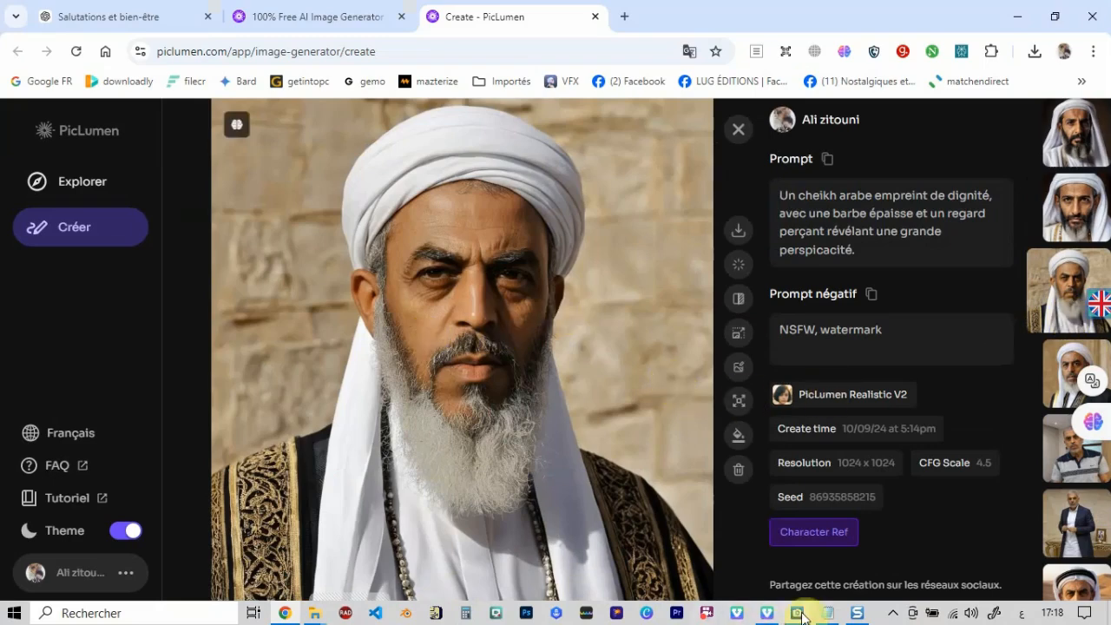
click(739, 130)
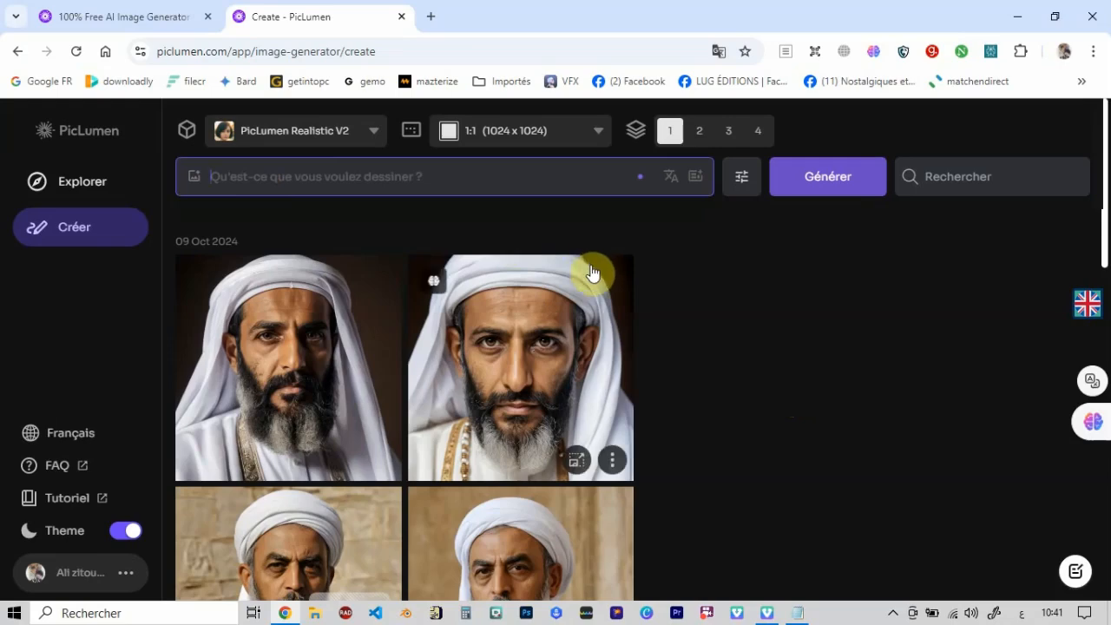
- Generate one image from the Arabic prompt about an eight-year-old child playing with his cat, translated into English
text(طفل بعمر الثمانية سنوات يلعب مع قطه في بهو الحديقة)
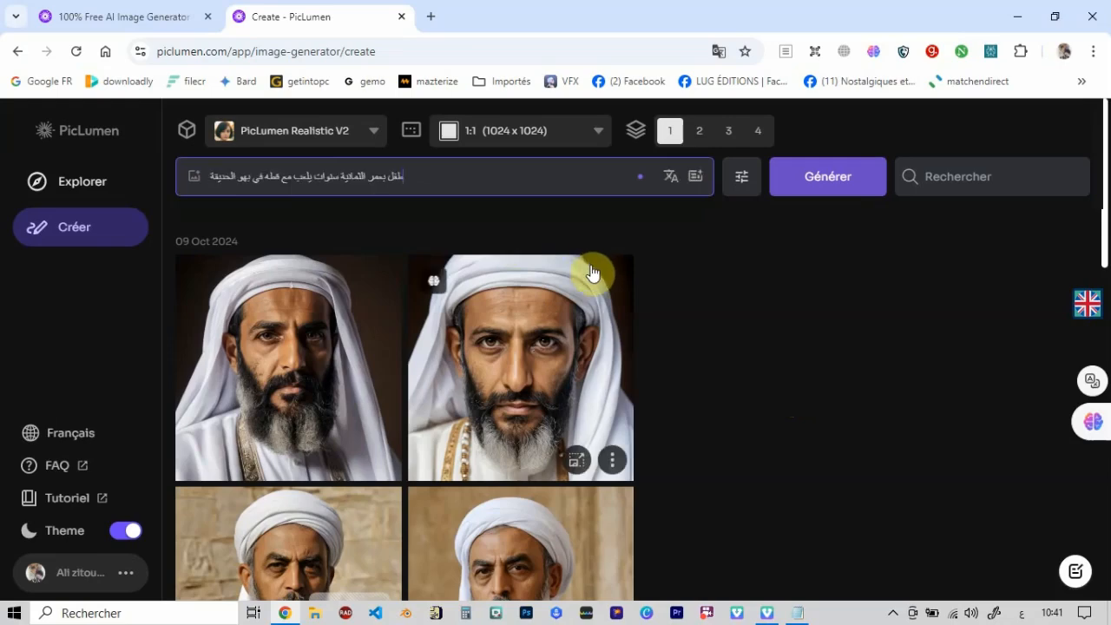
click(671, 179)
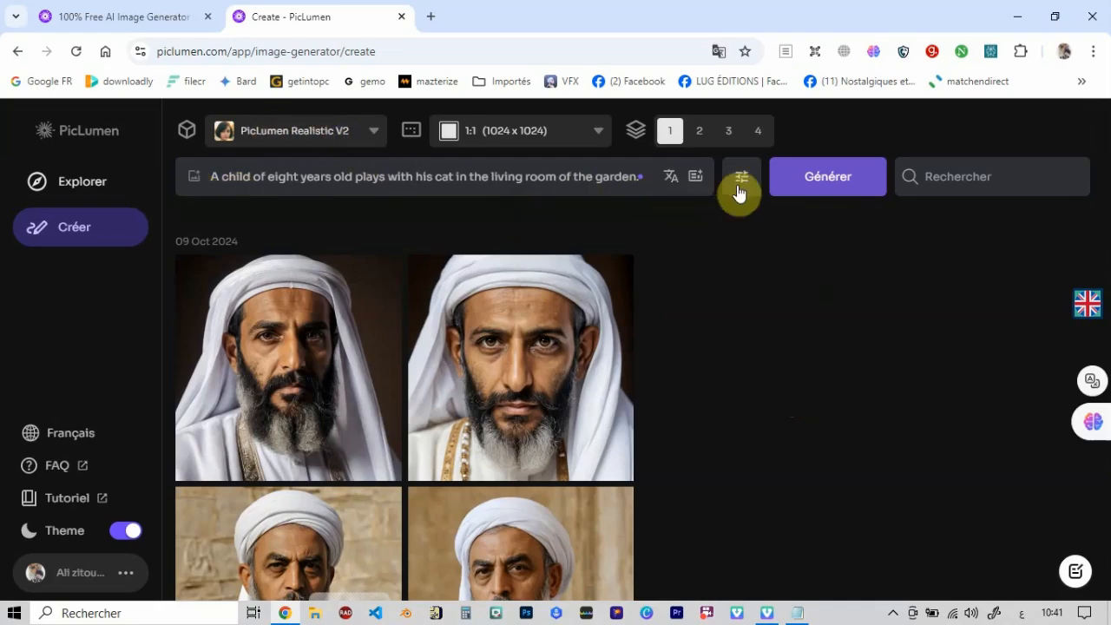
click(823, 187)
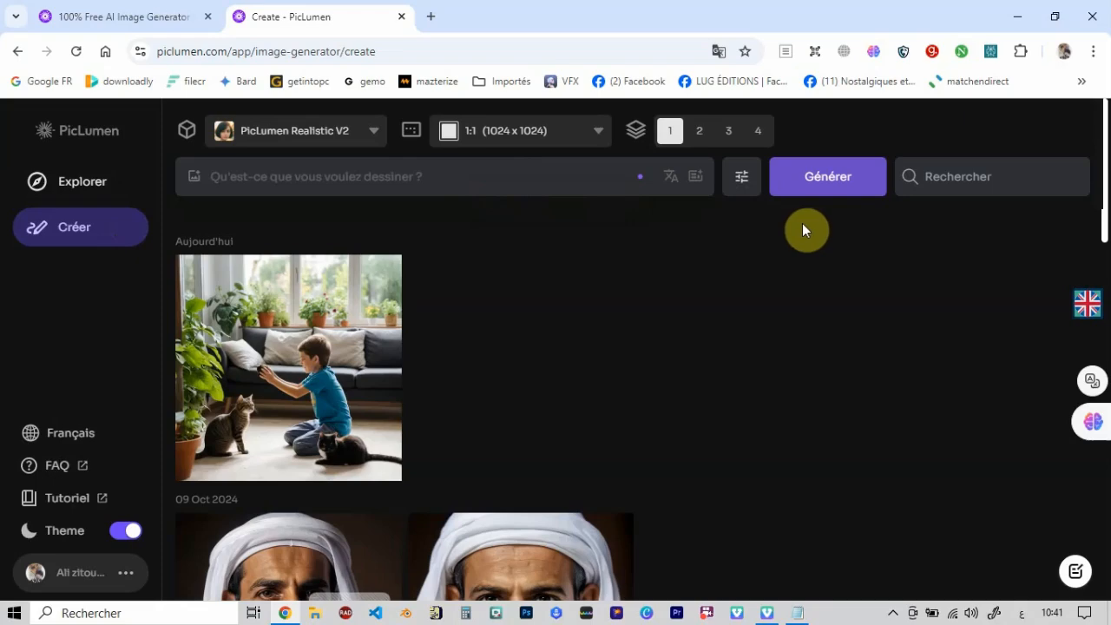
- View the child-and-cat image enlarged, copy its English prompt text and return to the gallery
click(353, 373)
drag(984, 214, 786, 177)
key(ctrl+c)
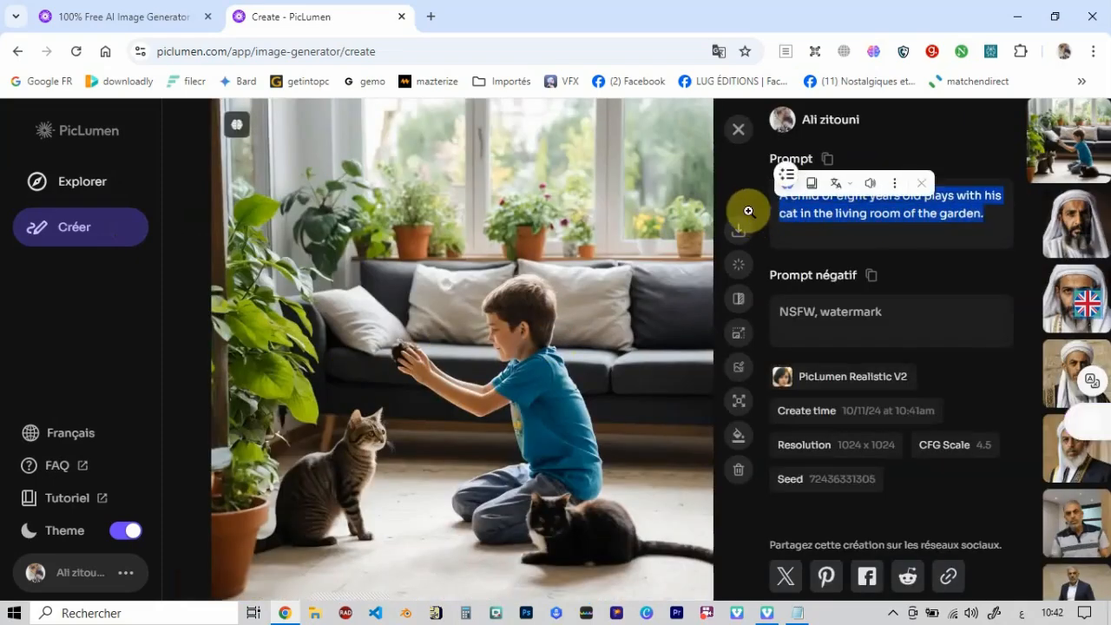
click(738, 129)
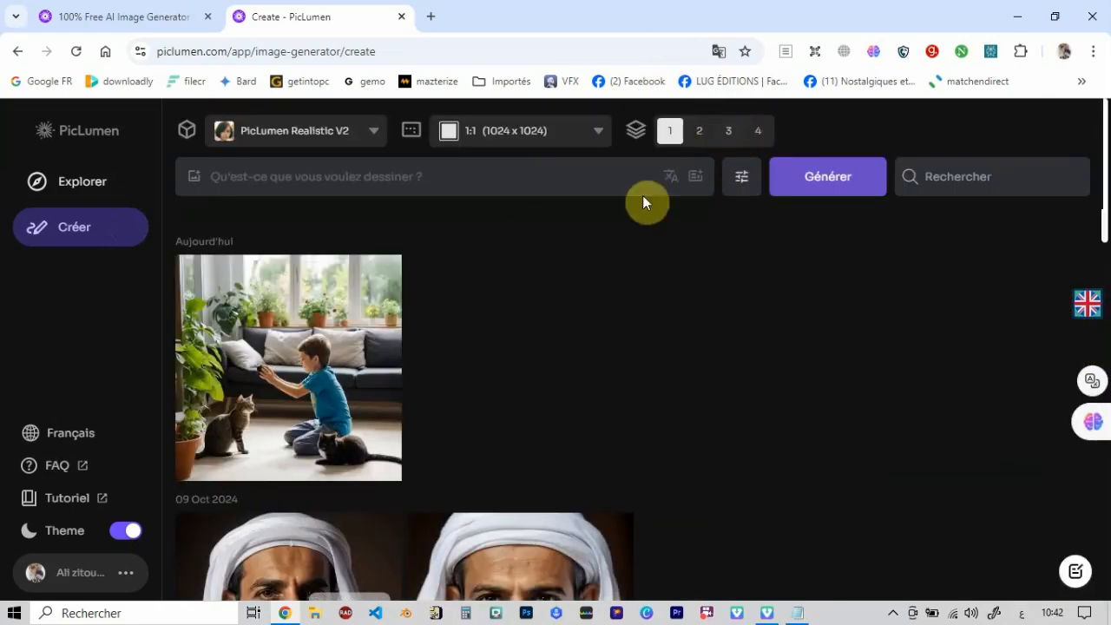
- Generate one image from the copied English child-and-cat prompt using the PicLumen Anime V2 model
click(369, 173)
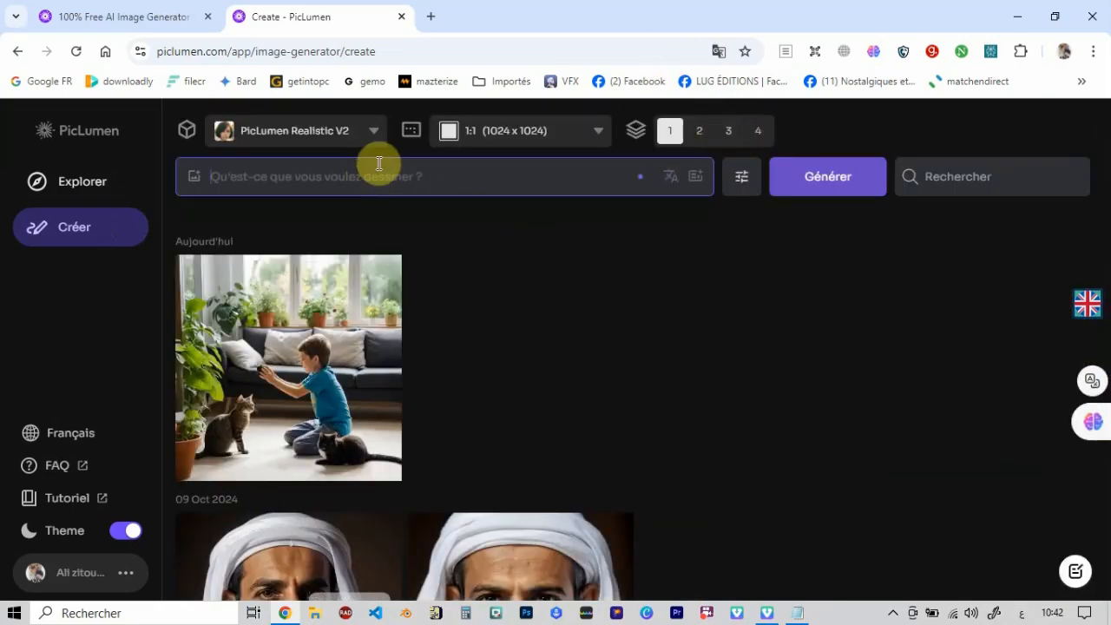
key(ctrl+v)
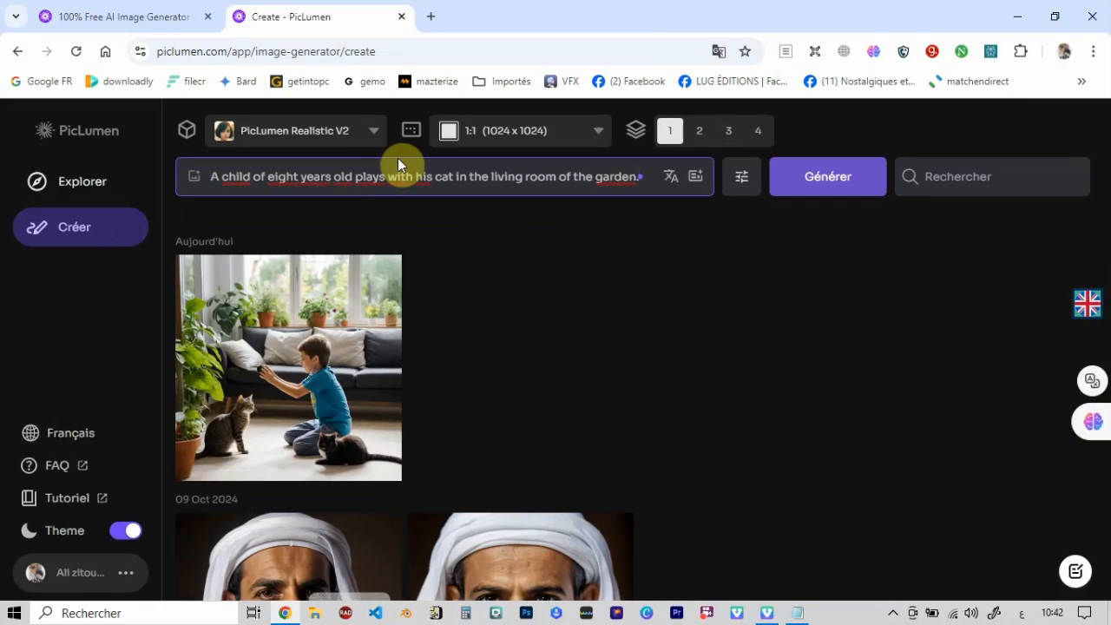
click(376, 135)
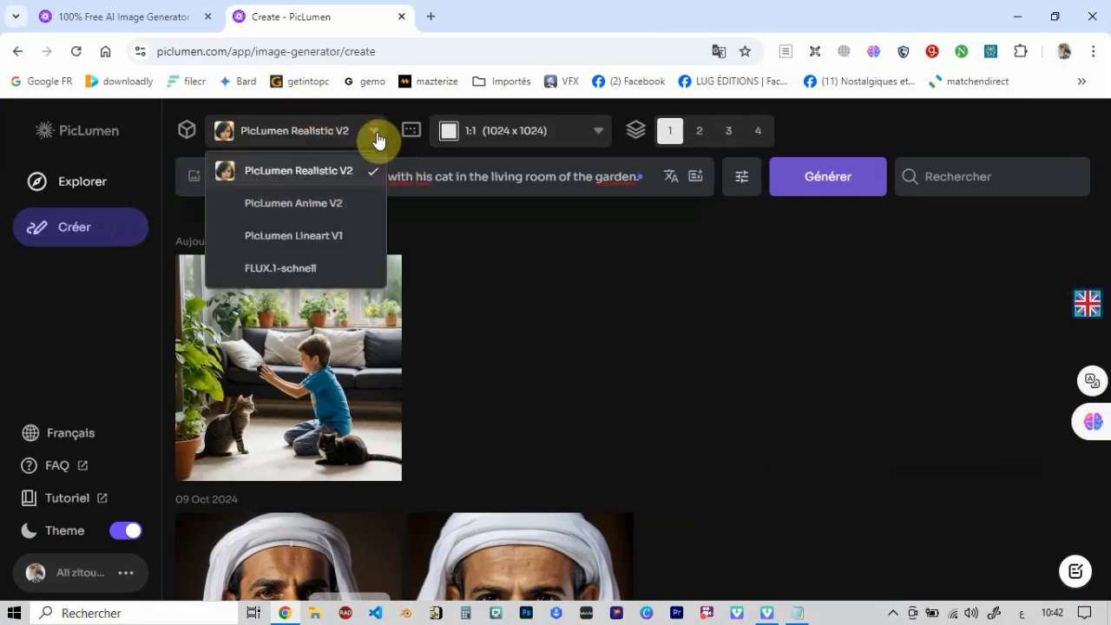
click(342, 205)
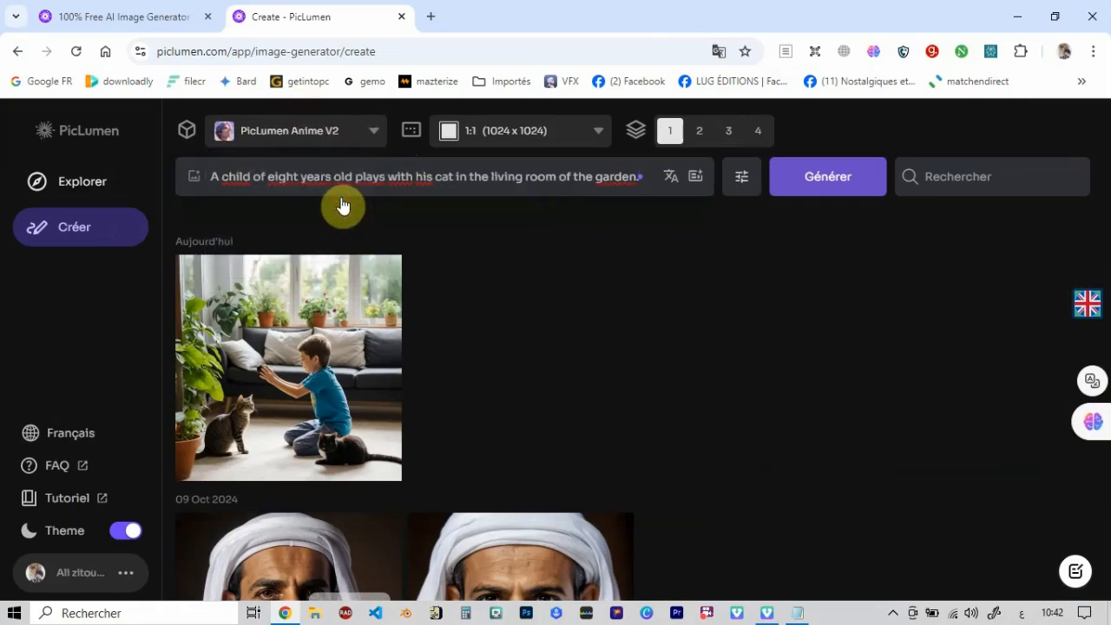
click(816, 186)
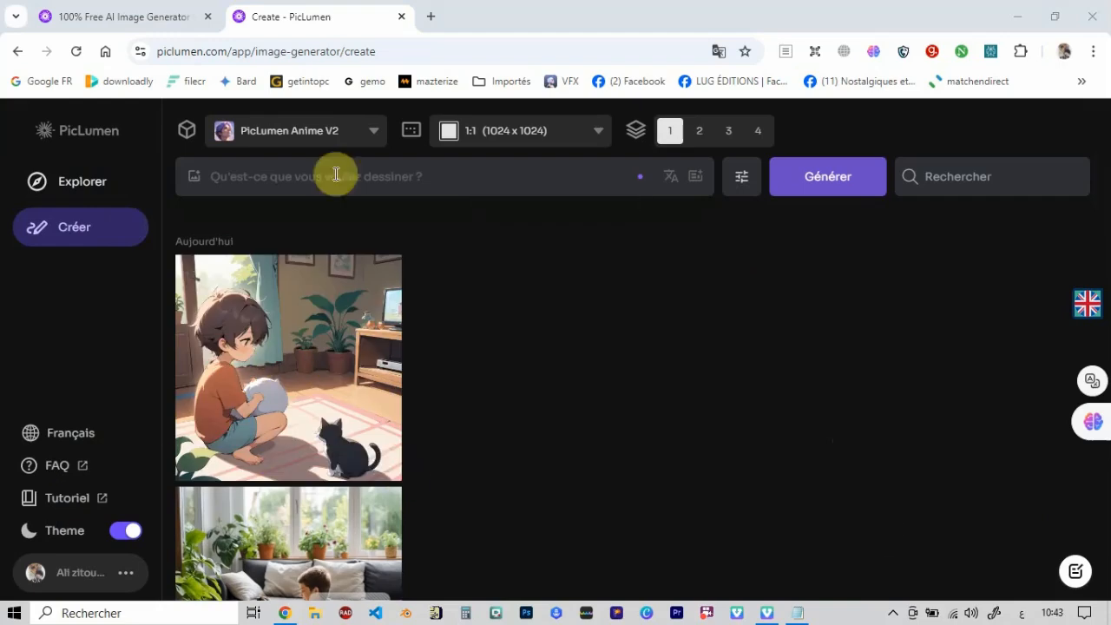
- Generate one image from the same child-and-cat prompt using the PicLumen Lineart V1 model
click(374, 139)
click(374, 138)
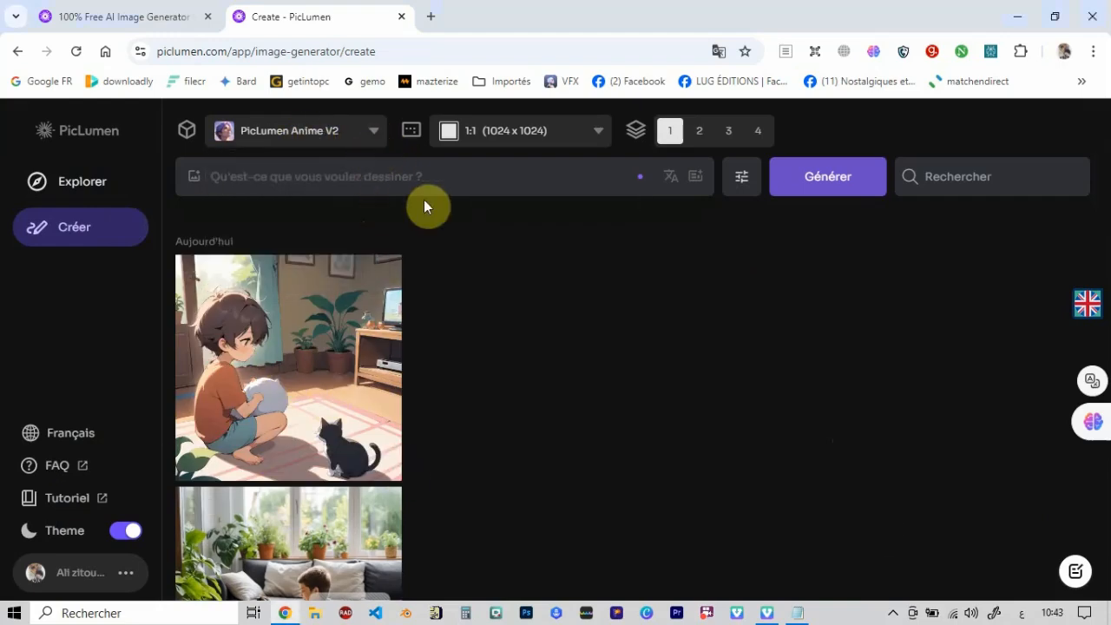
click(454, 169)
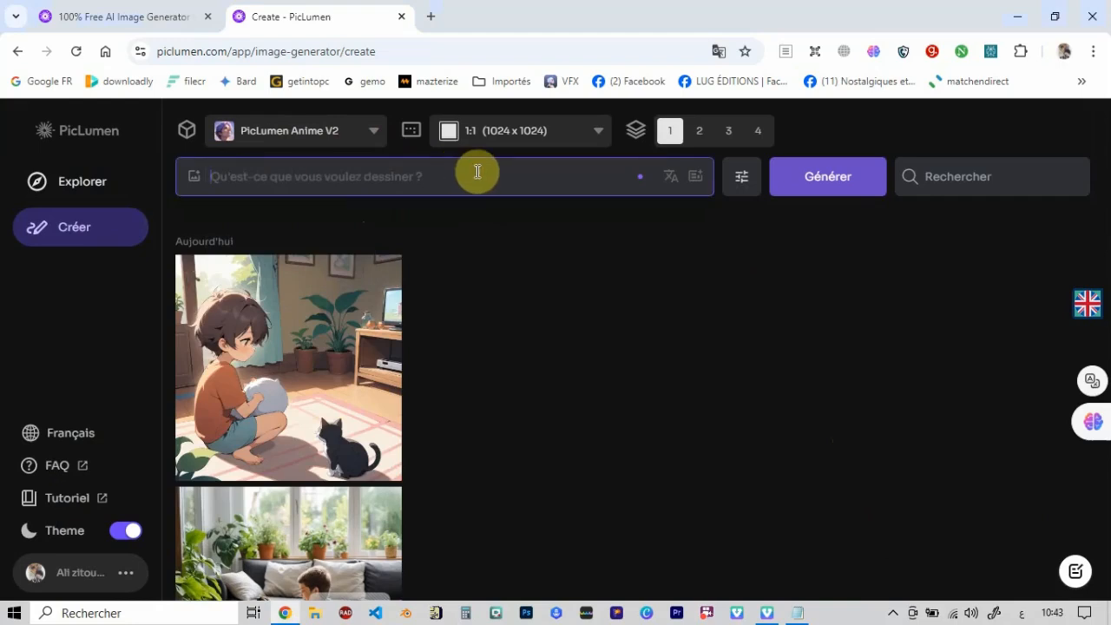
key(ctrl+v)
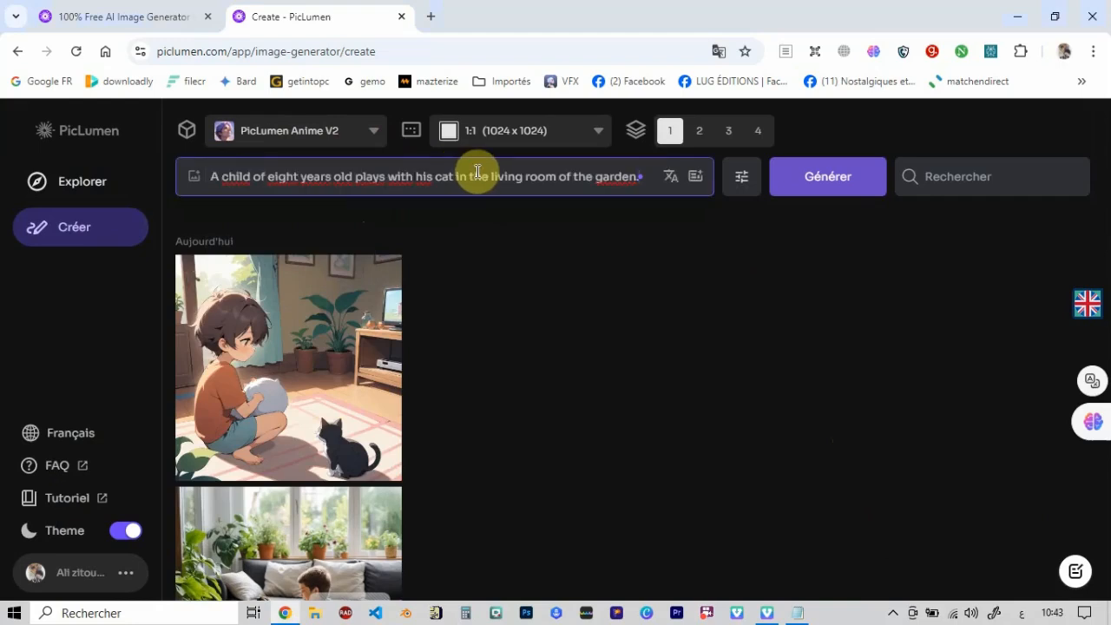
click(374, 136)
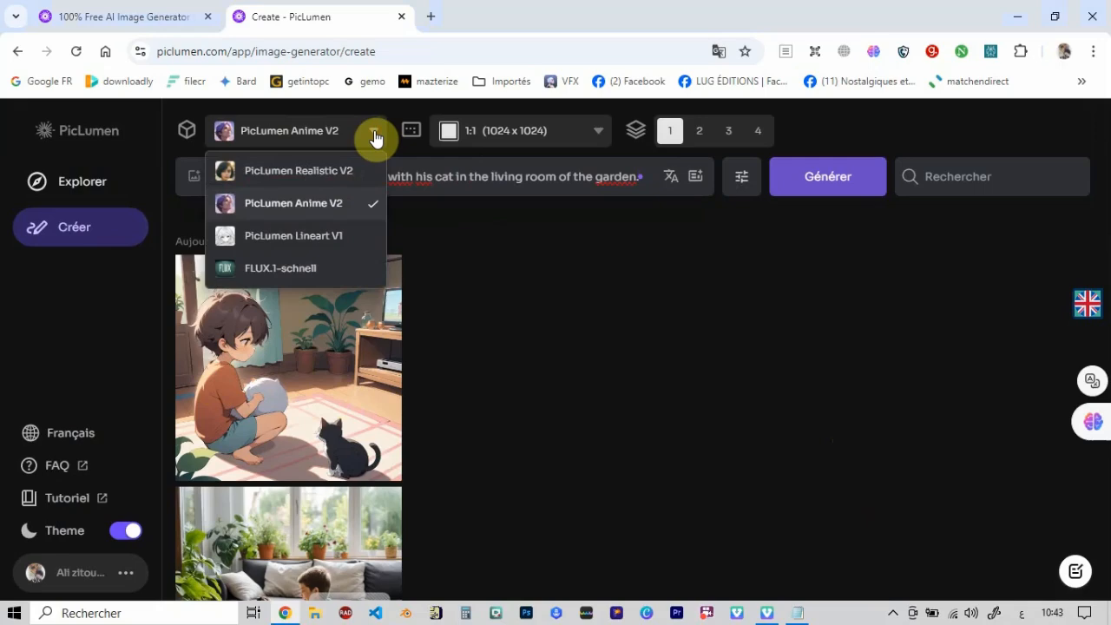
click(338, 242)
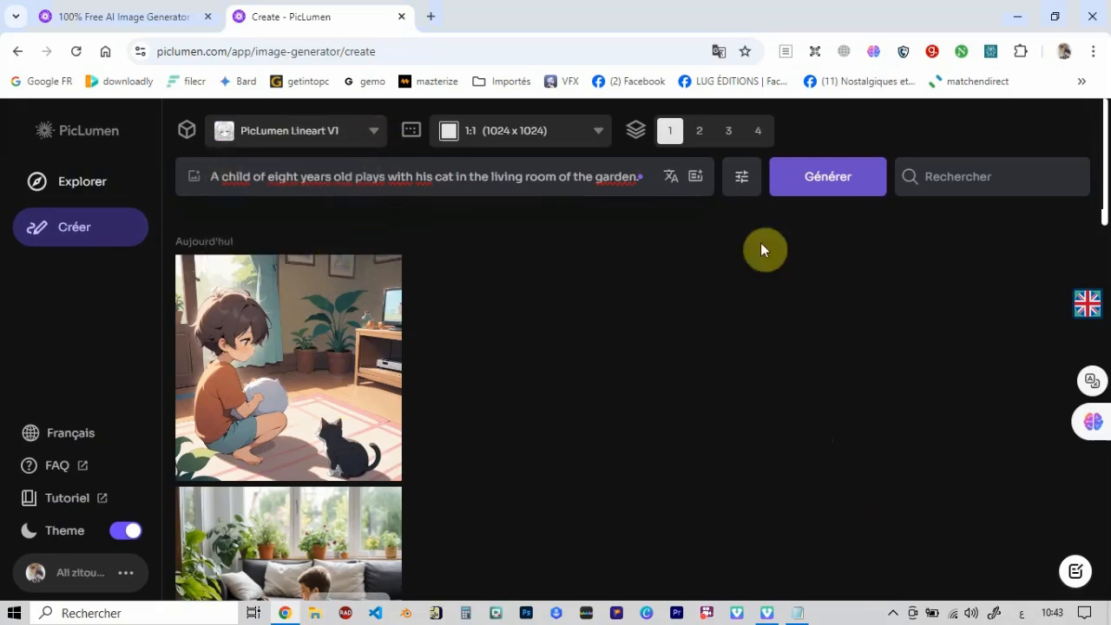
click(839, 191)
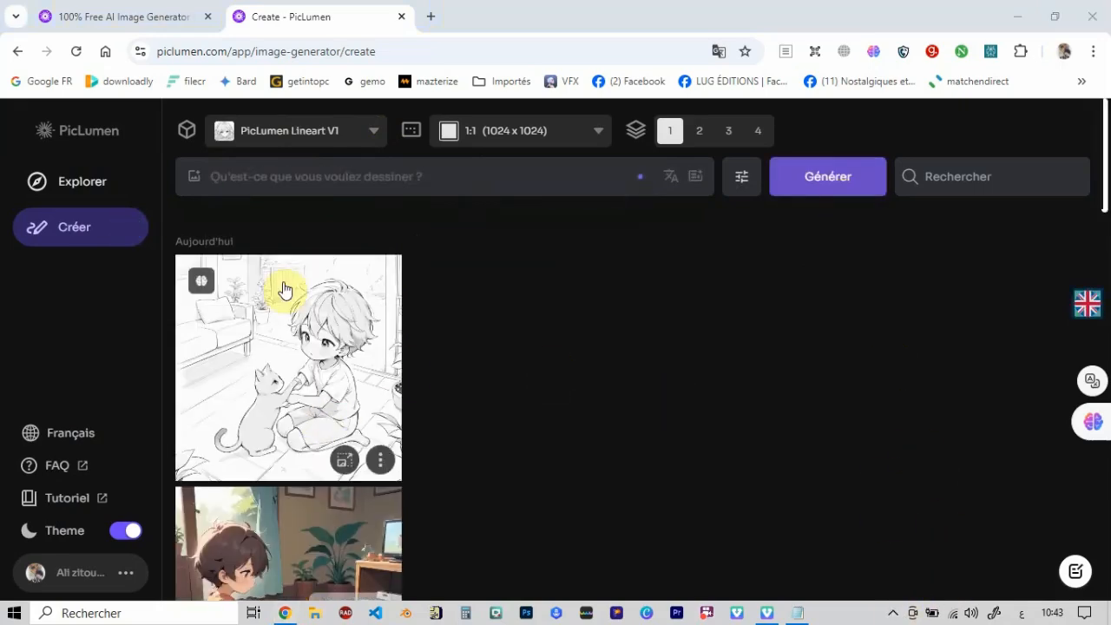
- Generate one image from the same child-and-cat prompt using the FLUX.1-schnell model
click(379, 176)
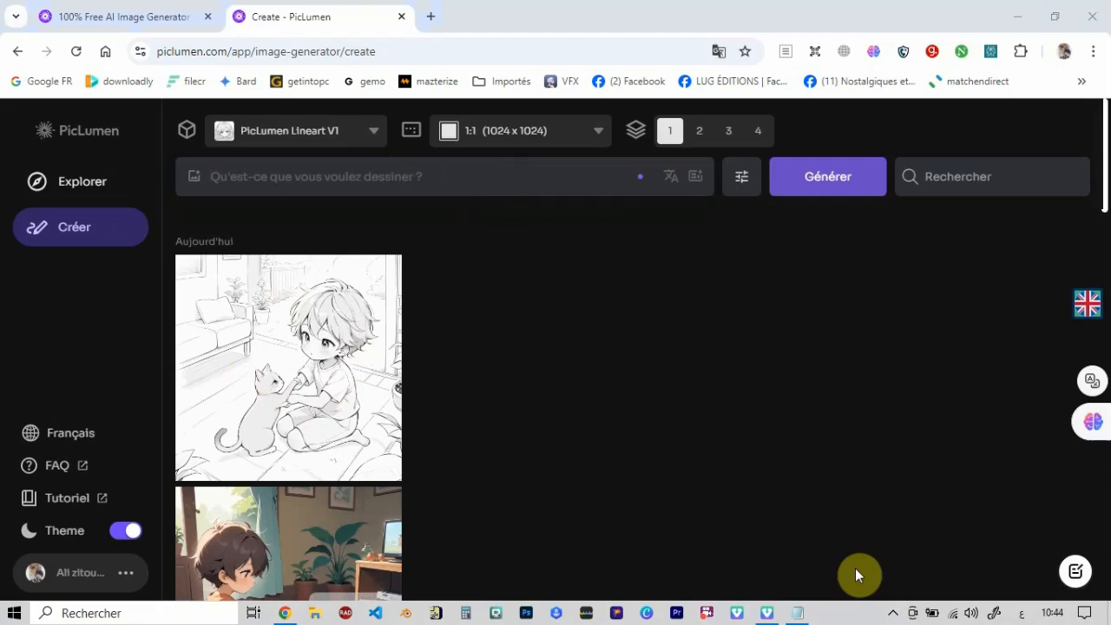
click(394, 176)
key(ctrl+v)
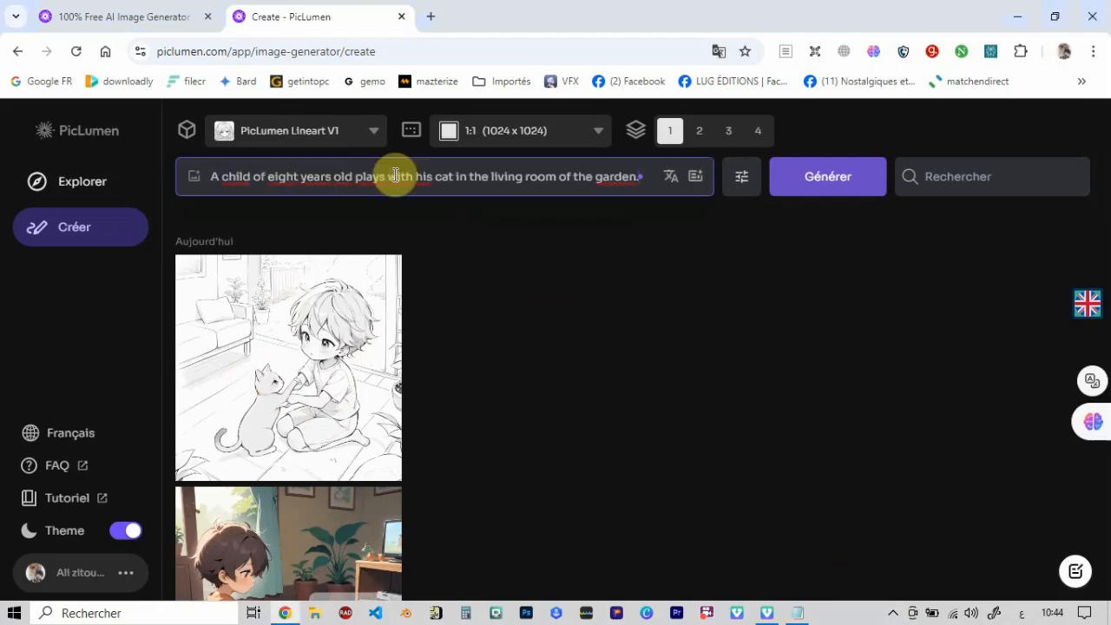
click(369, 135)
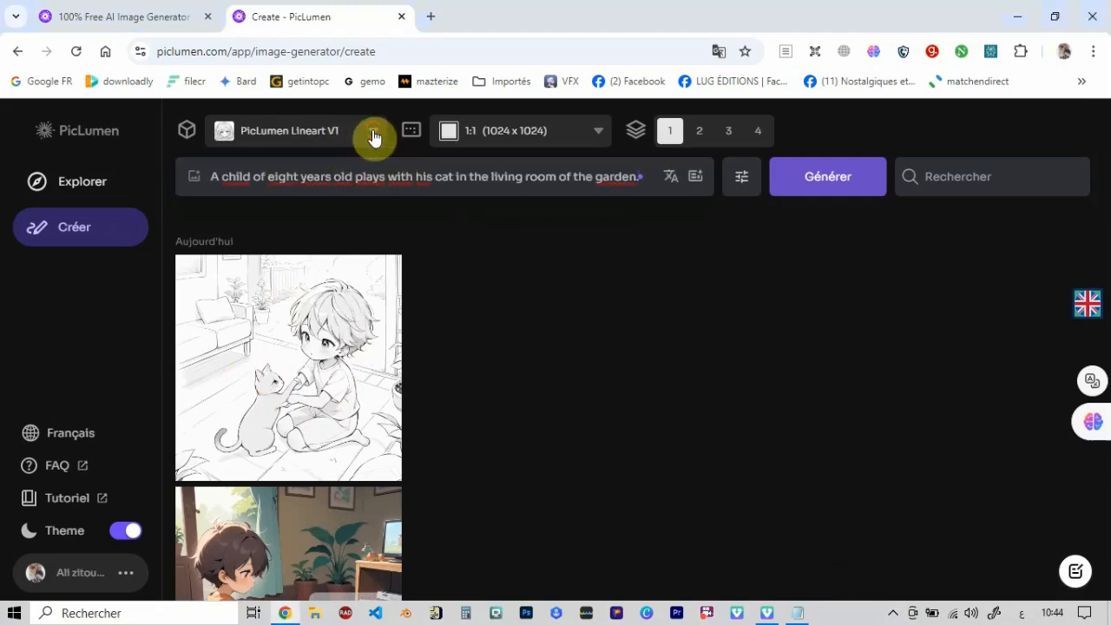
click(315, 268)
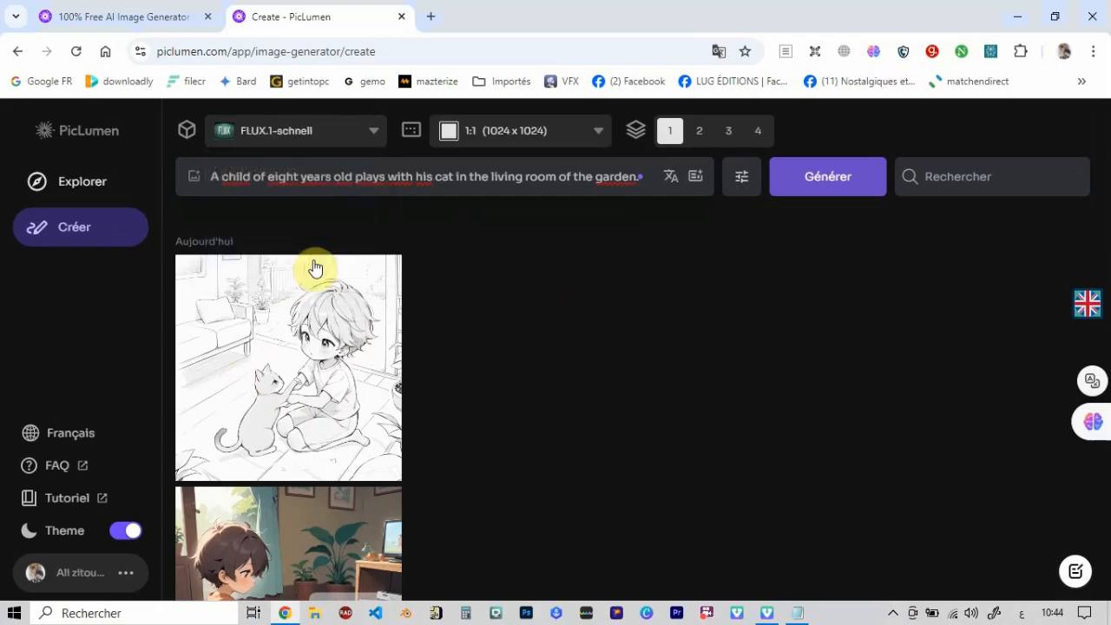
click(818, 186)
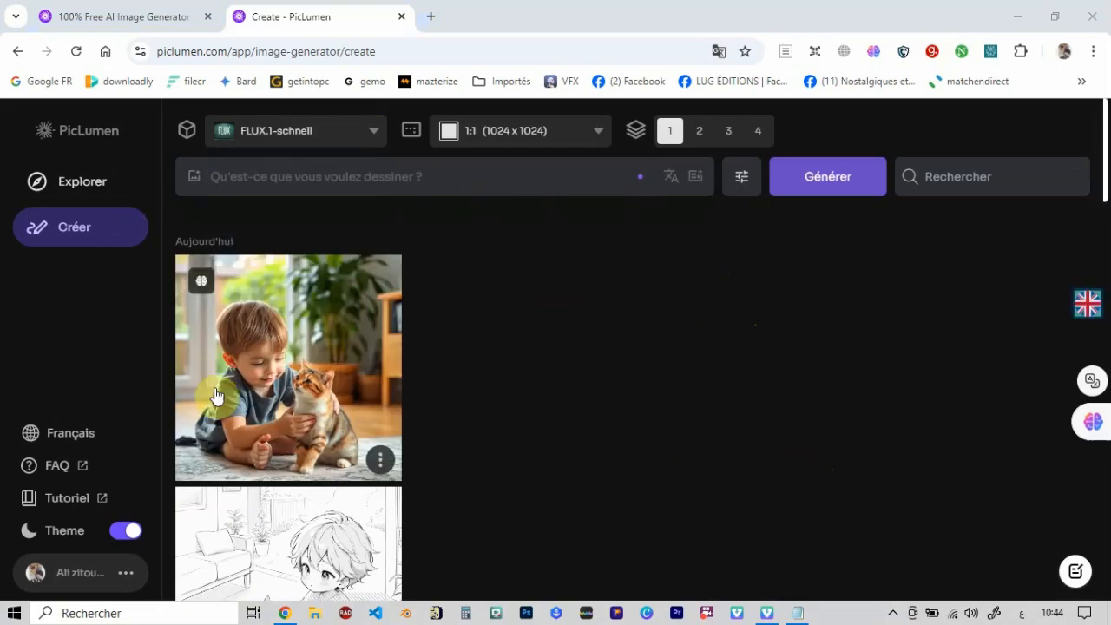
- Compare the enlarged child-and-cat images from FLUX.1-schnell, Lineart V1, Anime V2 and Realistic V2, and return to the gallery
click(339, 331)
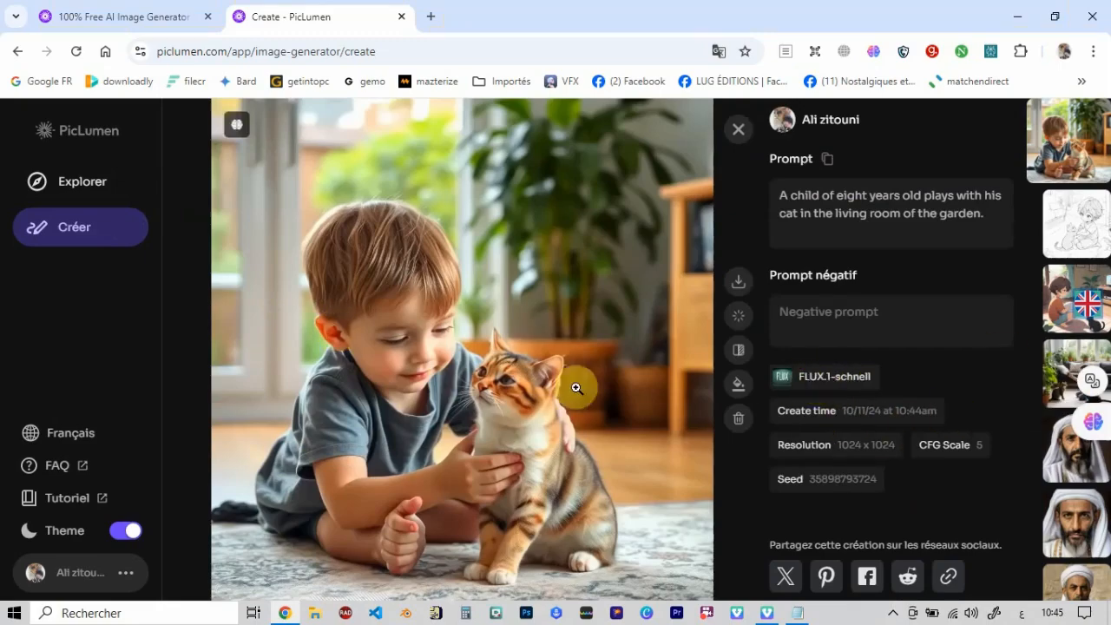
click(1070, 225)
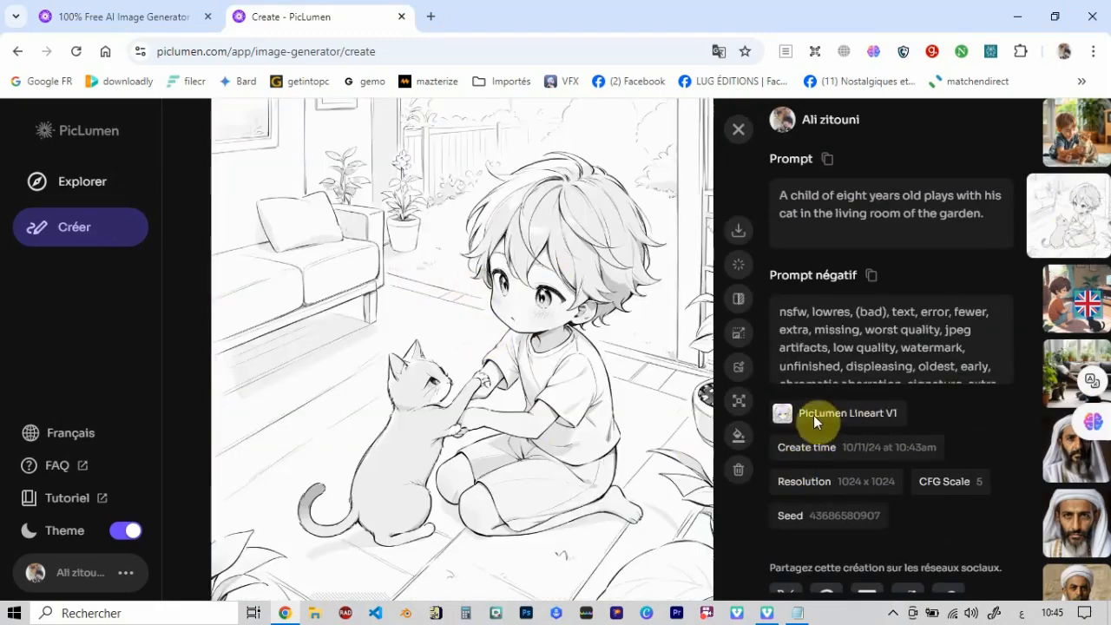
click(1052, 303)
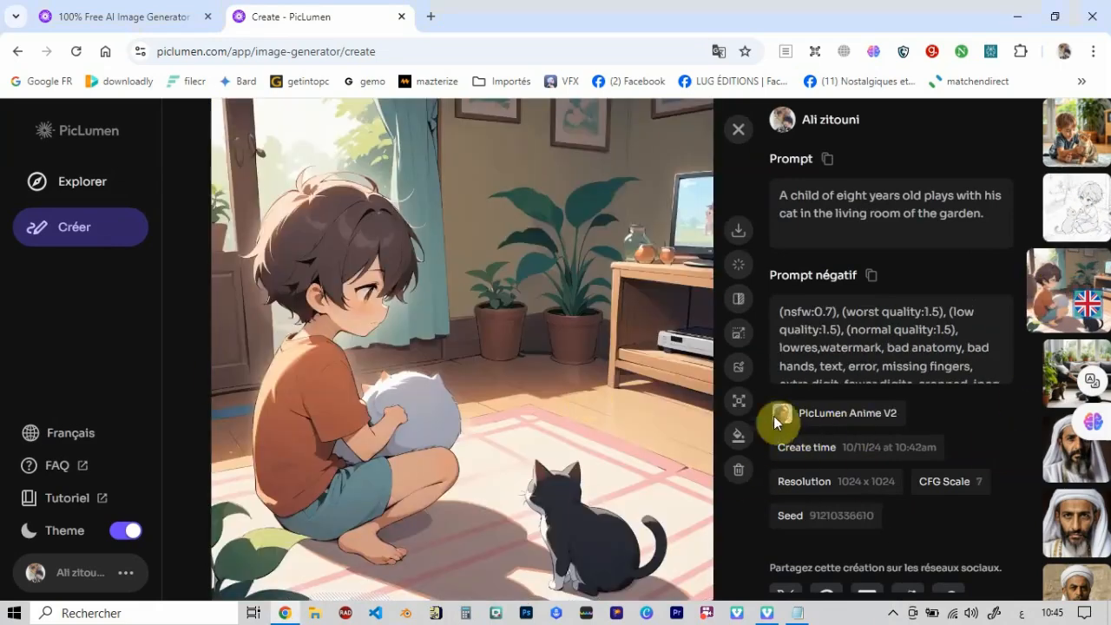
click(1066, 380)
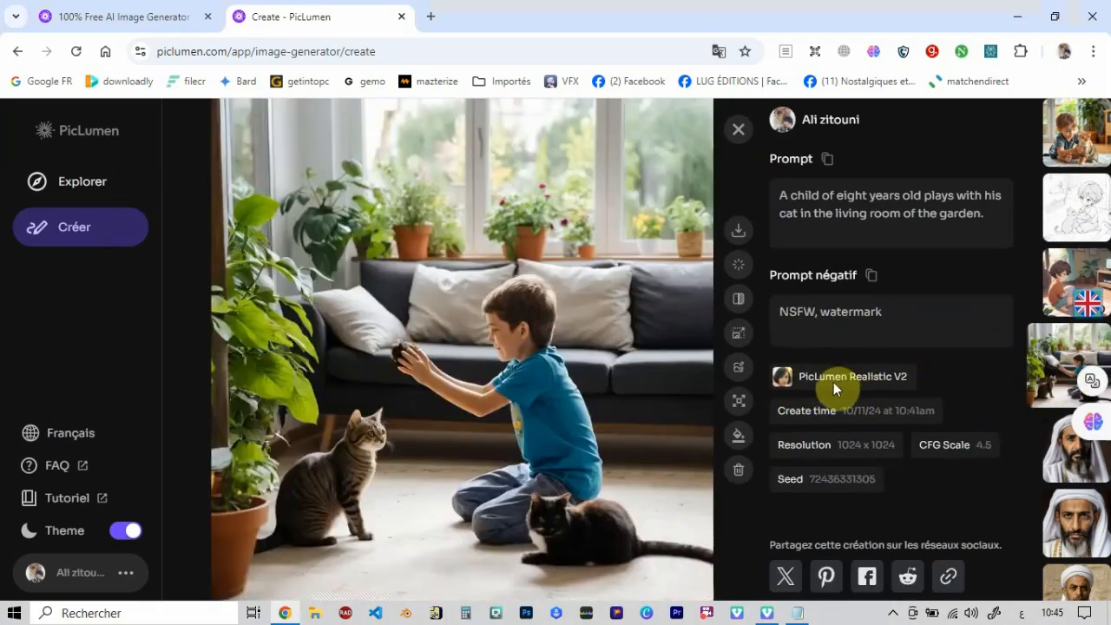
click(1063, 213)
click(1069, 142)
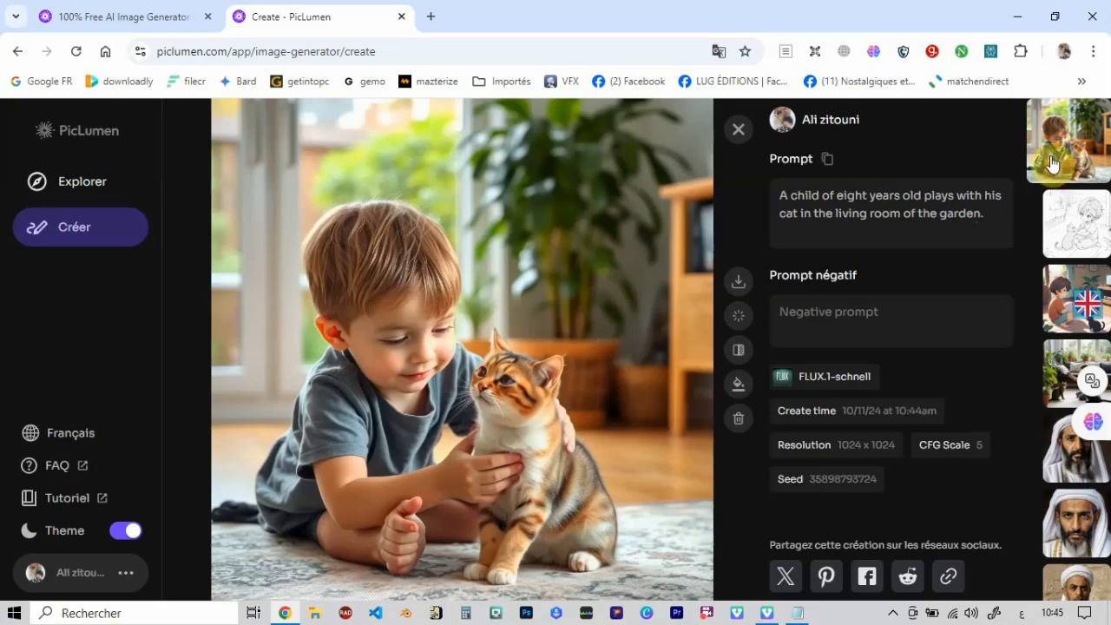
click(737, 133)
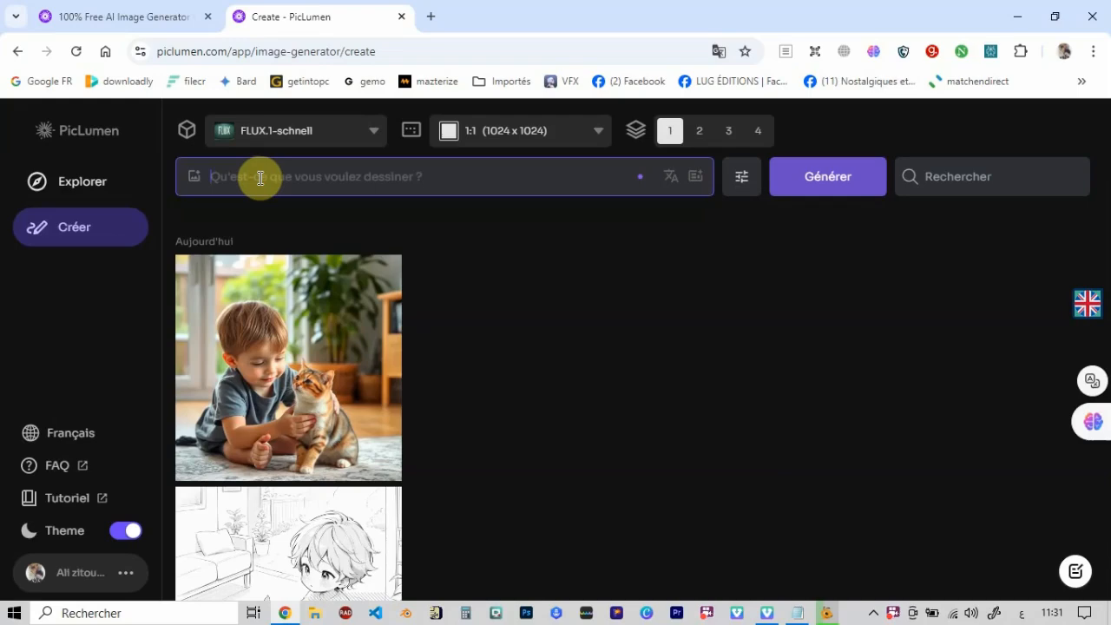
- Fill the image prompt with the Arabic description of a man praying during Hajj from Parole.txt, translated into English and enhanced
click(797, 613)
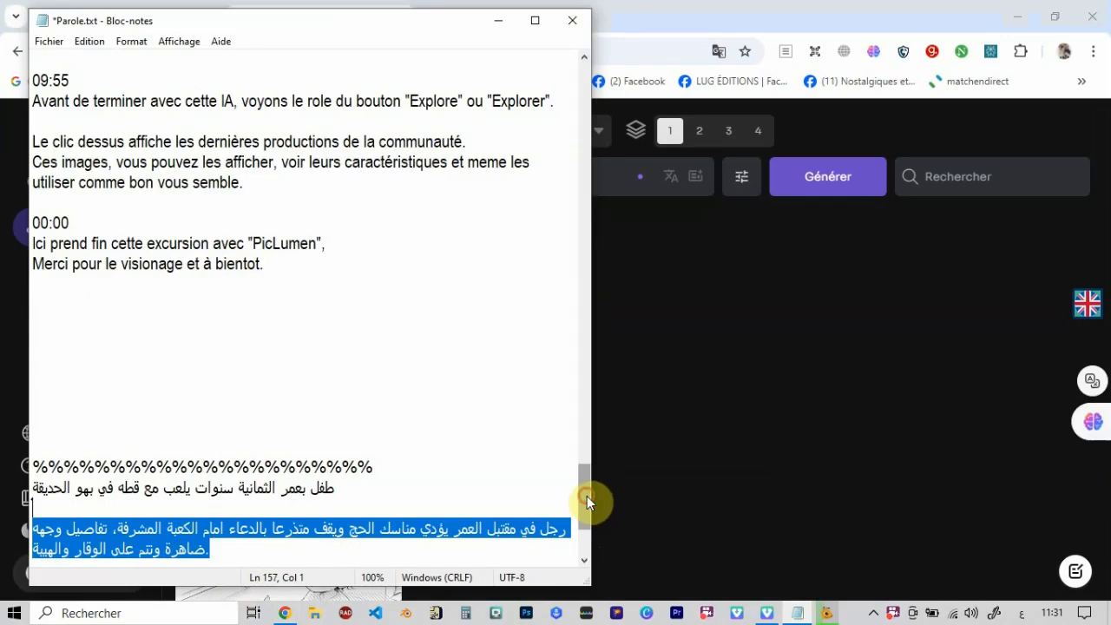
drag(587, 502, 588, 550)
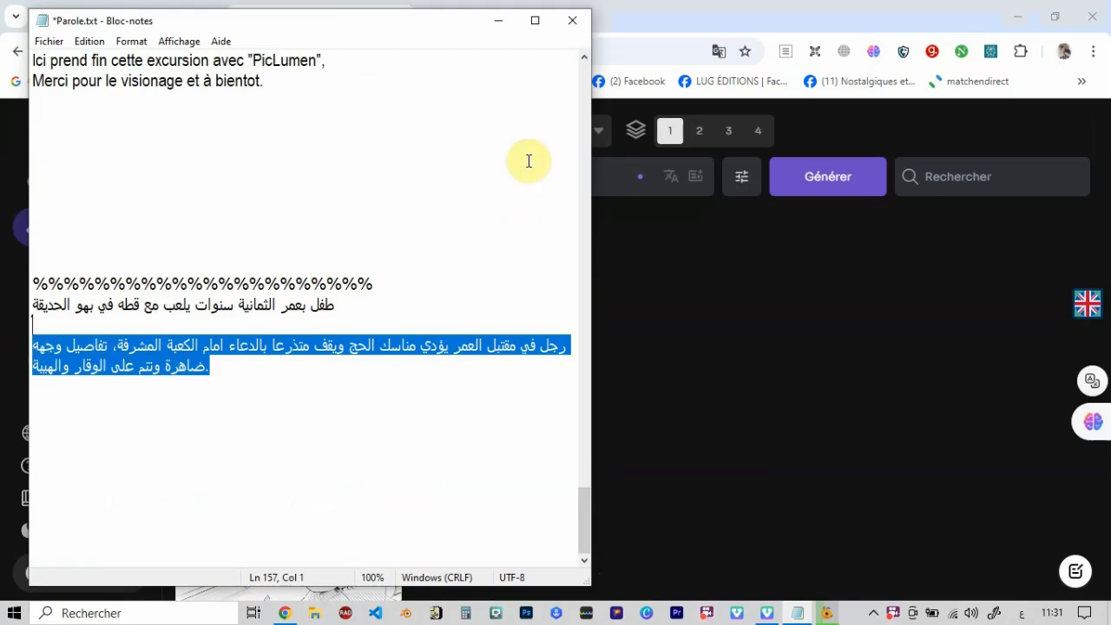
click(499, 20)
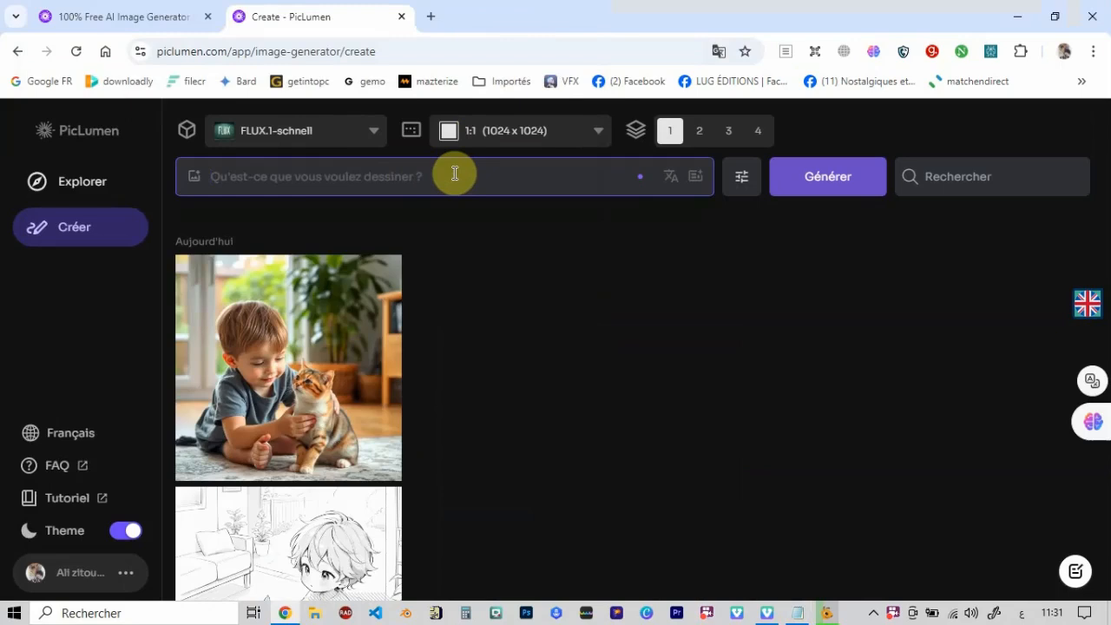
key(ctrl+v)
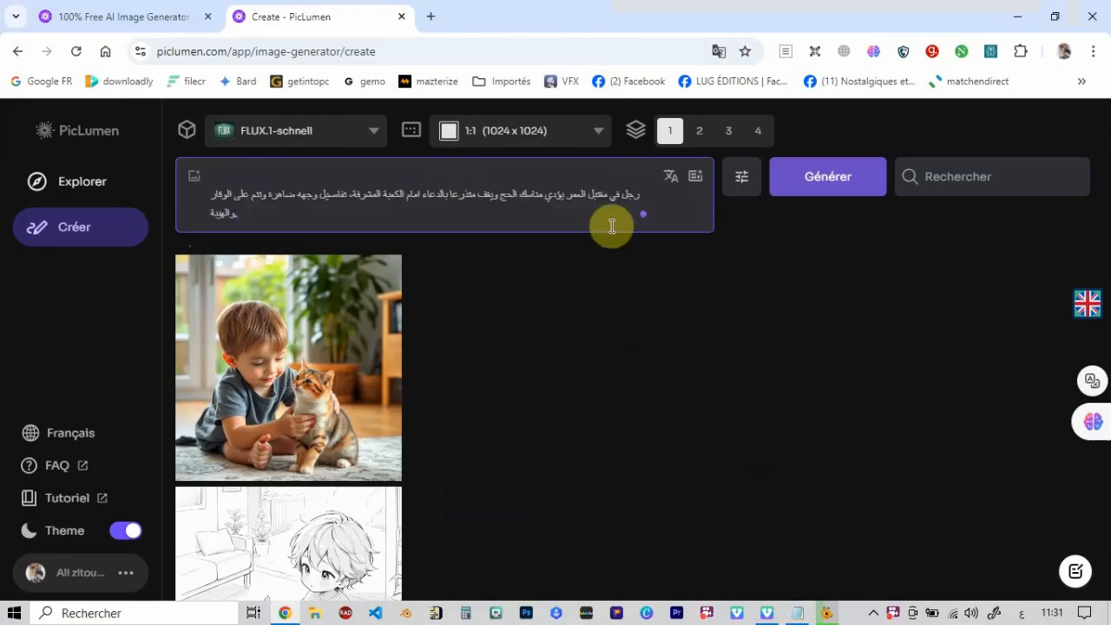
click(674, 184)
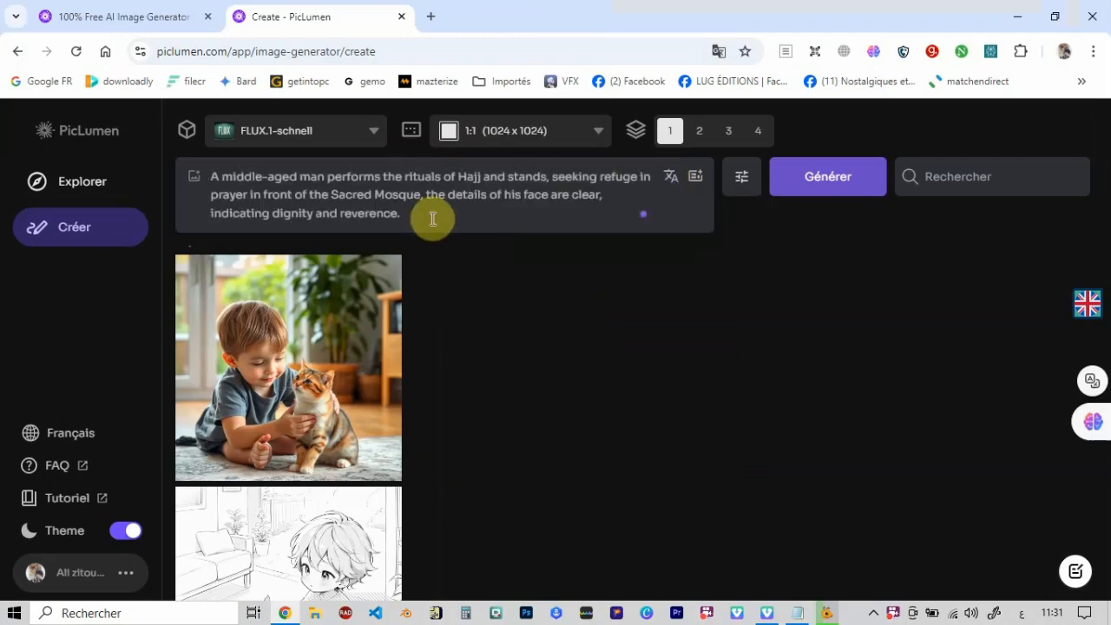
click(696, 181)
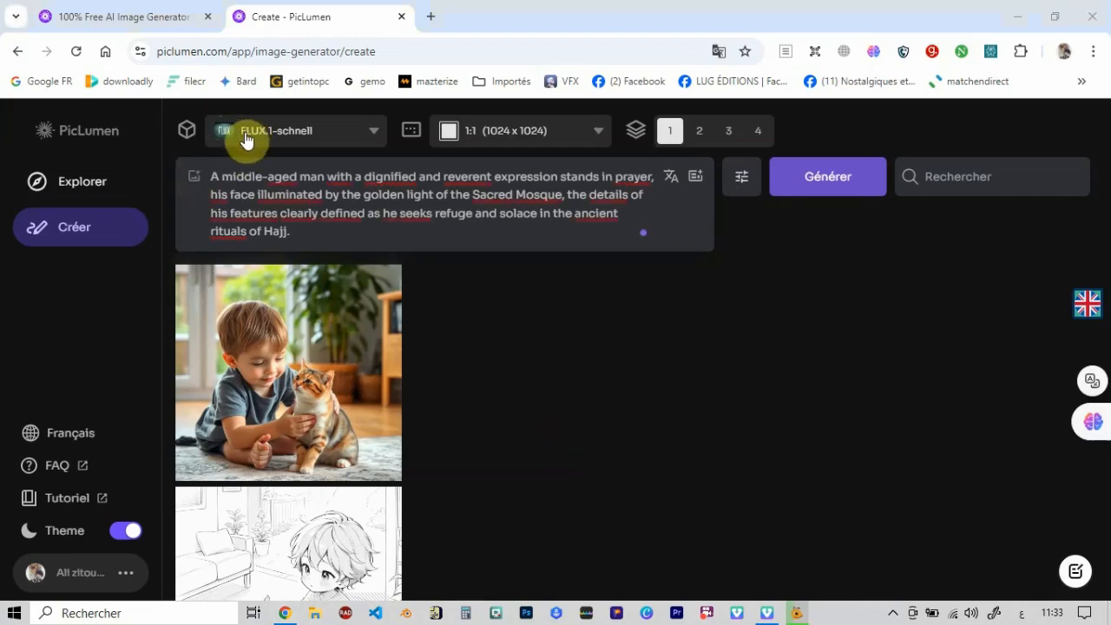
- Check whether the PicLumen Realistic V2, Anime V2 and Lineart V1 models allow adding a reference image to the Hajj prompt
click(371, 135)
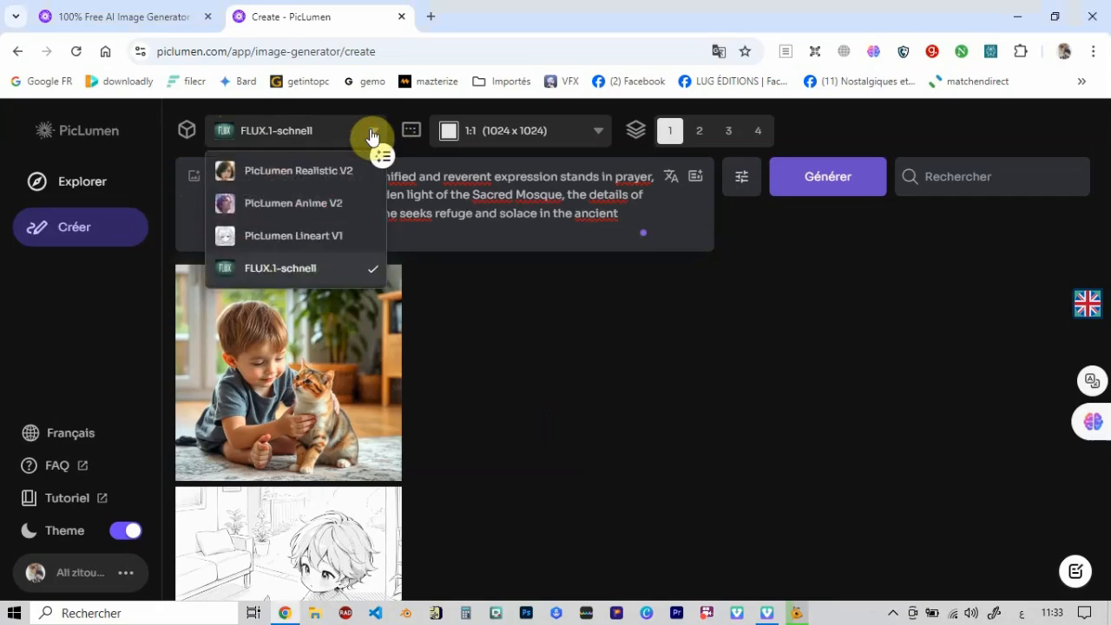
click(312, 179)
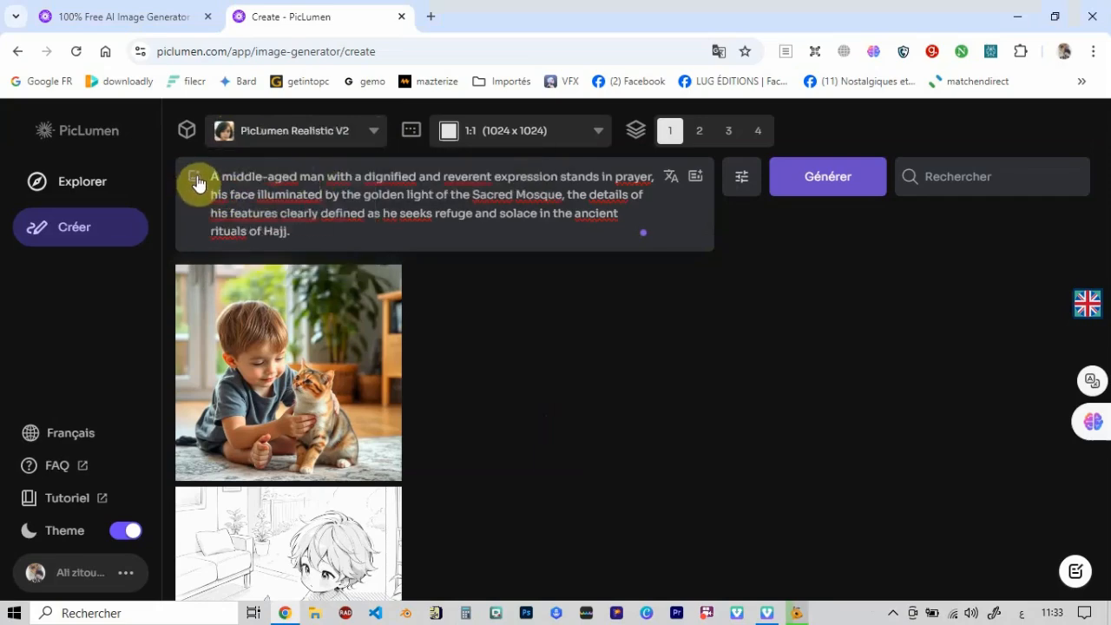
click(373, 132)
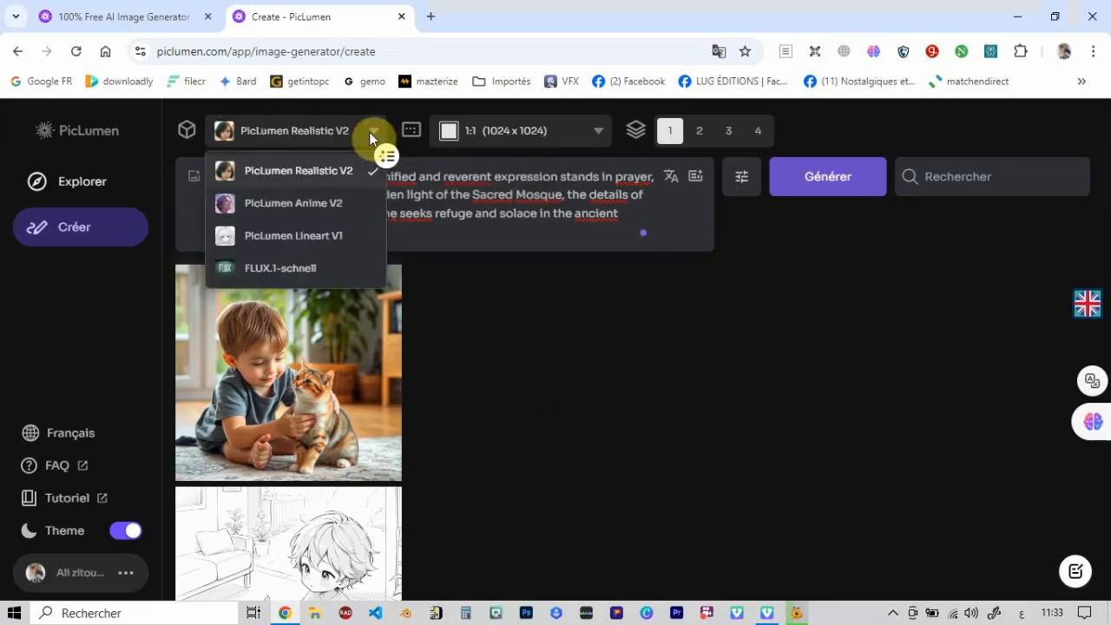
click(328, 203)
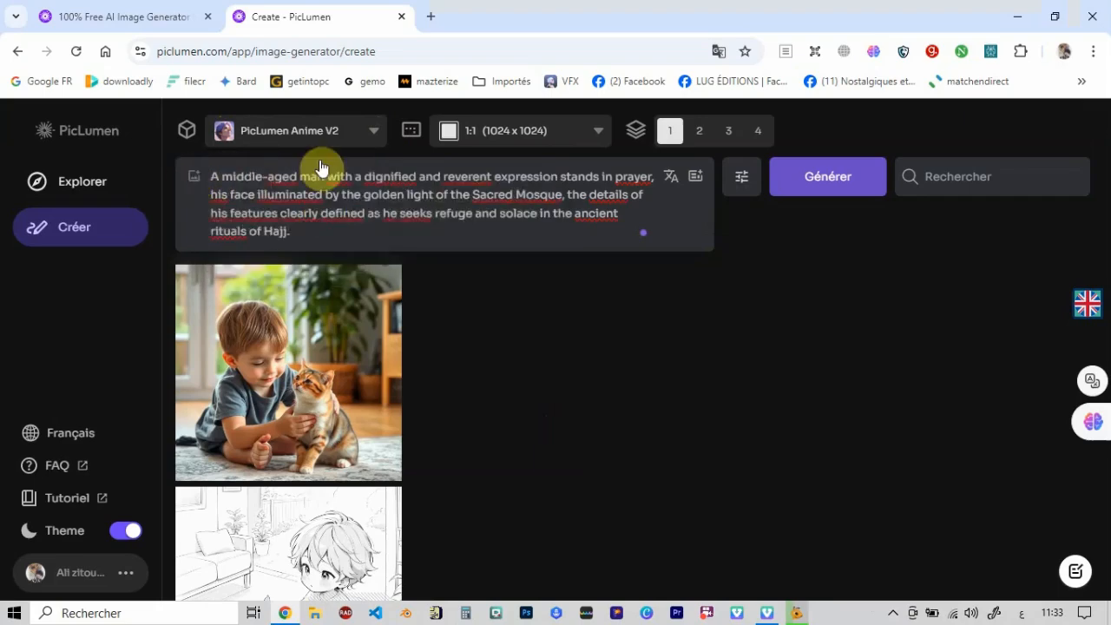
click(375, 138)
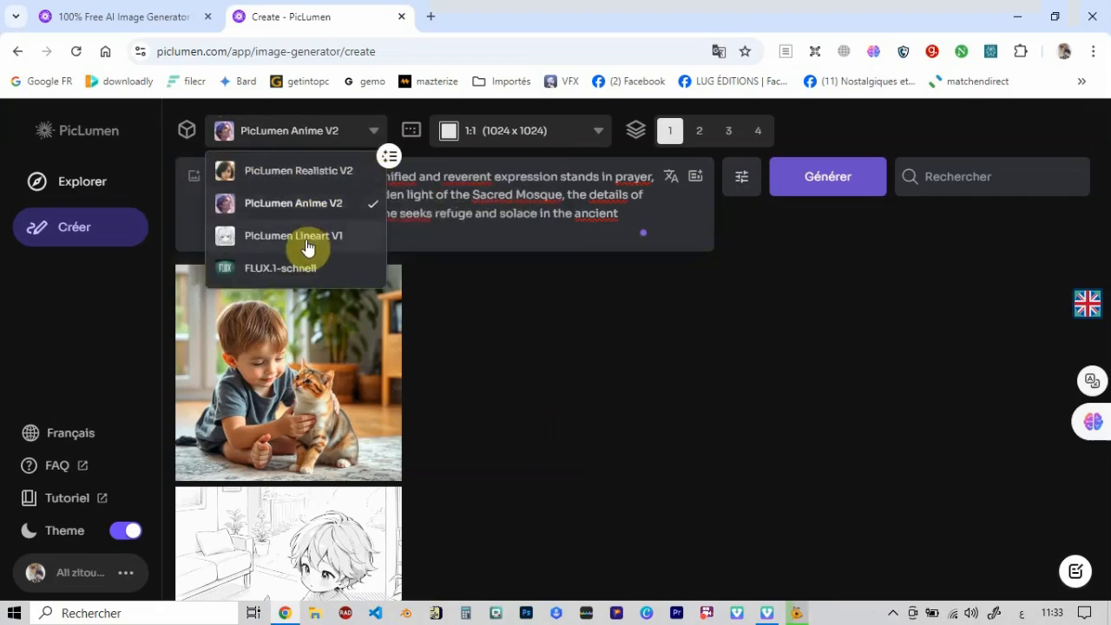
click(307, 247)
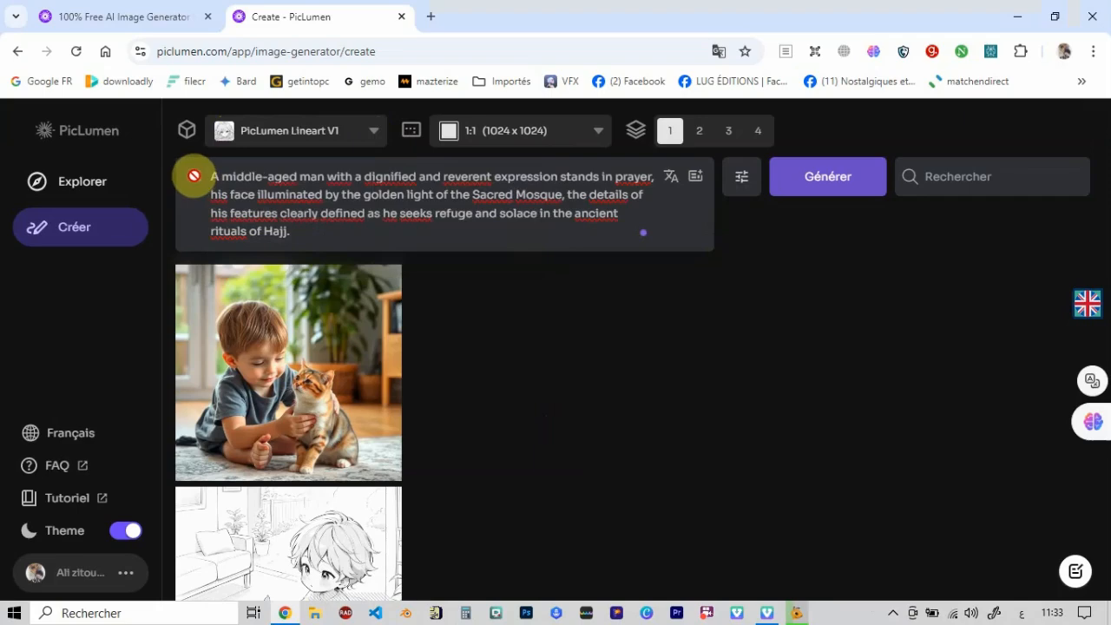
- Generate one image from the Hajj prompt with PicLumen Realistic V2, using the uploaded portrait of the bearded man as Content Ref
click(373, 136)
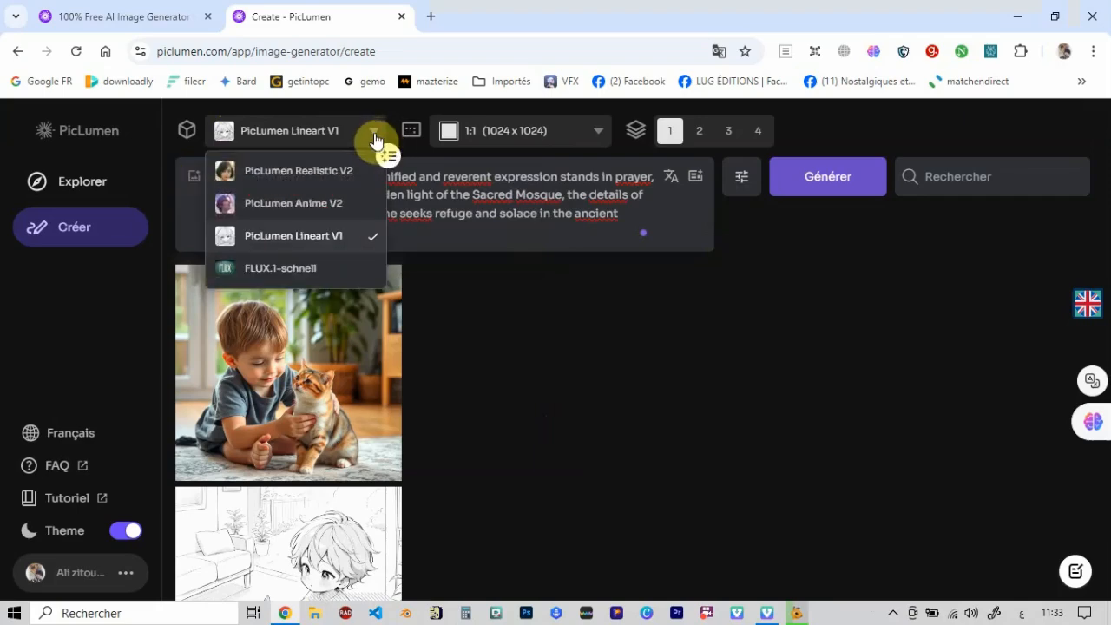
click(335, 176)
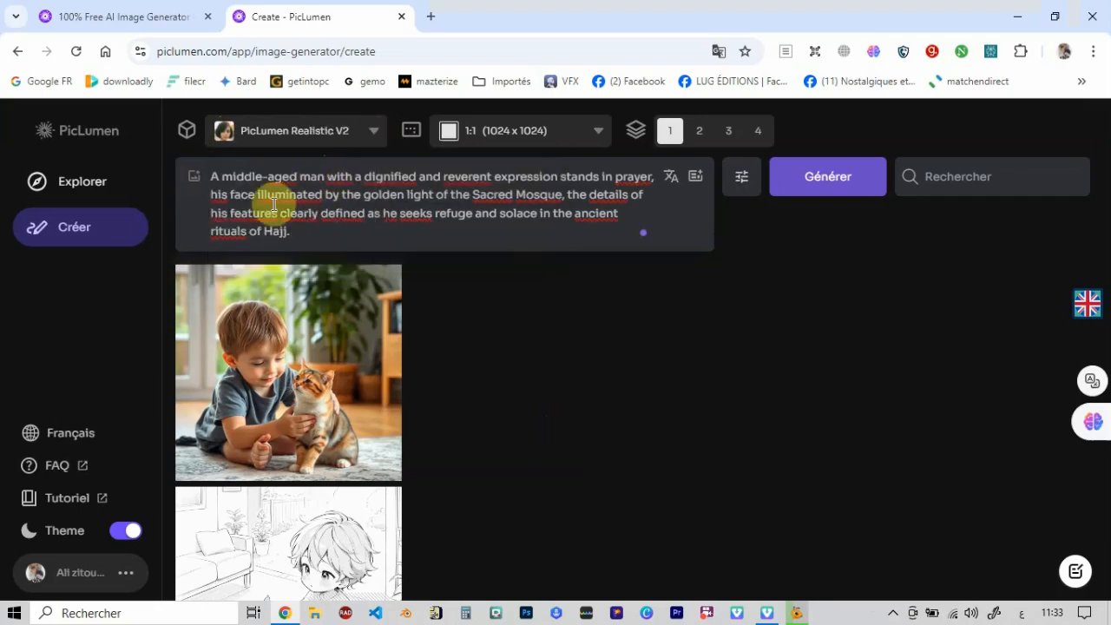
click(194, 184)
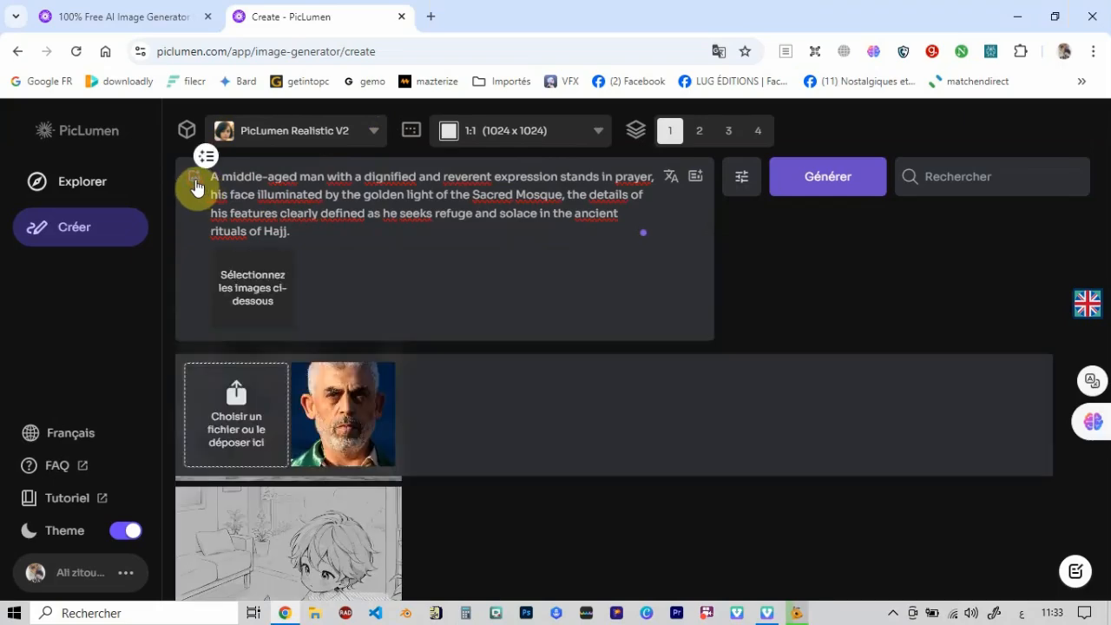
click(339, 410)
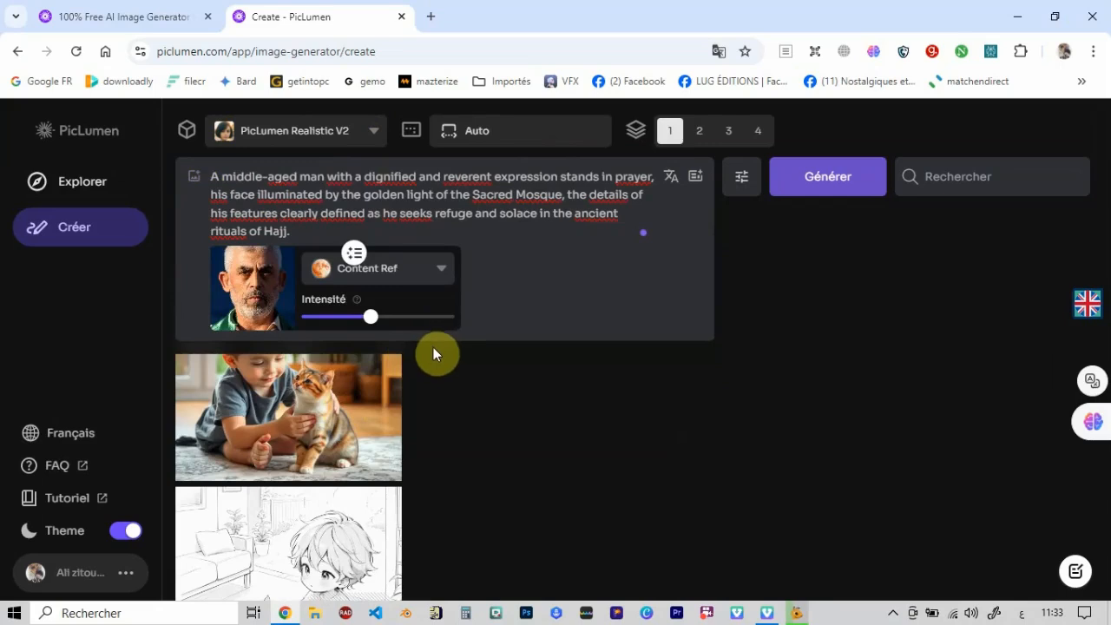
click(741, 182)
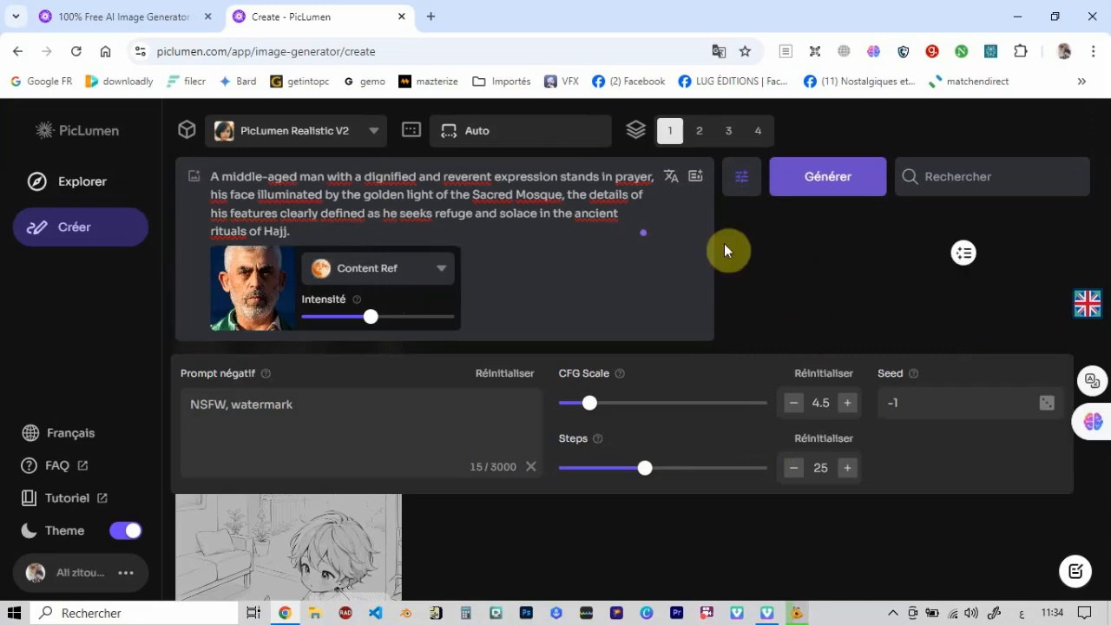
click(736, 184)
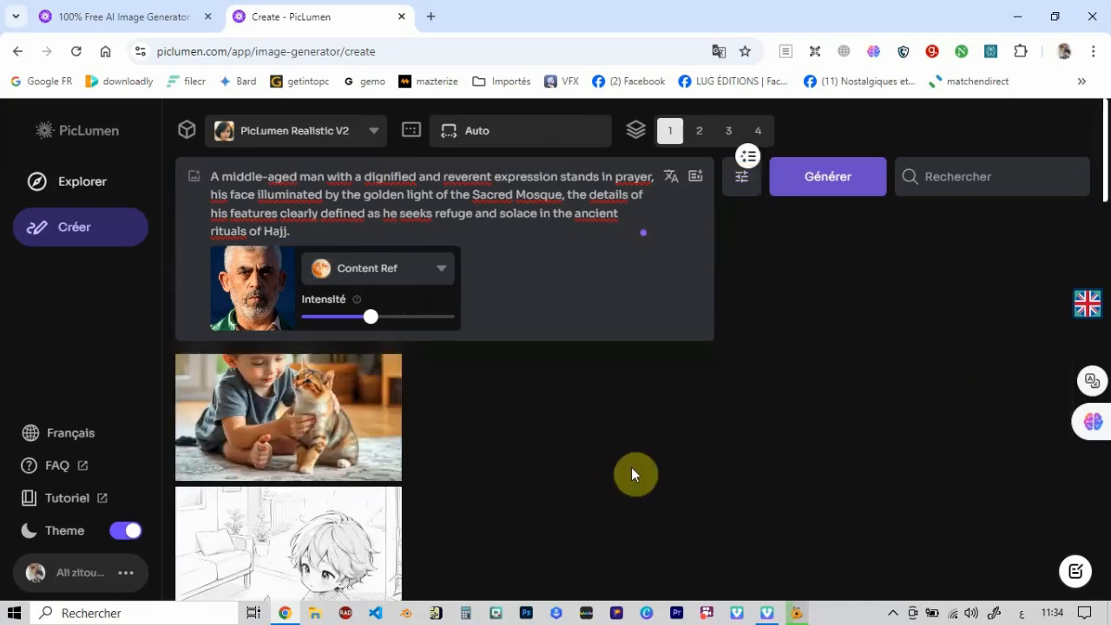
click(818, 182)
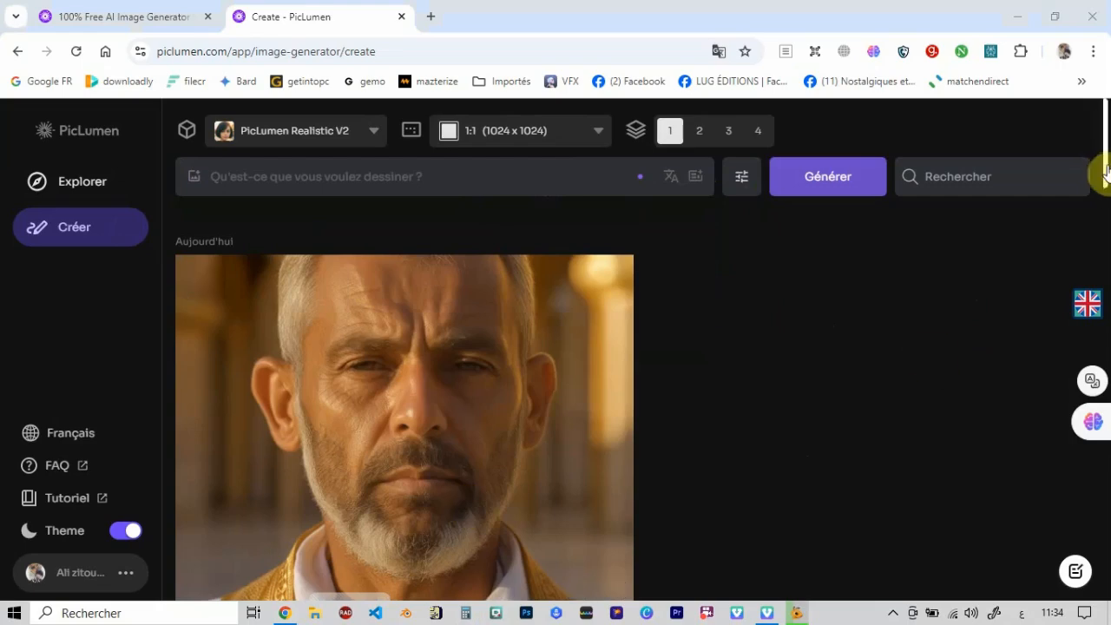
- Generate one image from the same Hajj prompt with PicLumen Realistic V2, using the uploaded portrait as Style Ref
mouse_move(1102, 173)
mouse_down()
mouse_move(1104, 196)
mouse_move(1101, 171)
mouse_up()
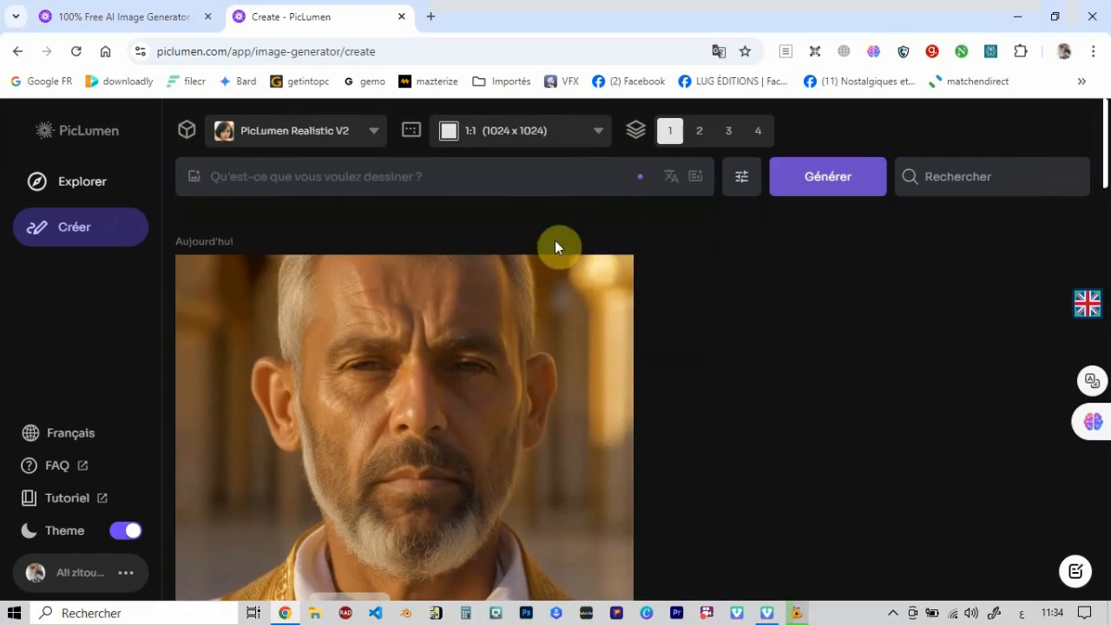
click(293, 177)
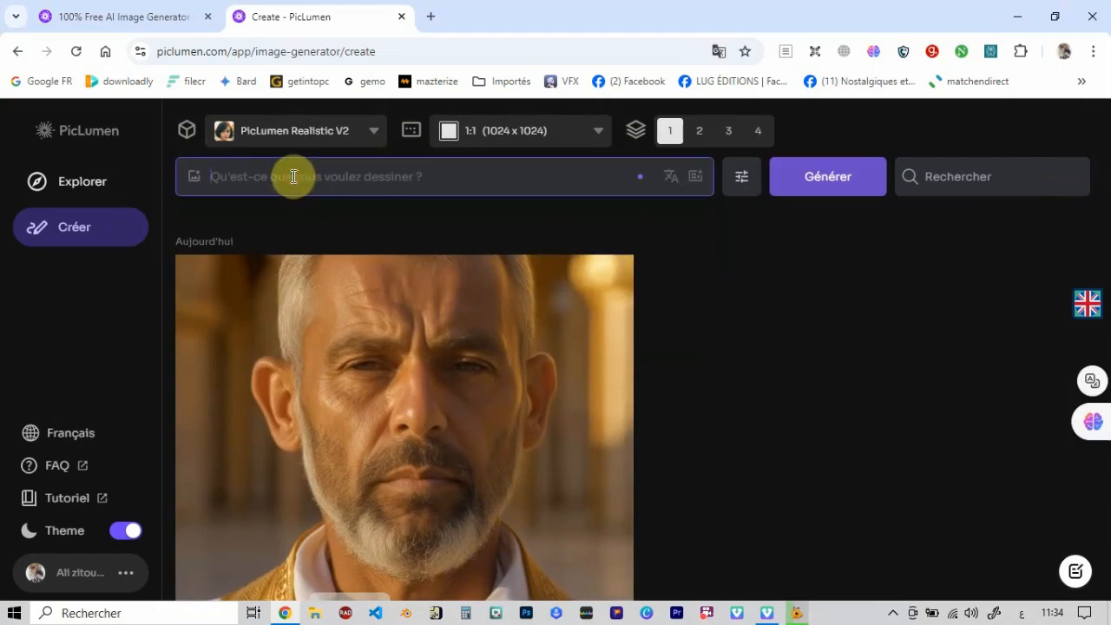
text(A middle-aged man with a dignified and reverent expression stands in prayer, his face illuminated by the golden light of the Sacred Mosque, the details of his features clearly defined as he seeks refuge and solace in the ancient rituals of Hajj.)
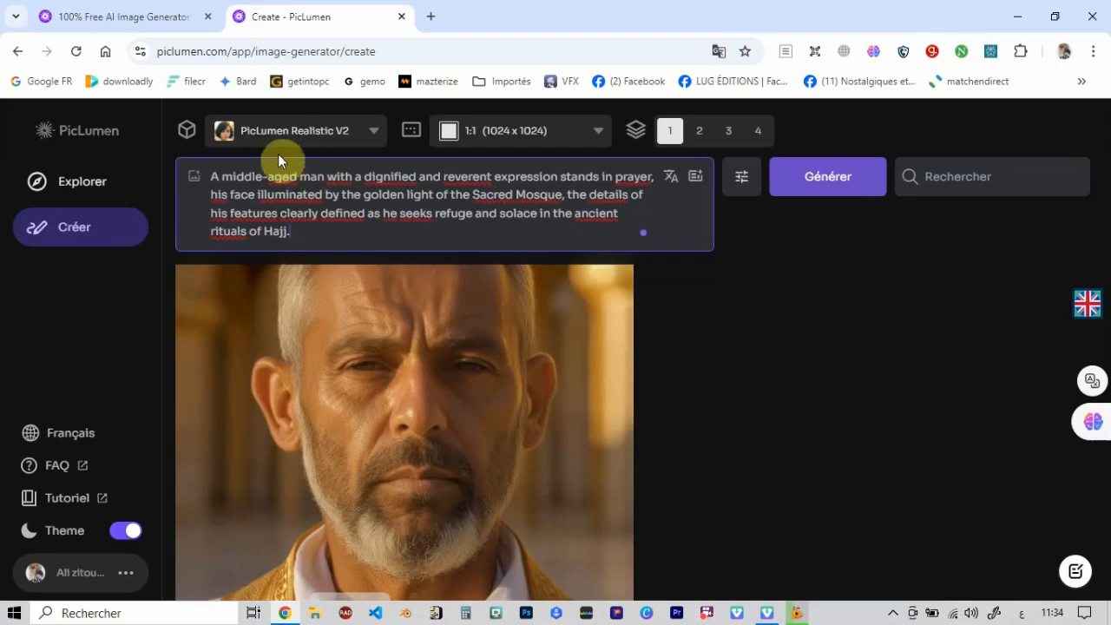
click(196, 184)
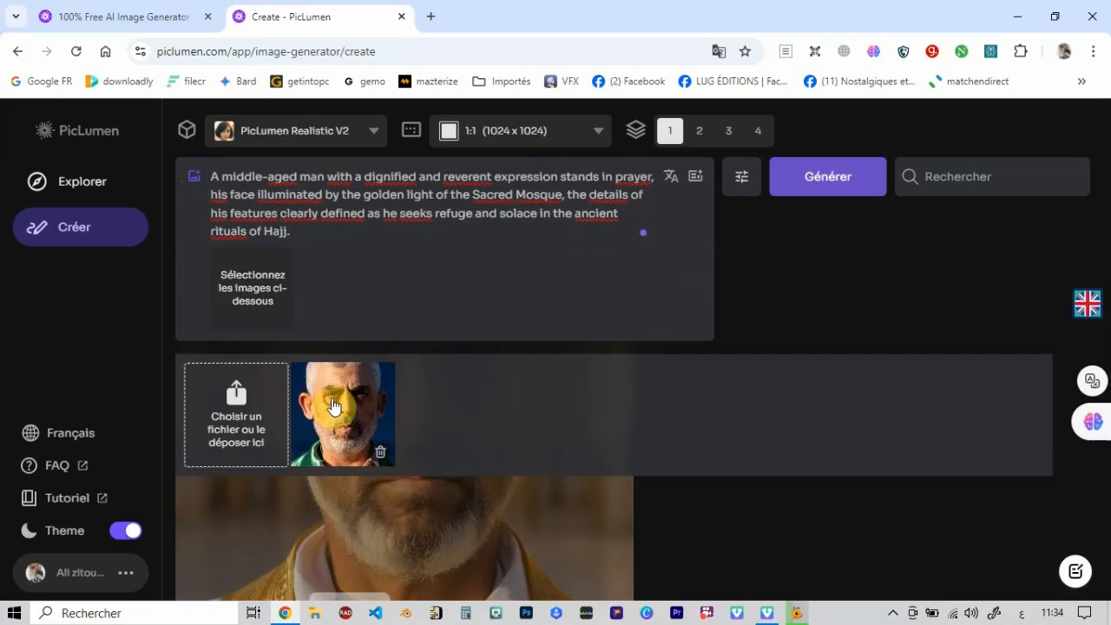
click(333, 405)
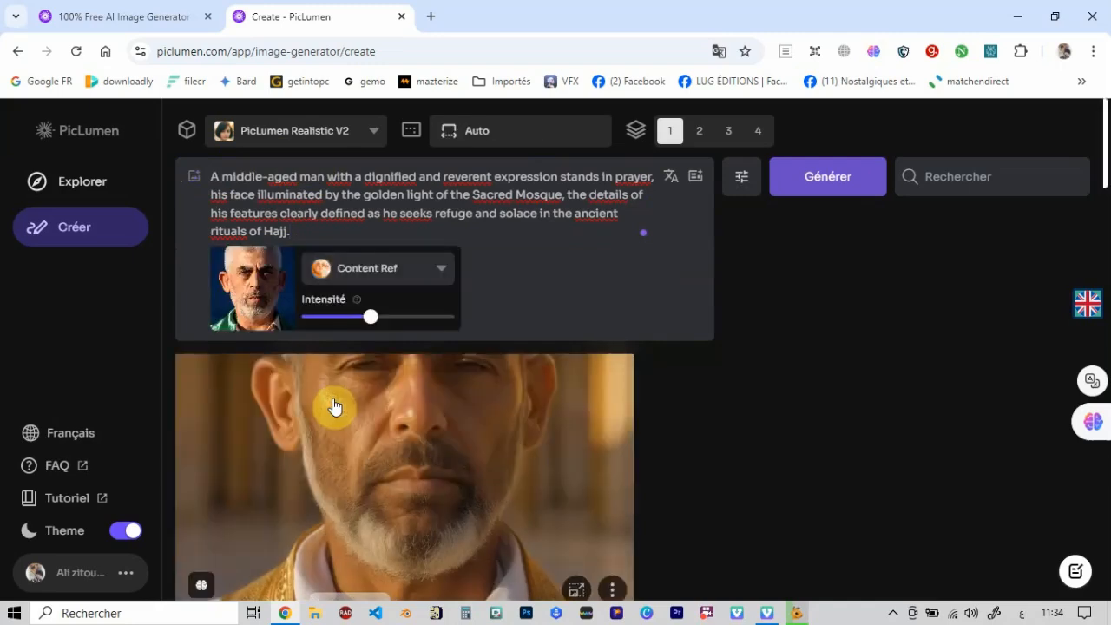
click(443, 272)
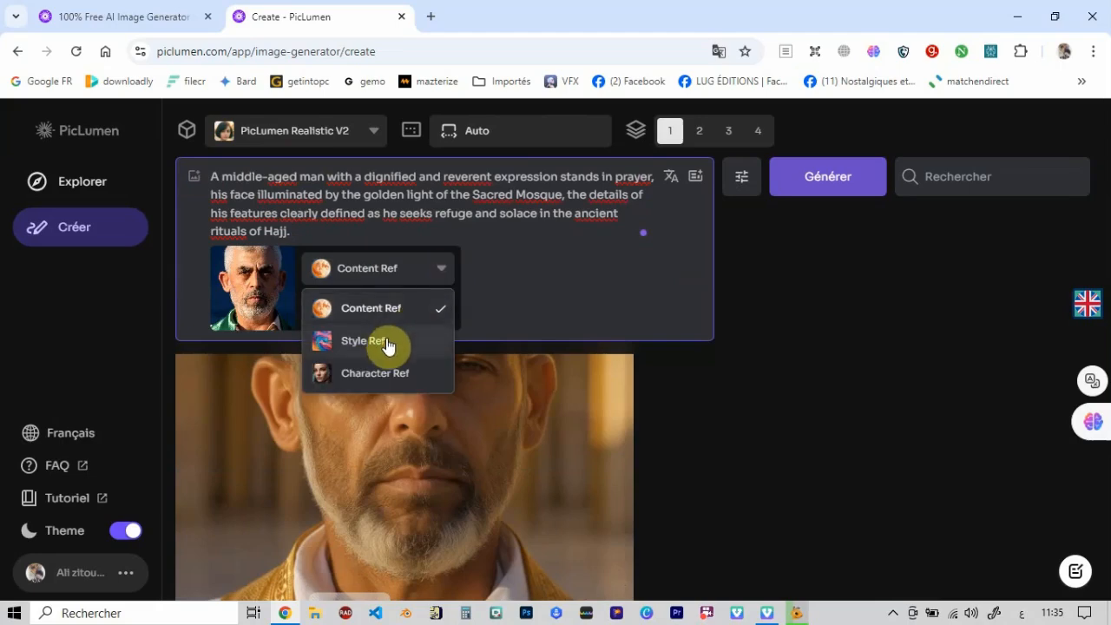
click(388, 341)
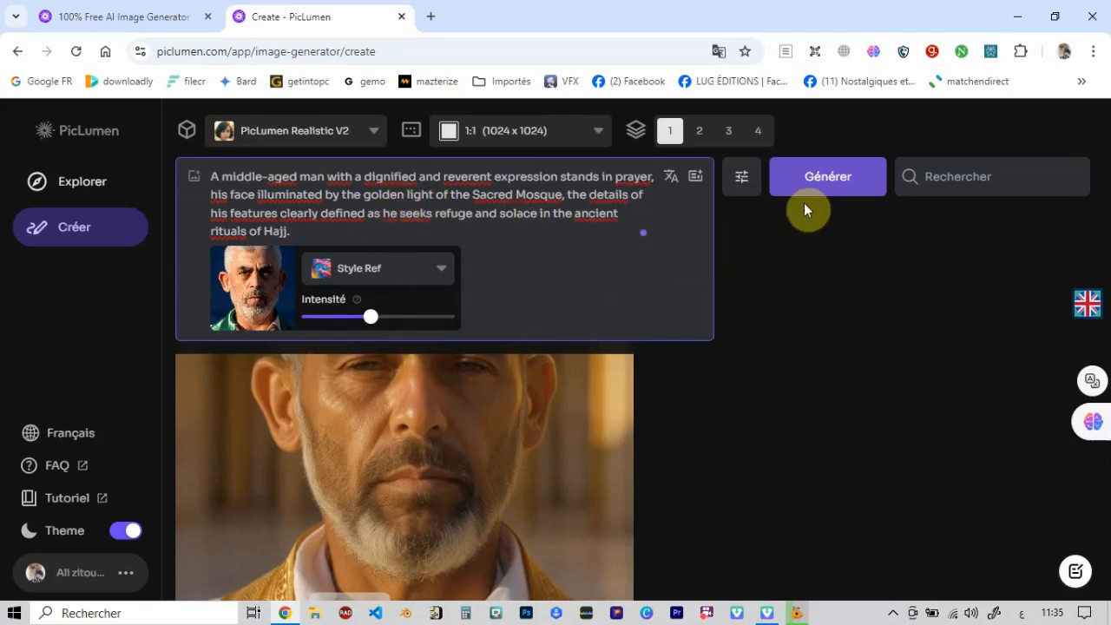
click(825, 178)
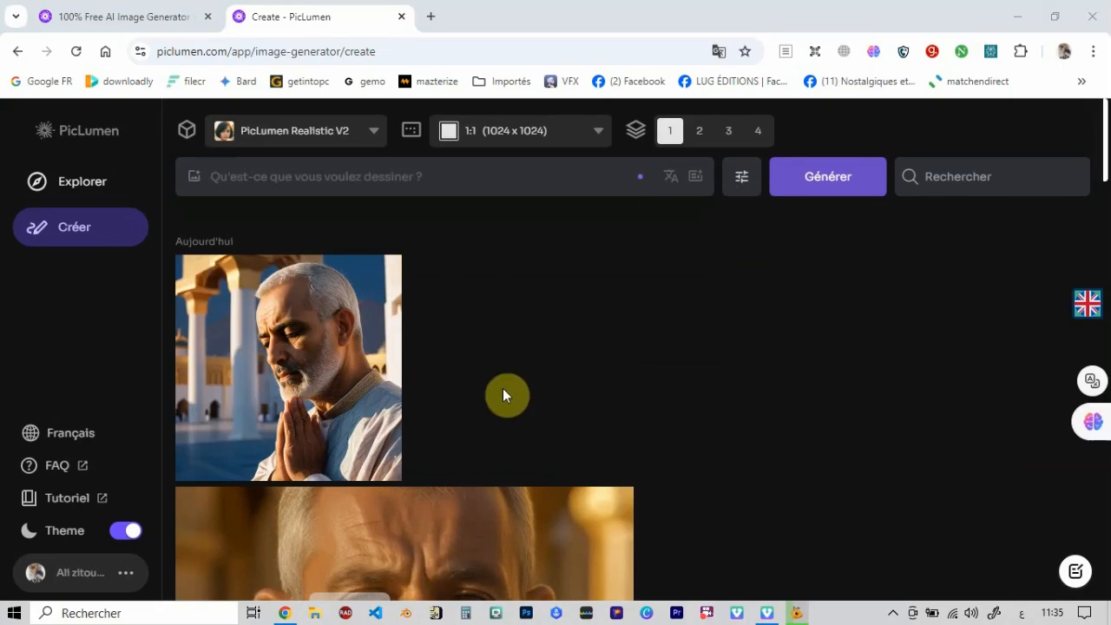
- Generate one image from the same Hajj prompt with PicLumen Realistic V2, using the uploaded portrait as Character Ref
click(489, 179)
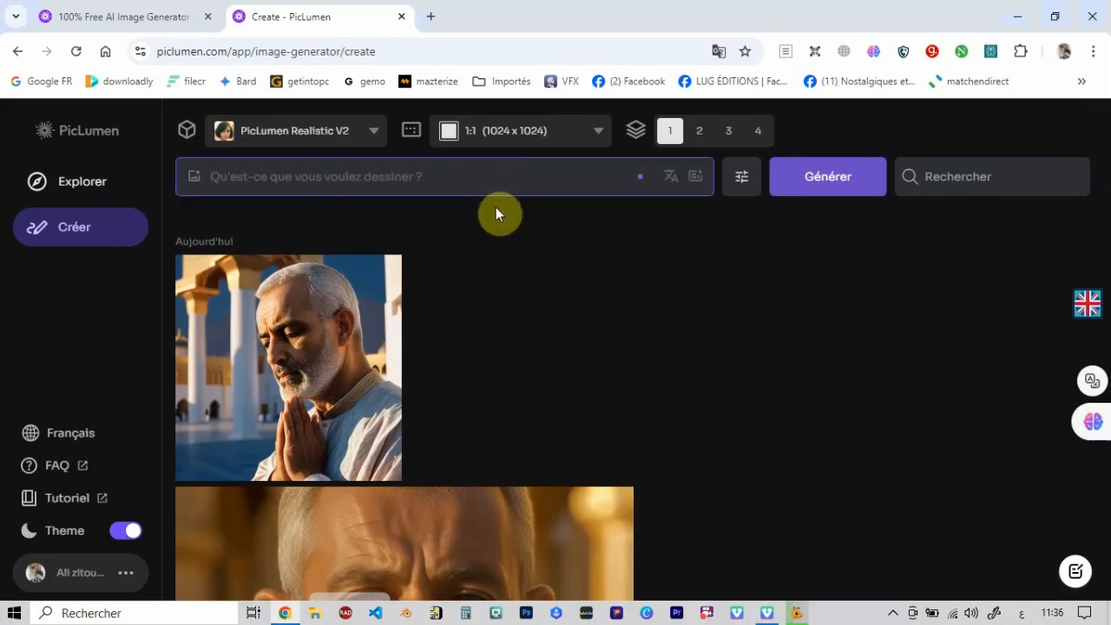
text(A middle-aged man with a dignified and reverent expression stands in prayer, his face illuminated by the golden light of the Sacred Mosque, the details of his features clearly defined as he seeks refuge and solace in the ancient rituals of Hajj.)
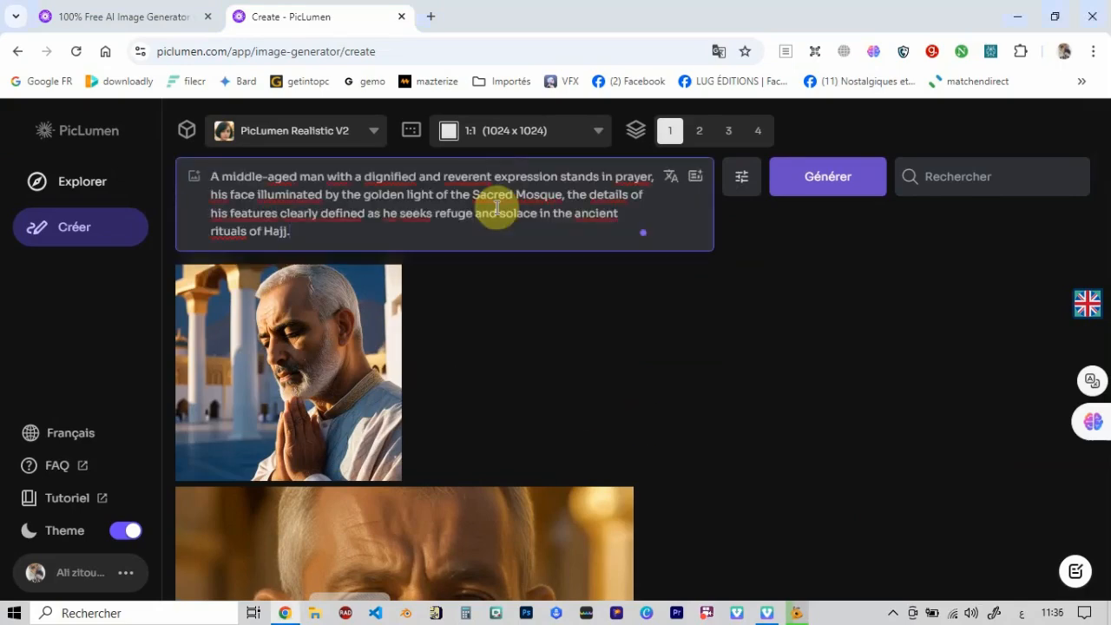
click(196, 180)
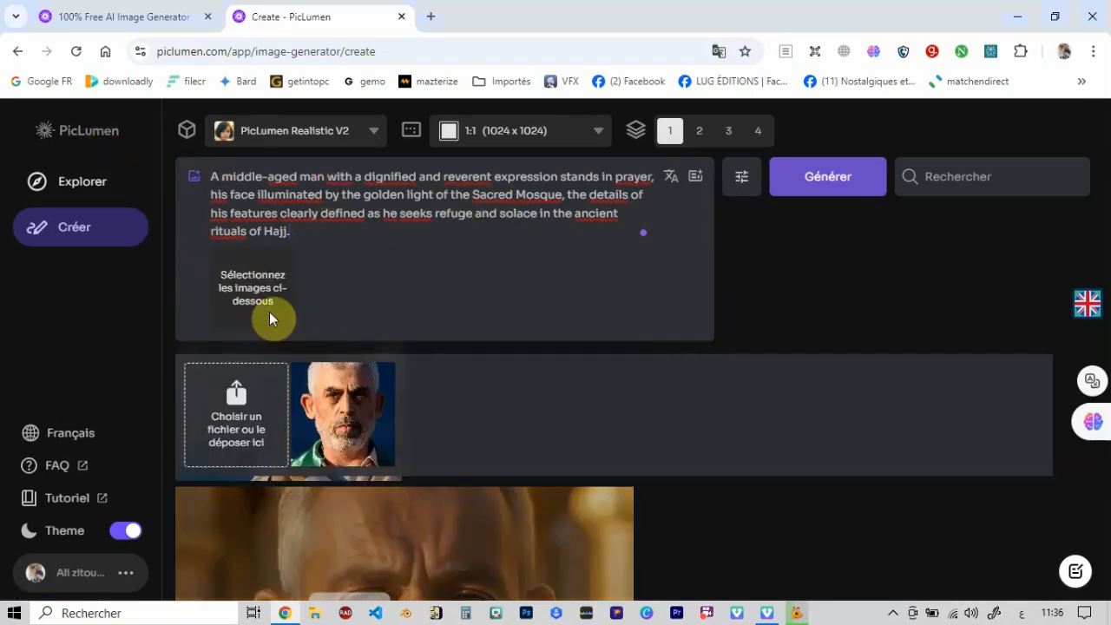
click(339, 423)
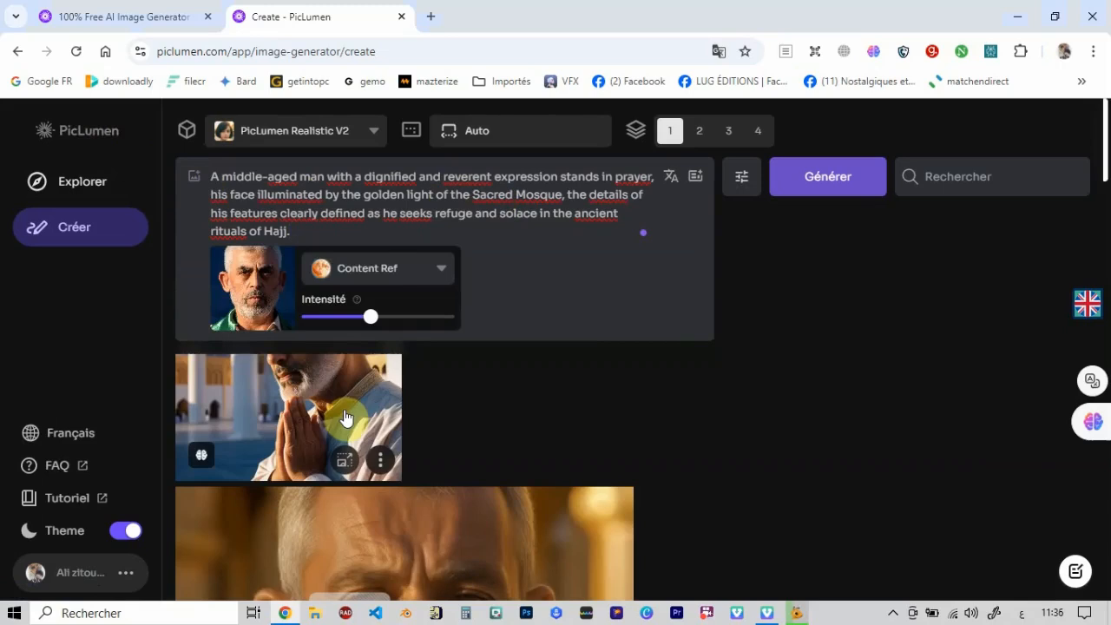
click(439, 272)
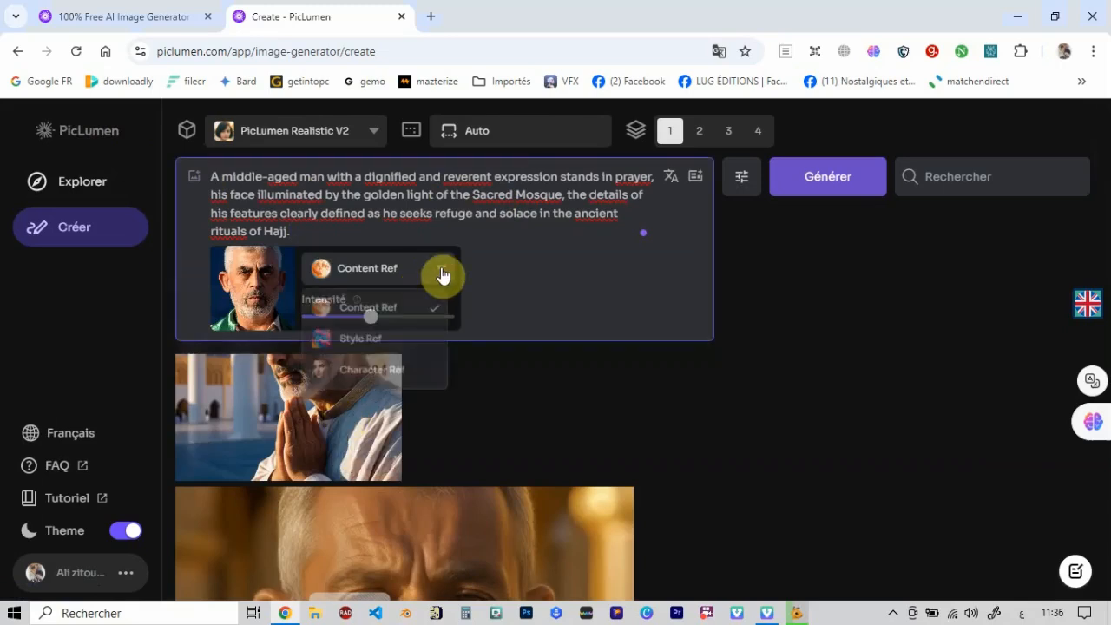
click(406, 372)
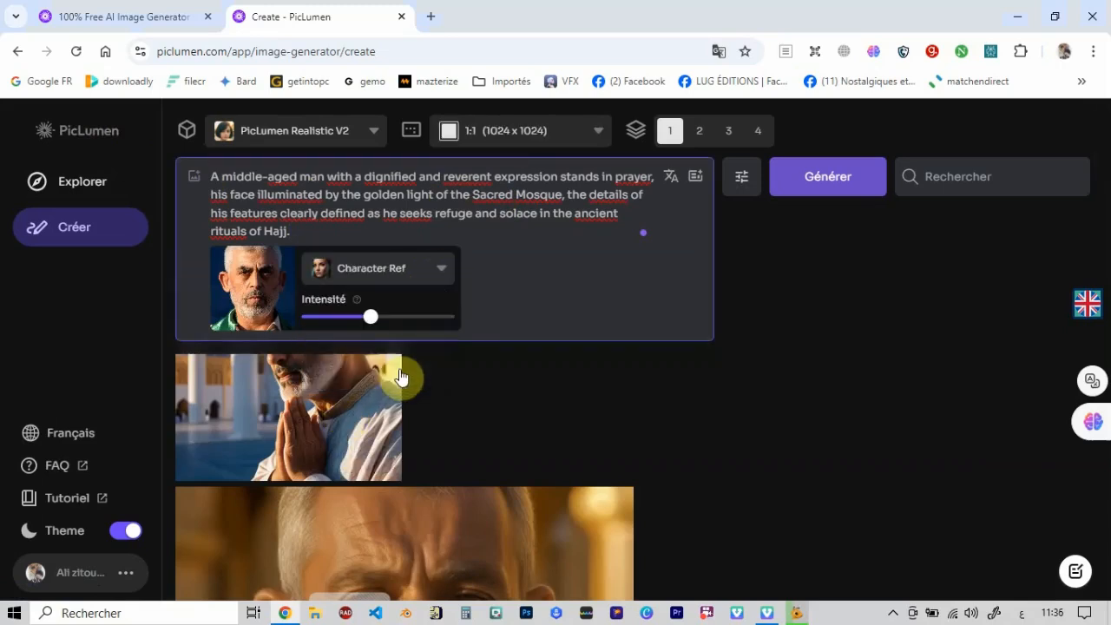
click(808, 178)
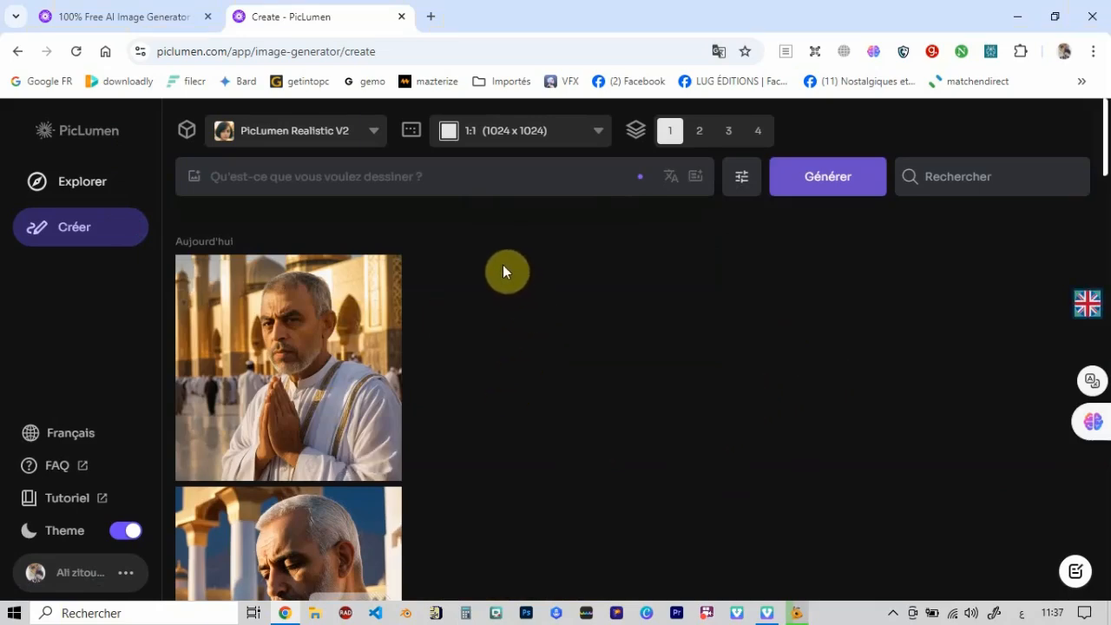
- Compare the enlarged Hajj images made with Character Ref, Style Ref and Content Ref, and return to the gallery
click(318, 349)
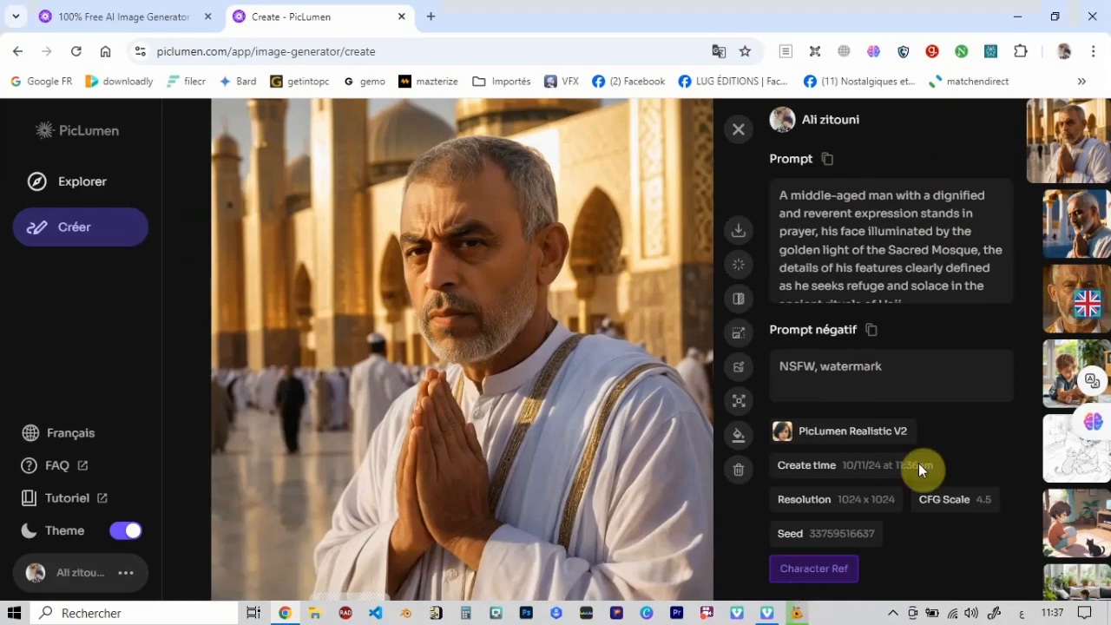
click(1074, 227)
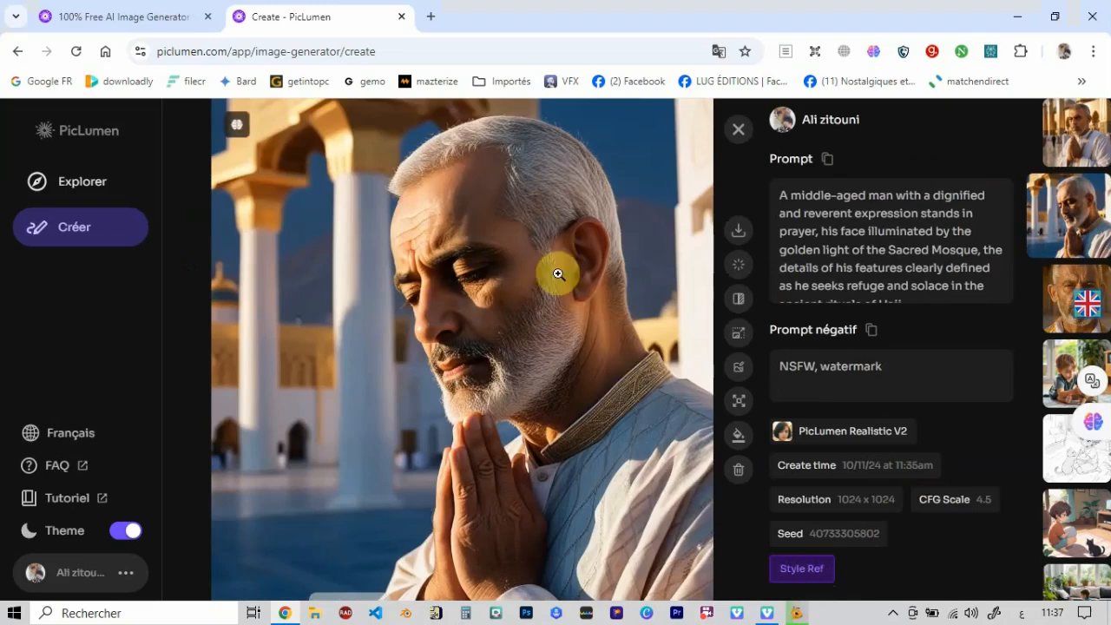
click(1059, 311)
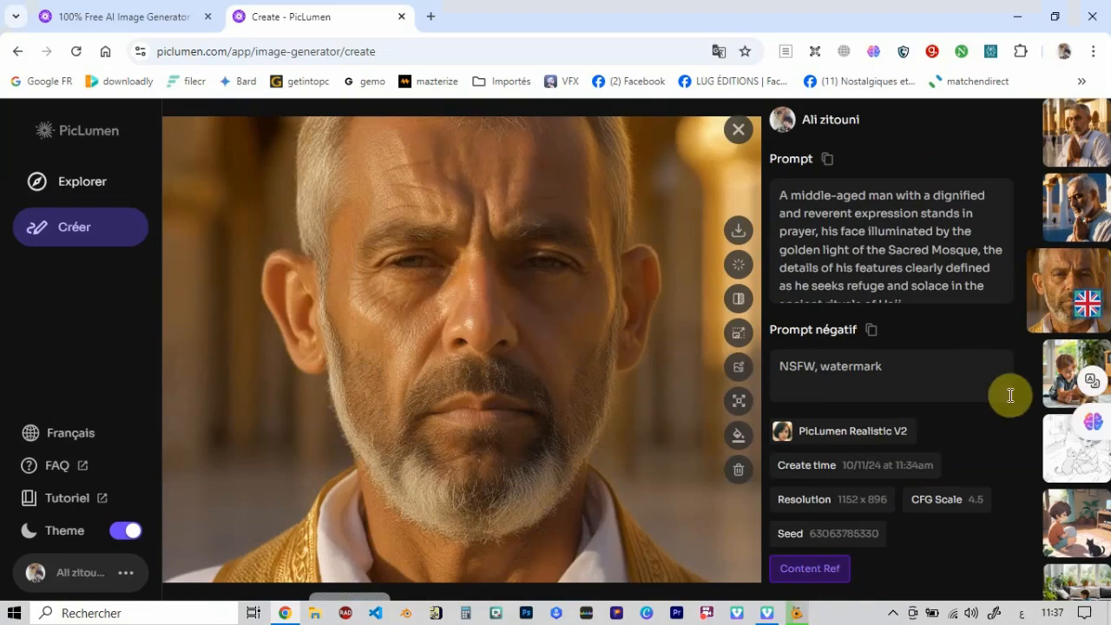
click(738, 131)
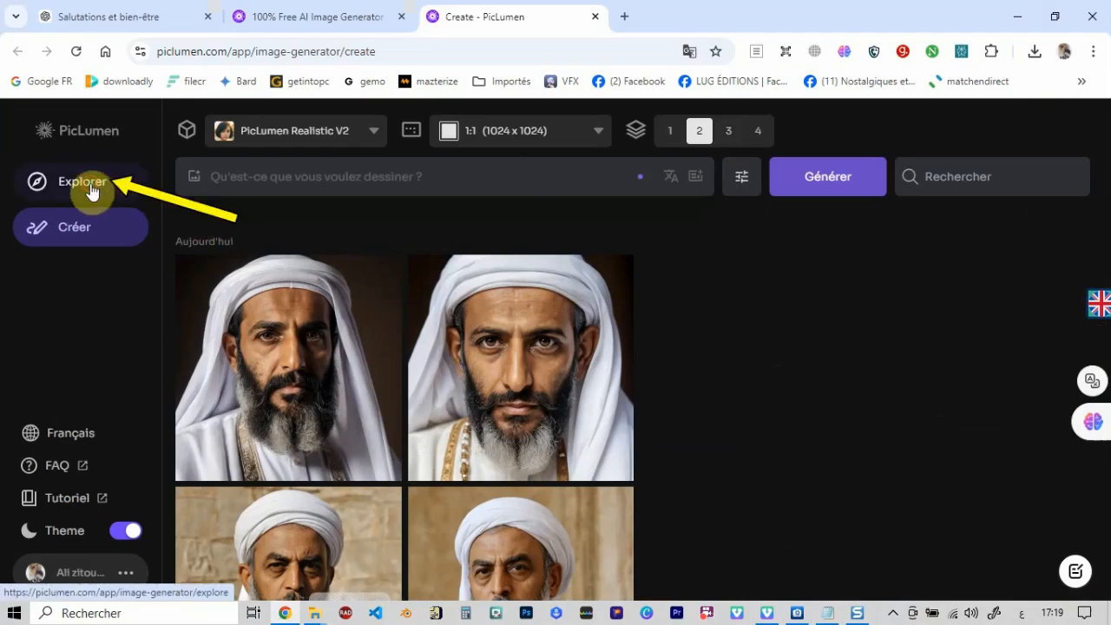
- Open the community Explore gallery and browse through its random selection of AI-generated images
click(93, 189)
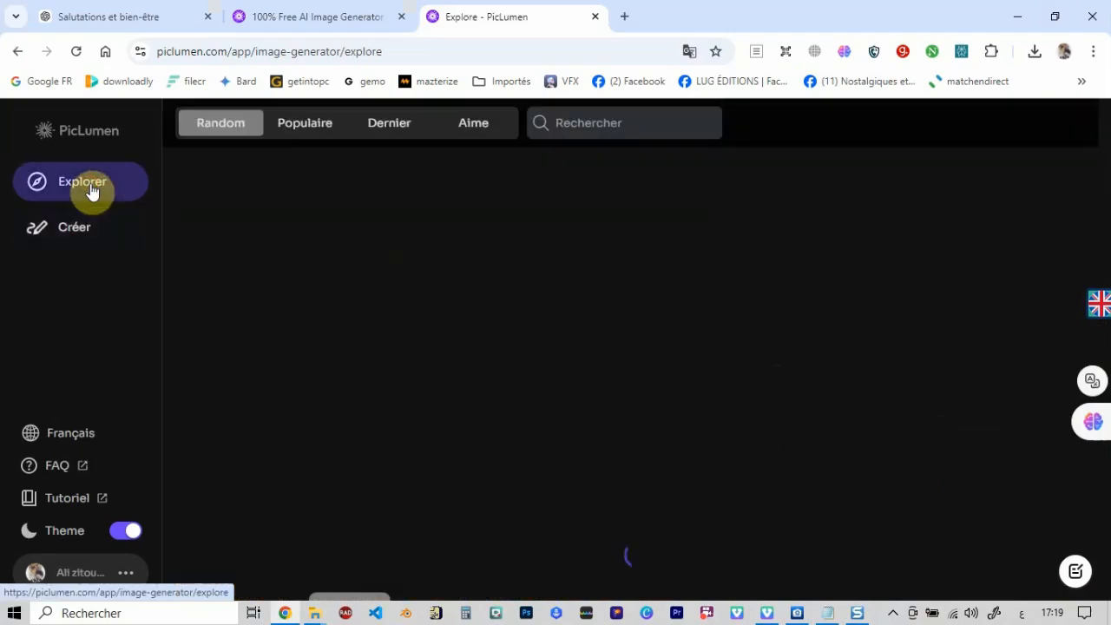
scroll(1084, 193, down, 5)
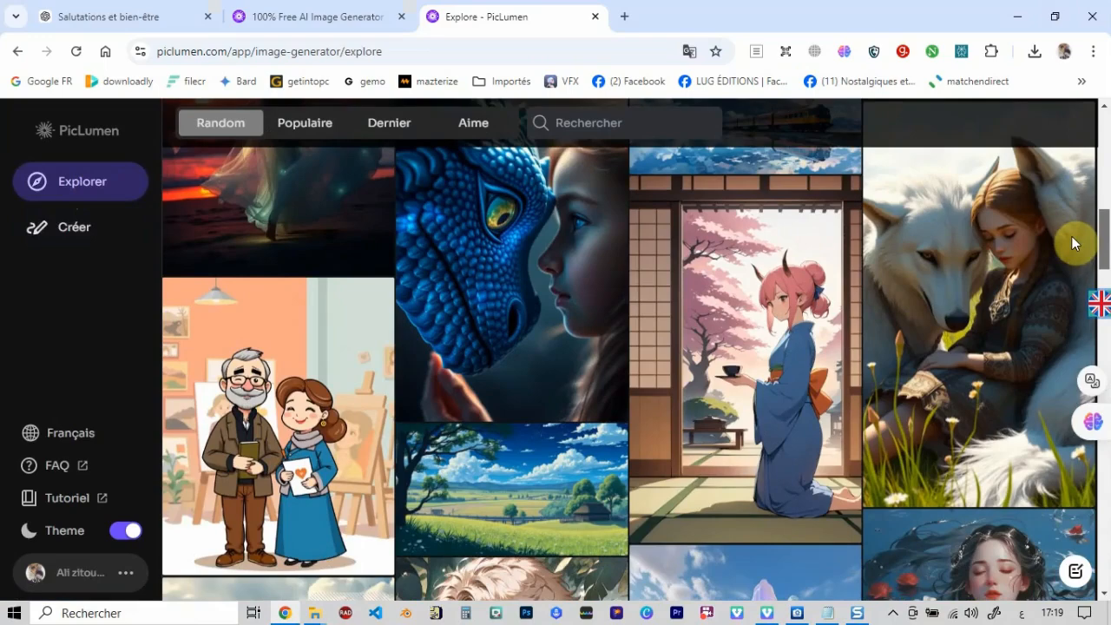
scroll(1071, 236, down, 5)
scroll(1066, 287, down, 5)
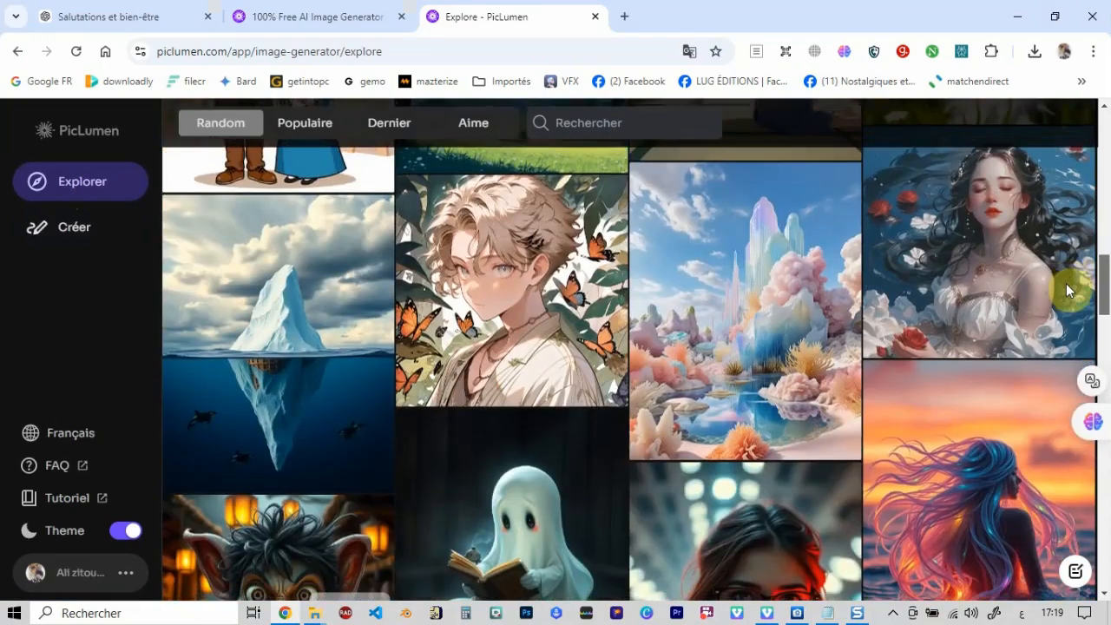
scroll(1061, 319, down, 5)
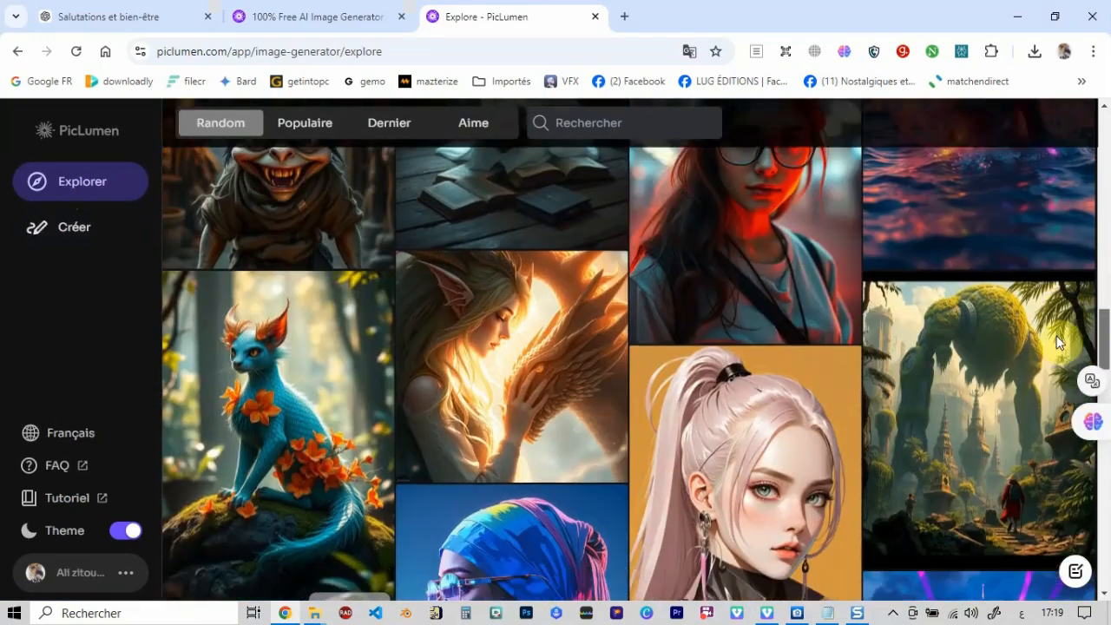
scroll(1048, 379, down, 5)
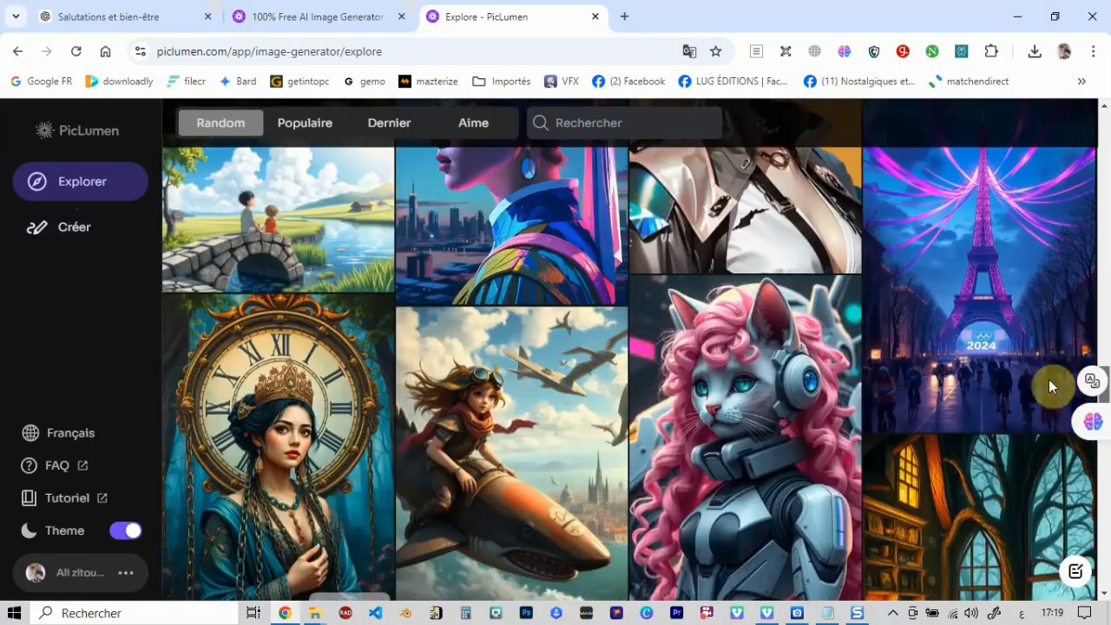
scroll(1038, 458, down, 5)
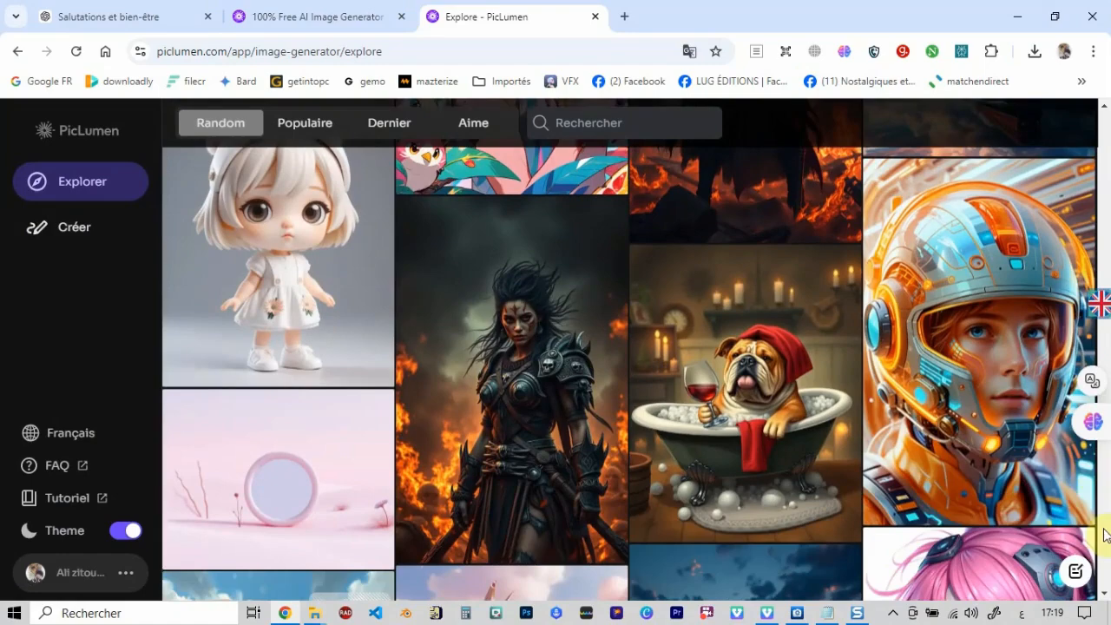
scroll(1092, 491, down, 4)
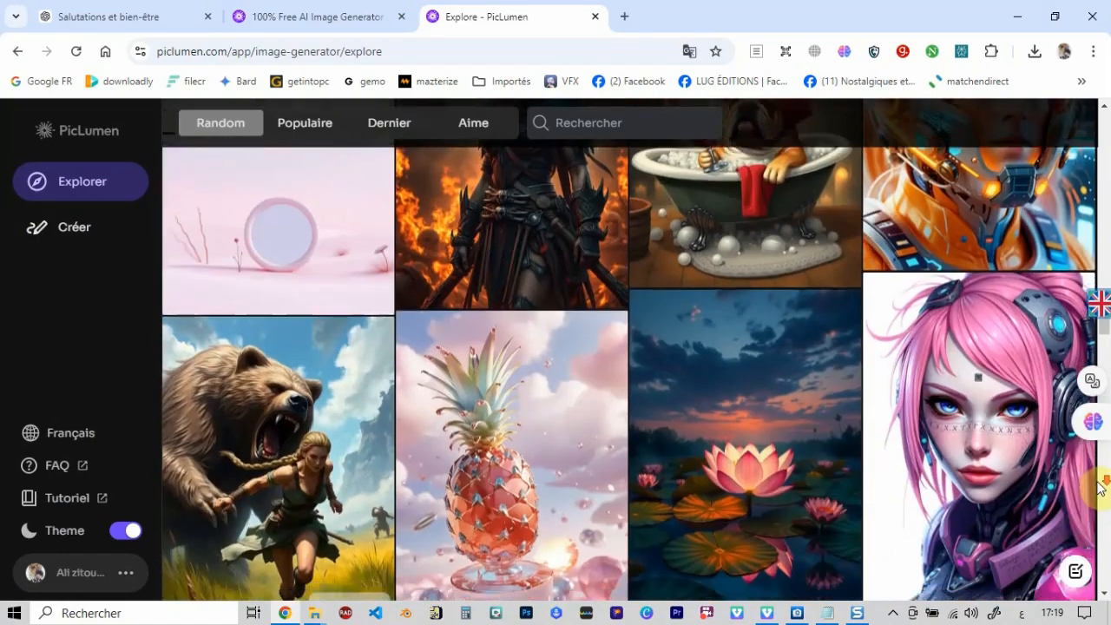
scroll(1094, 489, down, 6)
scroll(1099, 488, down, 5)
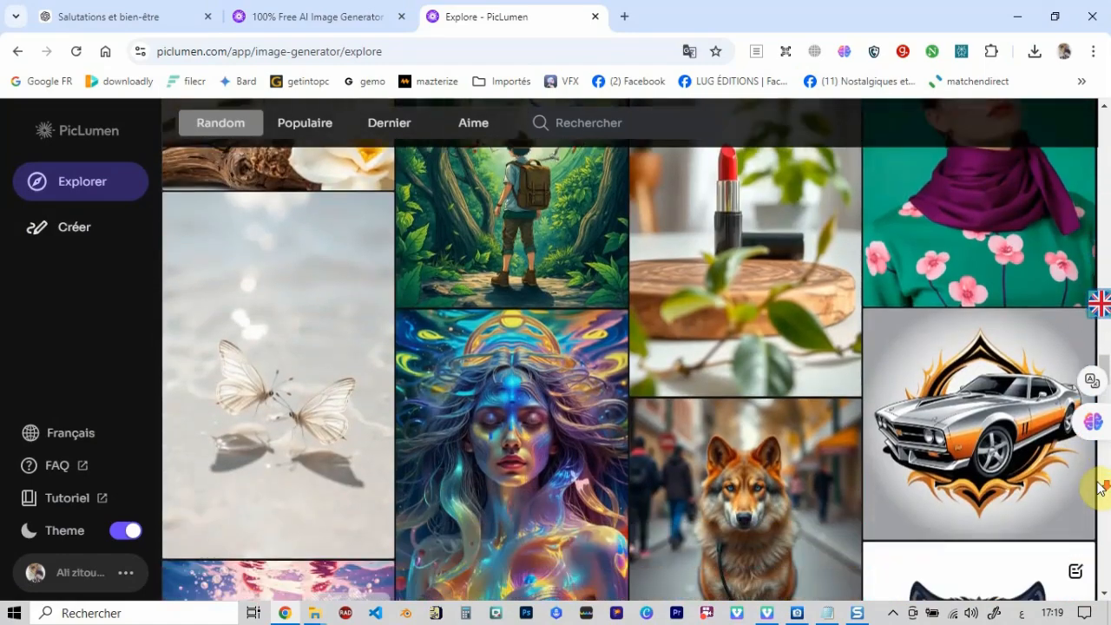
scroll(1097, 486, up, 8)
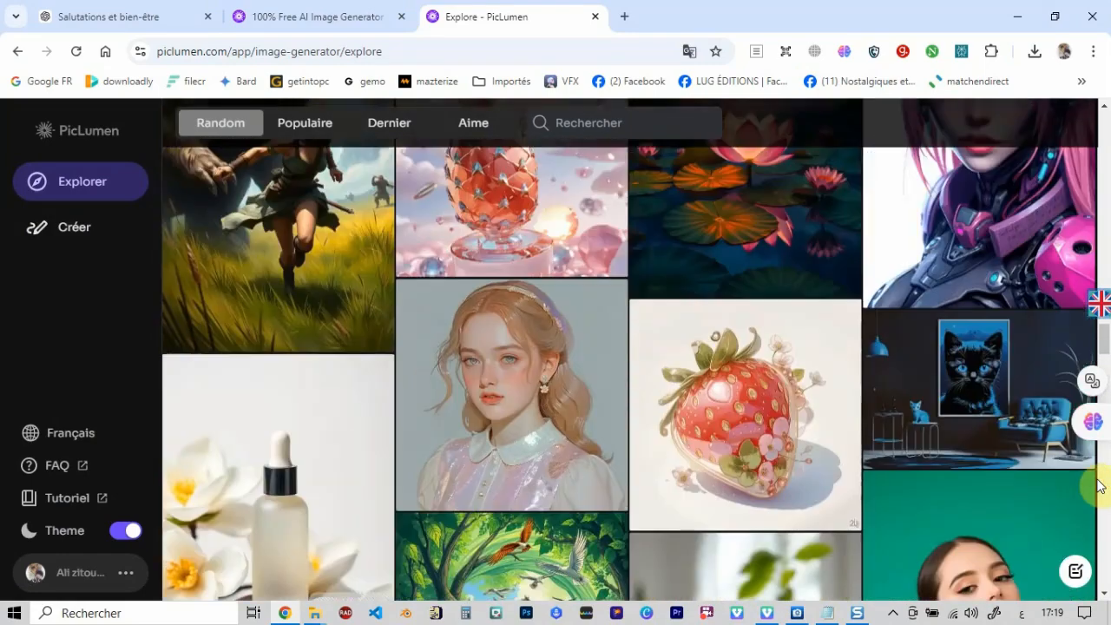